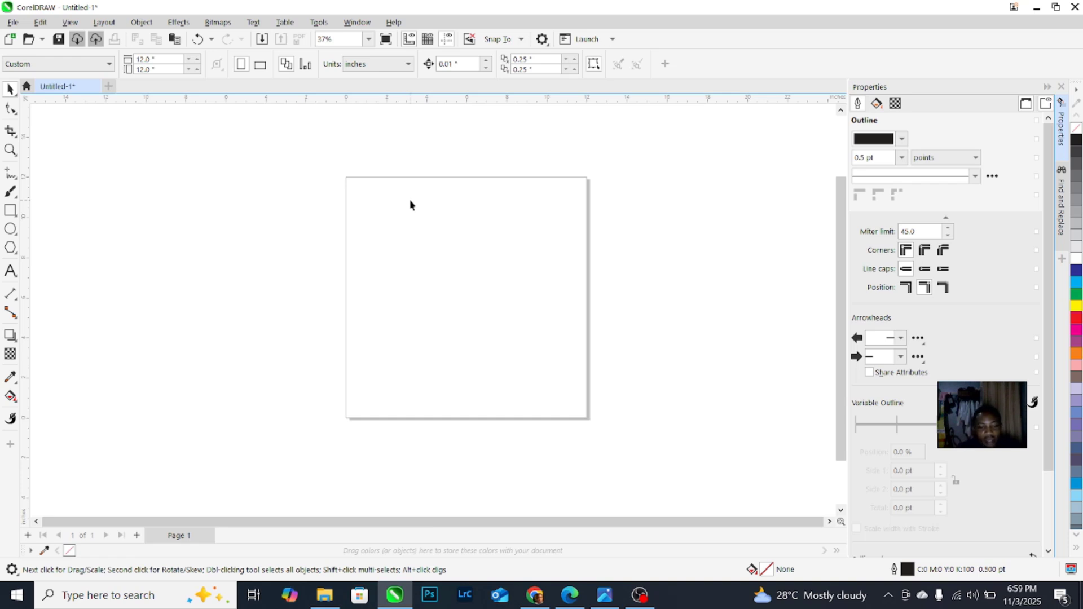
# Step: Import the 12961.jpg office photo and place it on the canvas
pyautogui.hotkey('ctrl', 'i')
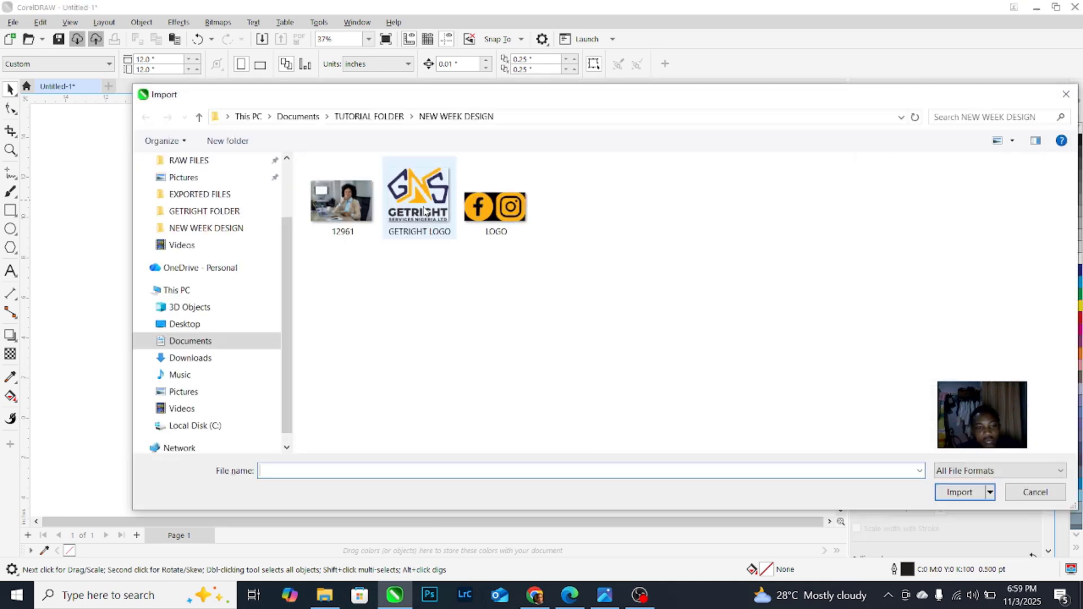
pyautogui.doubleClick(356, 219)
pyautogui.click(367, 231)
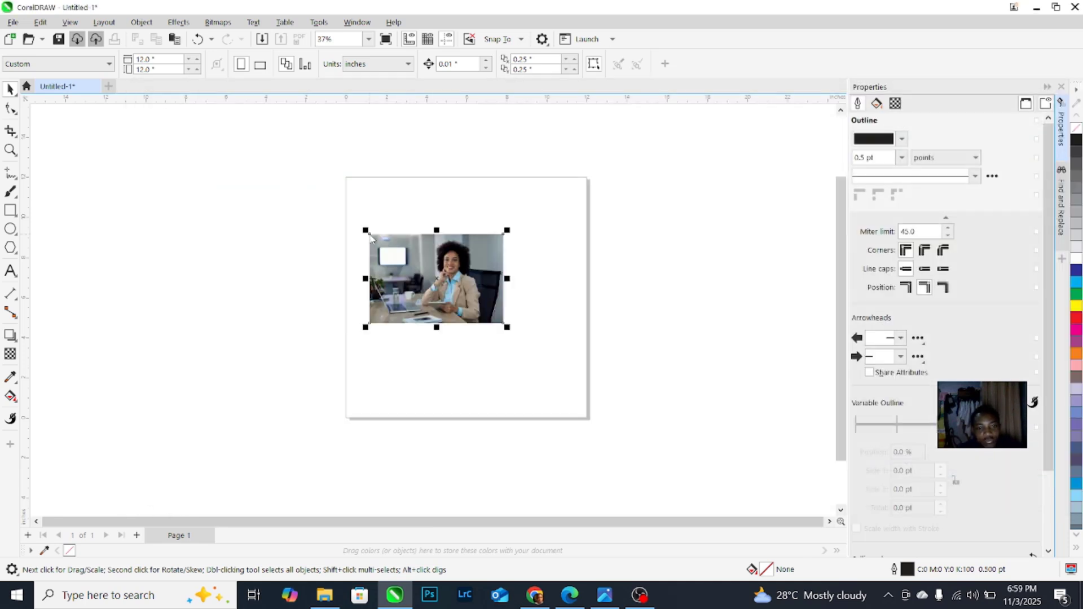
# Step: Enlarge the photo to 144.6% (about 9.64 × 6.43 in) and move it left of the page
pyautogui.scroll(2, 385, 247)
pyautogui.scroll(3, 384, 246)
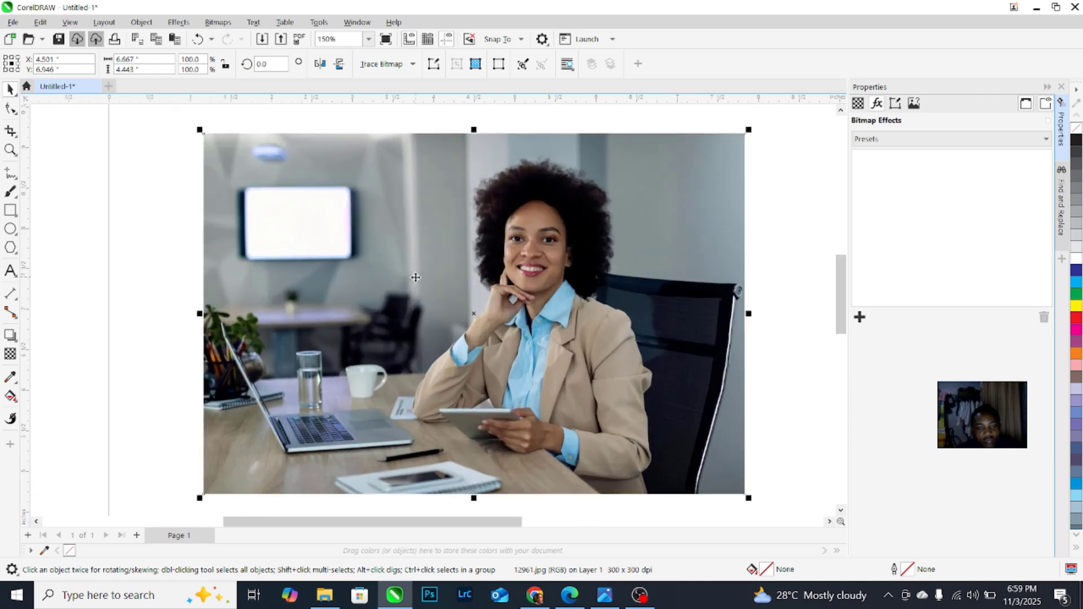
pyautogui.scroll(-3, 395, 264)
pyautogui.scroll(-2, 395, 264)
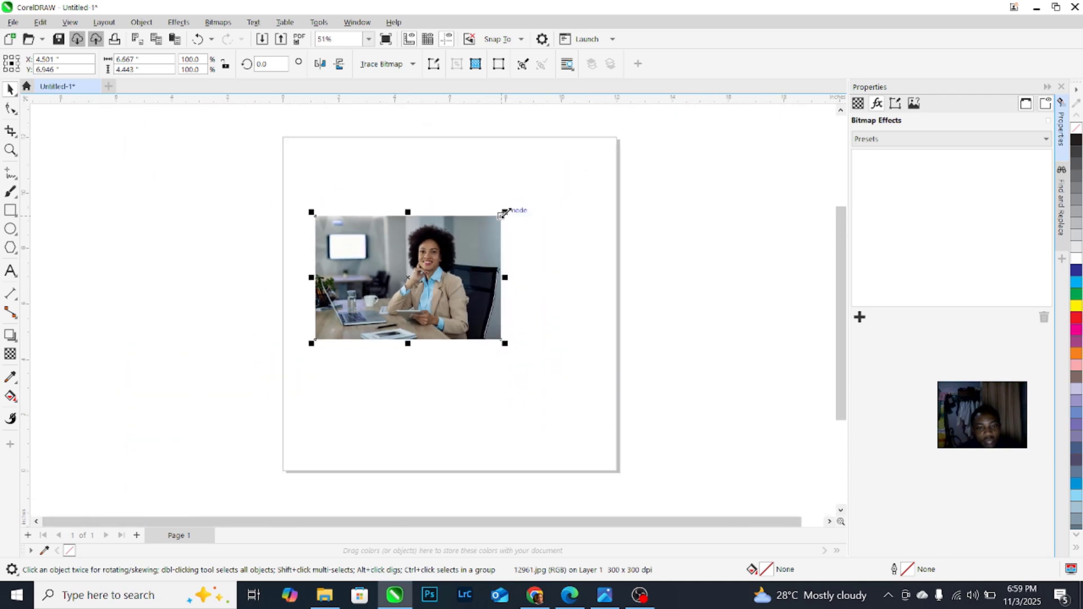
pyautogui.moveTo(504, 213); pyautogui.dragTo(261, 196)
pyautogui.scroll(-1, 500, 204)
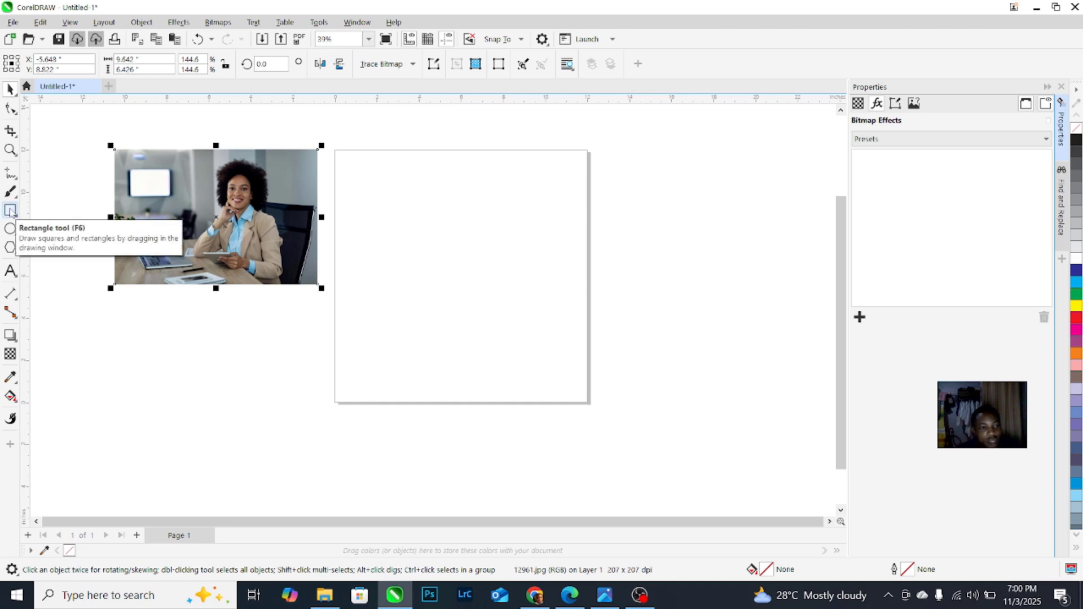
# Step: Create a page-sized 12 × 12 inch rectangle frame and move the enlarged photo onto it
pyautogui.doubleClick(11, 212)
pyautogui.click(11, 89)
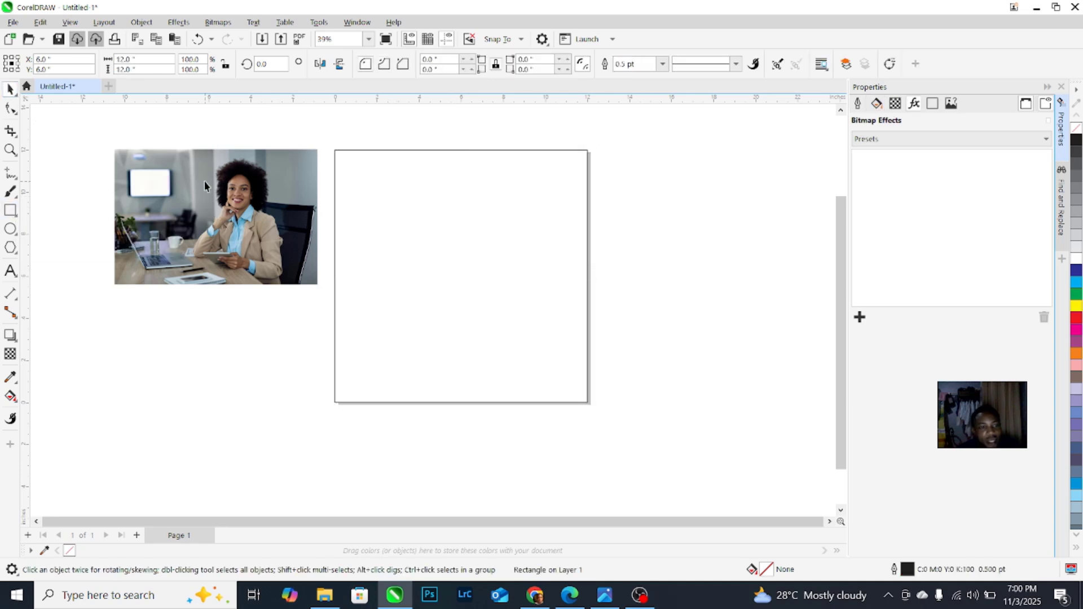
pyautogui.click(262, 208)
pyautogui.moveTo(319, 287); pyautogui.dragTo(398, 337)
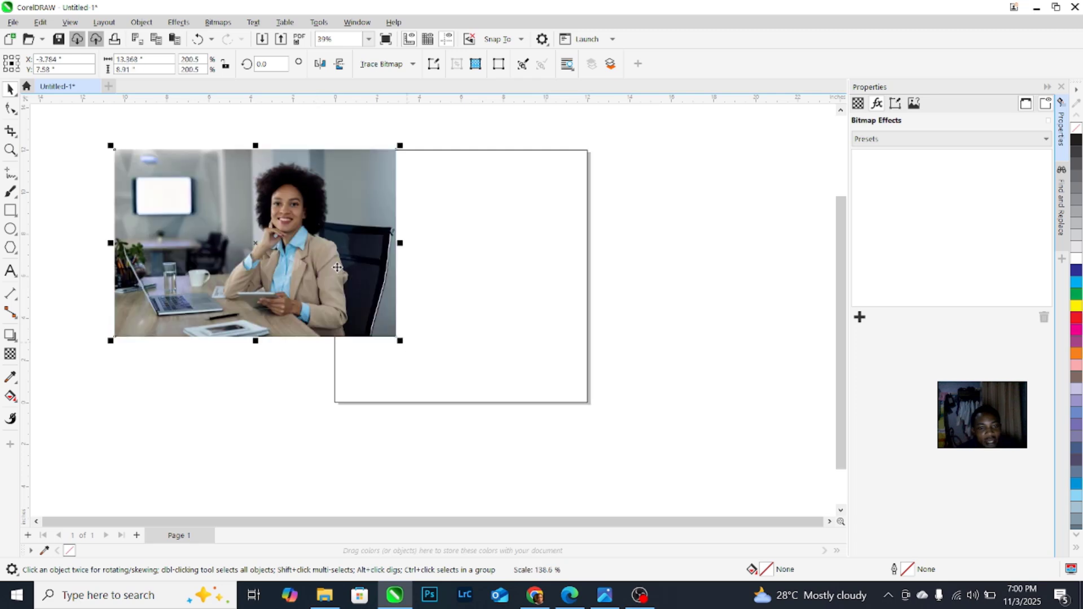
pyautogui.moveTo(336, 271); pyautogui.dragTo(517, 279)
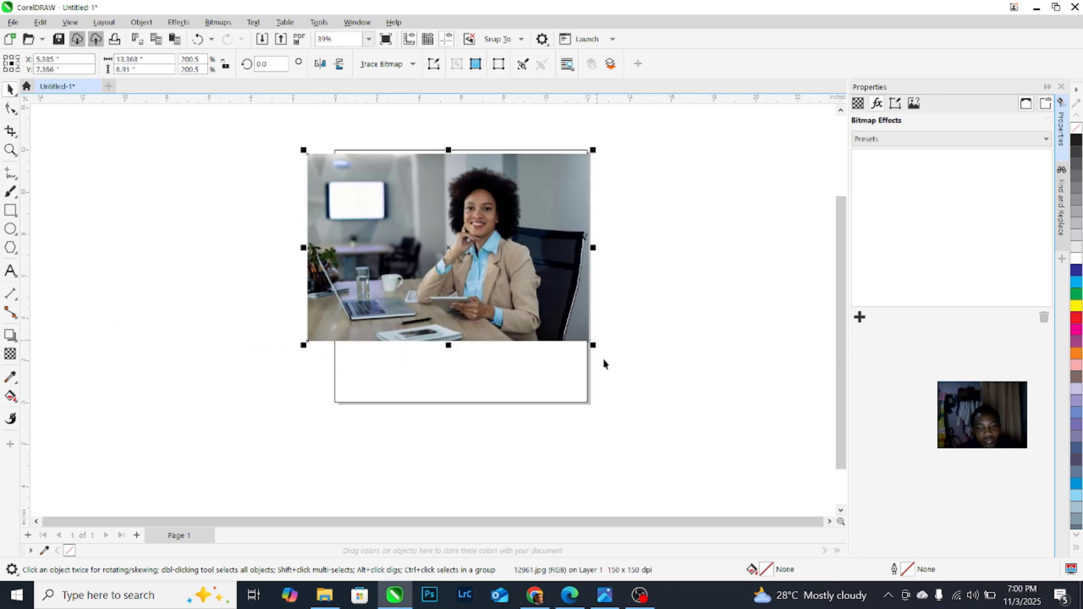
pyautogui.moveTo(593, 346); pyautogui.dragTo(620, 364)
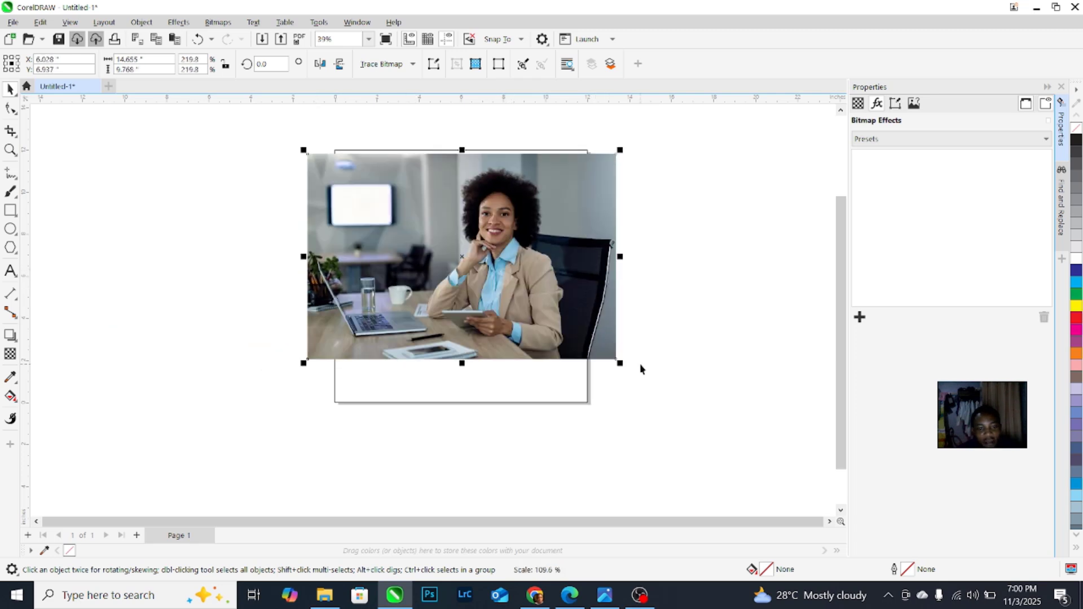
# Step: Nudge the photo and enlarge it to 244.6% to fill the page width
pyautogui.rightClick(532, 286)
pyautogui.click(434, 238)
pyautogui.moveTo(433, 237); pyautogui.dragTo(442, 229)
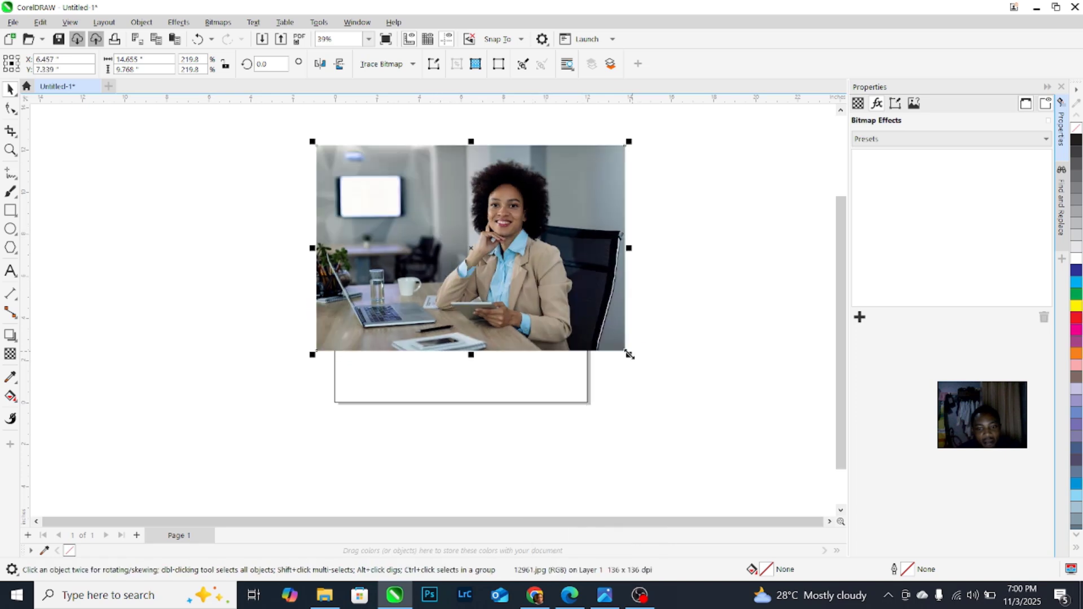
pyautogui.moveTo(629, 355); pyautogui.dragTo(665, 378)
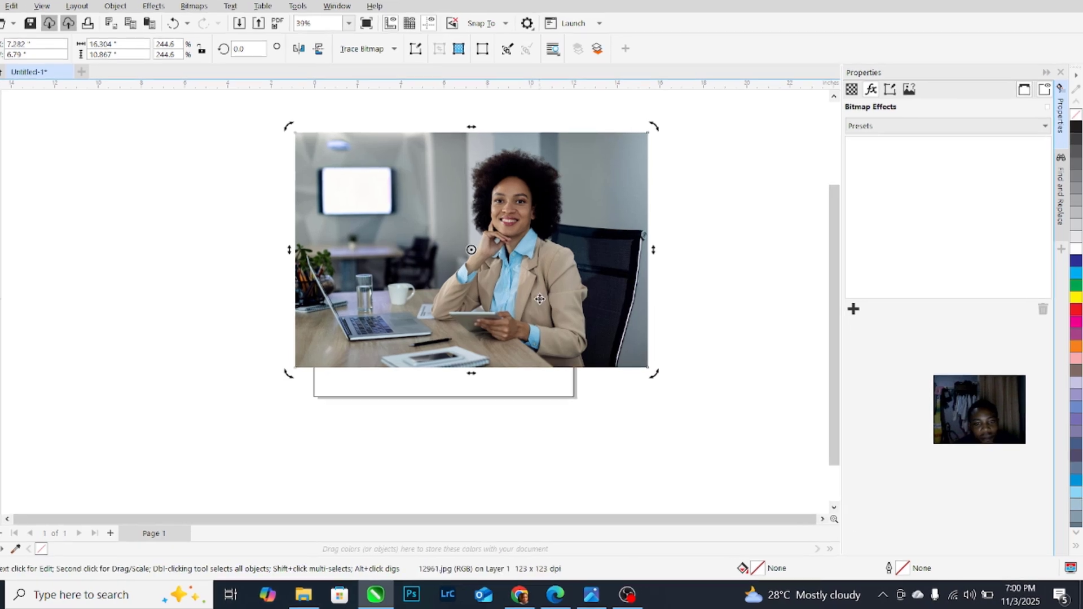
# Step: PowerClip the office photo inside the 12 × 12 inch page rectangle
pyautogui.rightClick(555, 308)
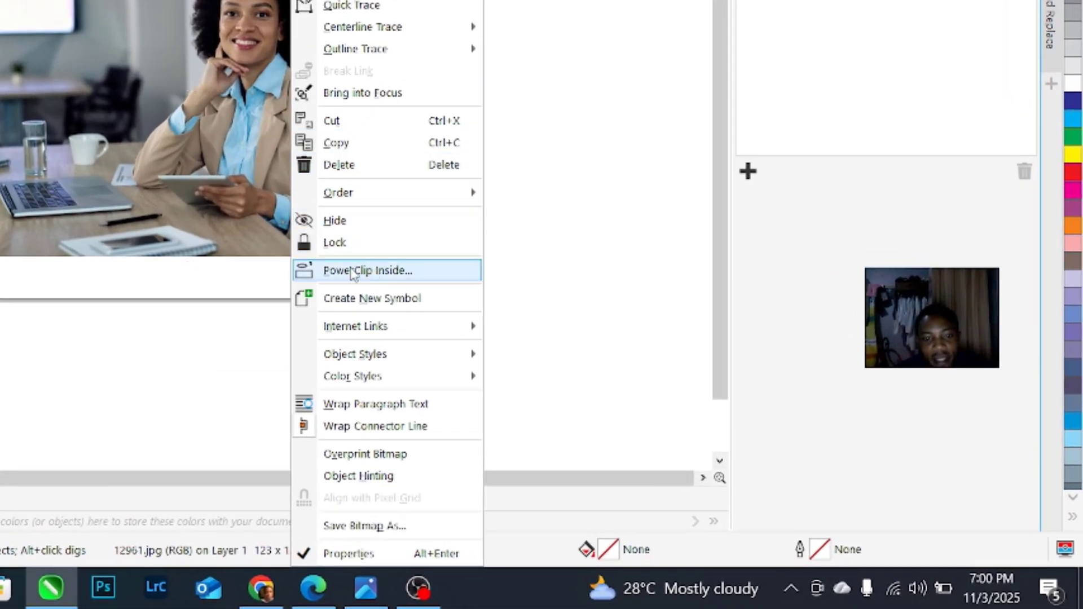
pyautogui.click(351, 271)
pyautogui.click(225, 278)
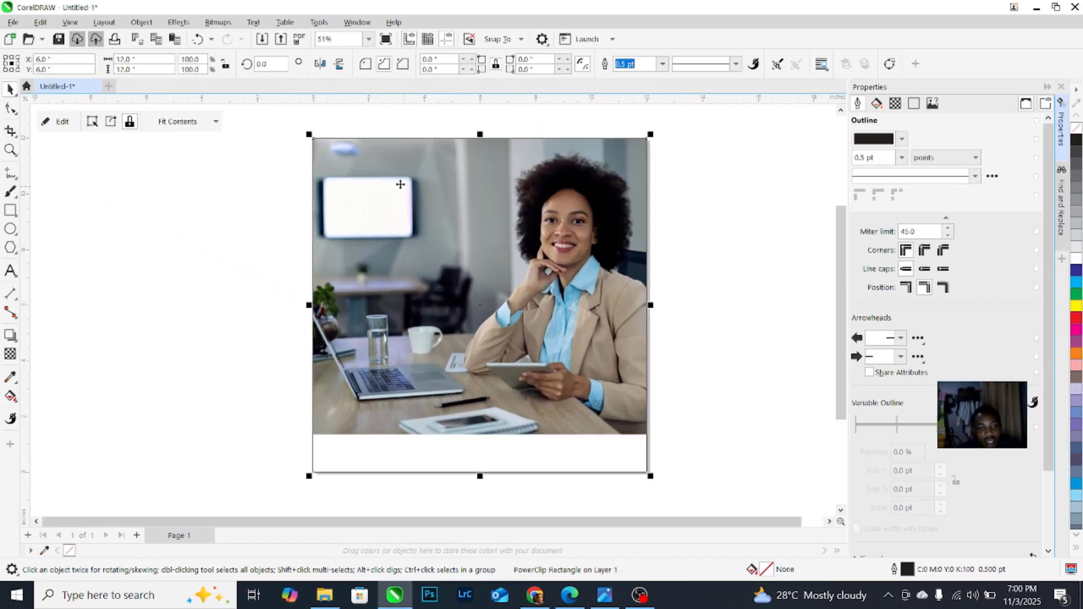
pyautogui.scroll(-1, 372, 172)
pyautogui.click(649, 251)
pyautogui.scroll(3, 443, 383)
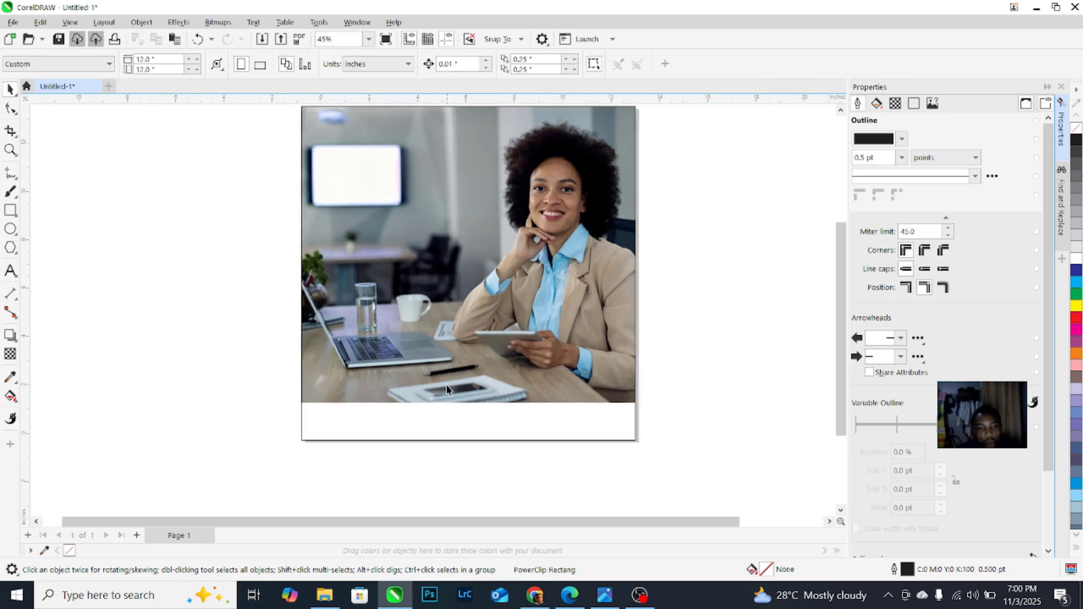
pyautogui.scroll(-3, 85, 316)
pyautogui.scroll(1, 361, 263)
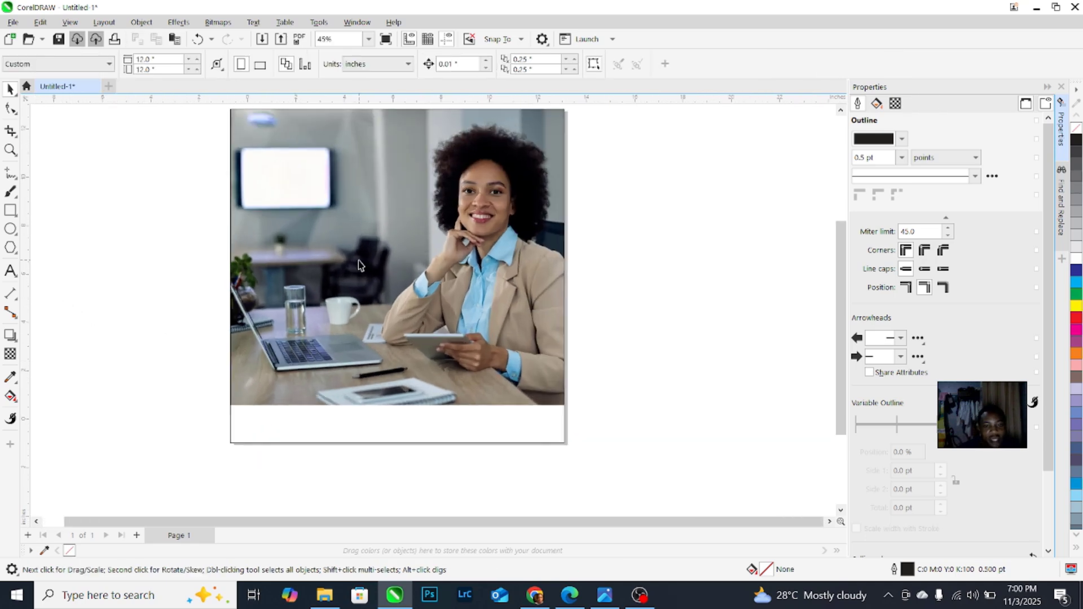
pyautogui.scroll(-2, 453, 351)
# Step: Import the GETRIGHT LOGO image and place it on the photo
pyautogui.hotkey('ctrl', 'i')
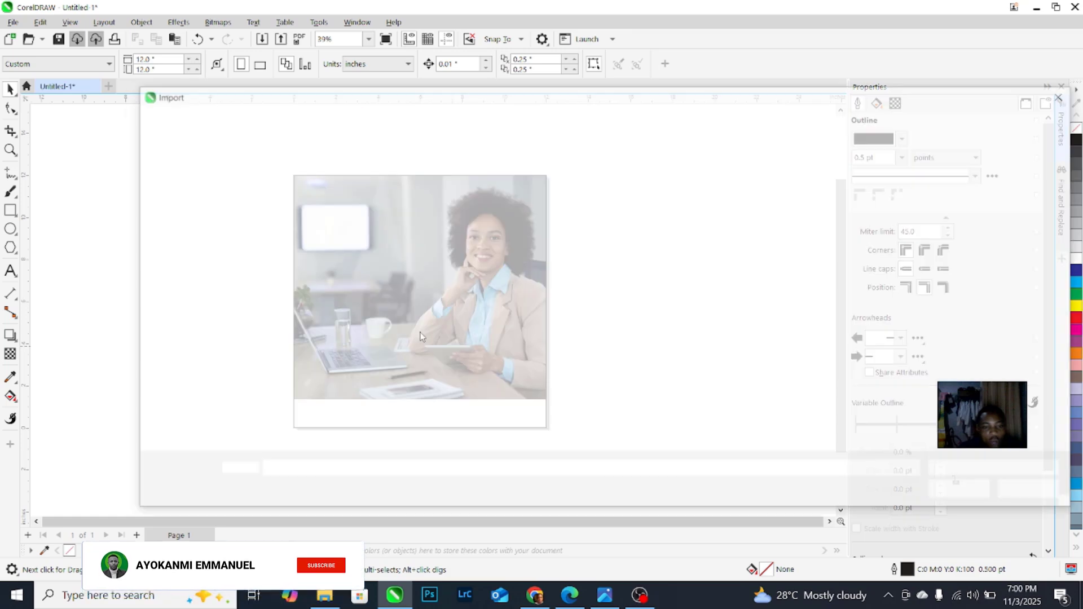
pyautogui.doubleClick(415, 206)
pyautogui.click(401, 225)
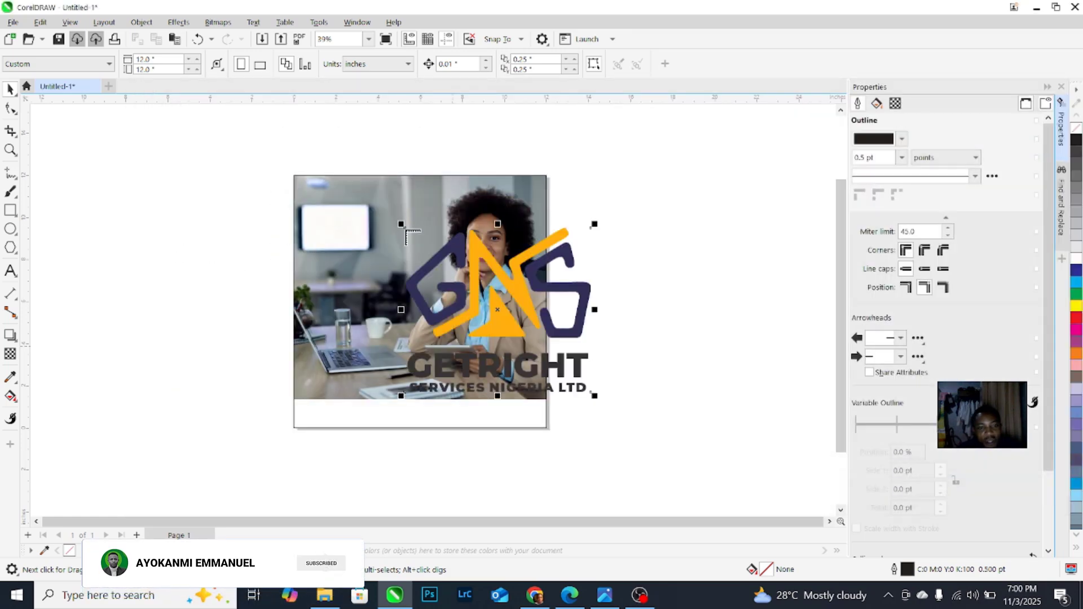
# Step: Shrink the logo to about 15.5% and centre it on the photo's wall screen
pyautogui.click(571, 226)
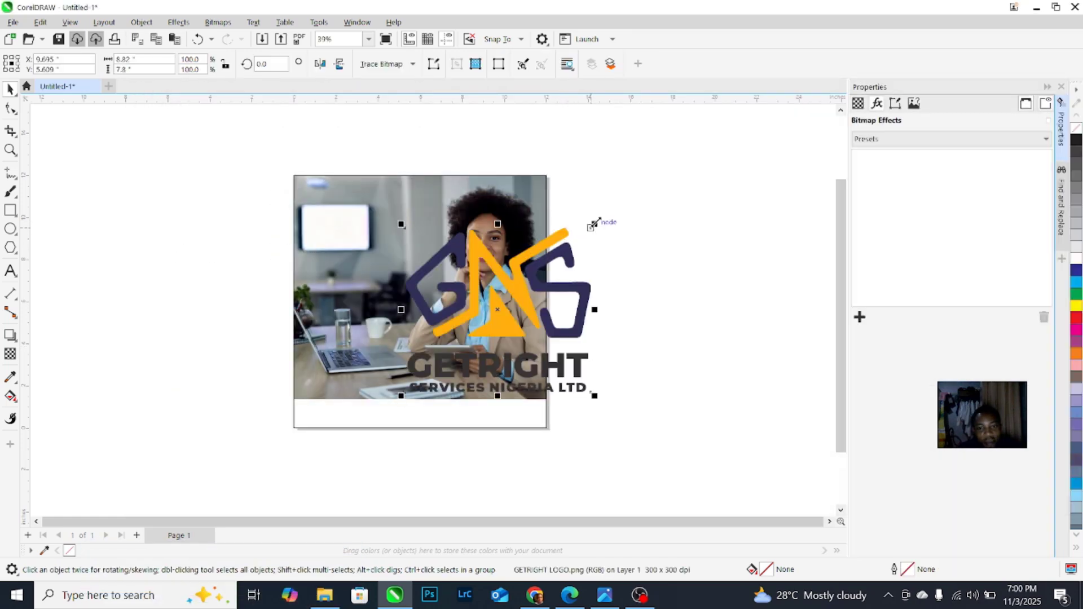
pyautogui.moveTo(505, 274); pyautogui.dragTo(330, 219)
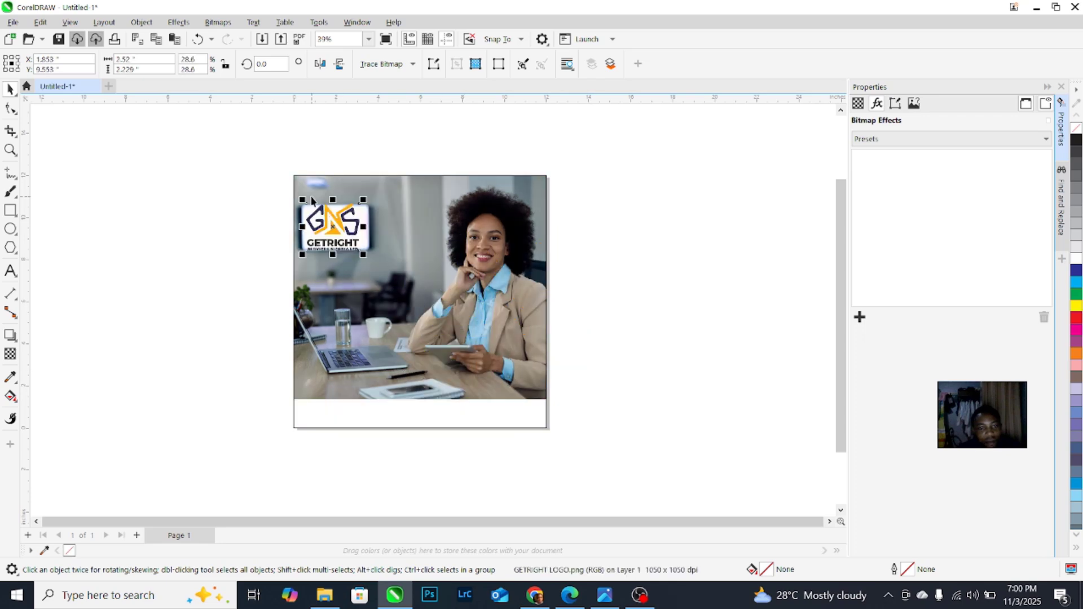
pyautogui.scroll(2, 314, 201)
pyautogui.scroll(2, 361, 246)
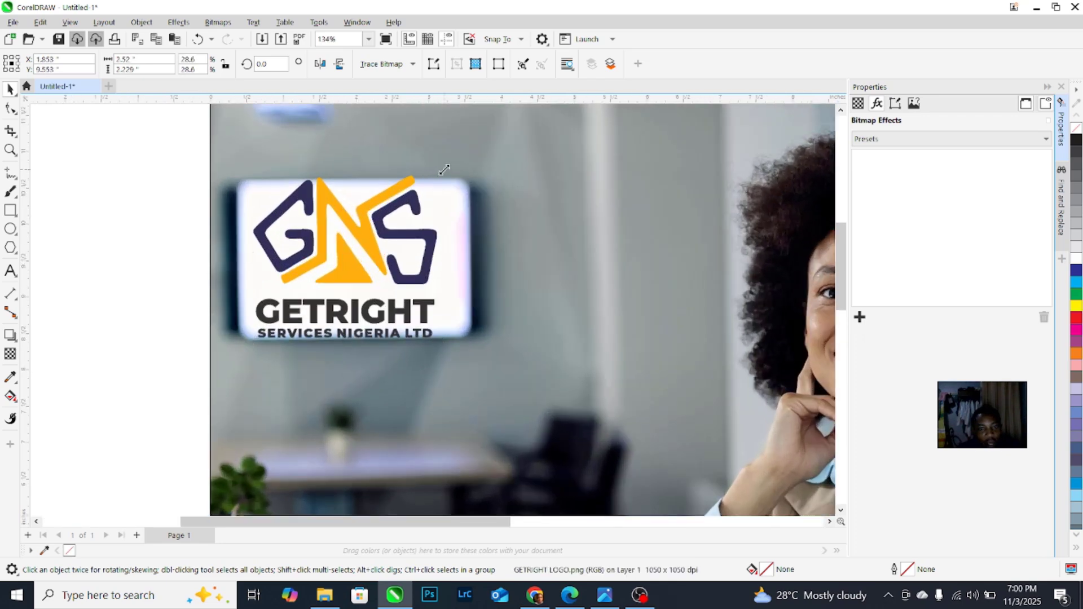
pyautogui.moveTo(444, 170); pyautogui.dragTo(394, 214)
pyautogui.moveTo(360, 253); pyautogui.dragTo(365, 255)
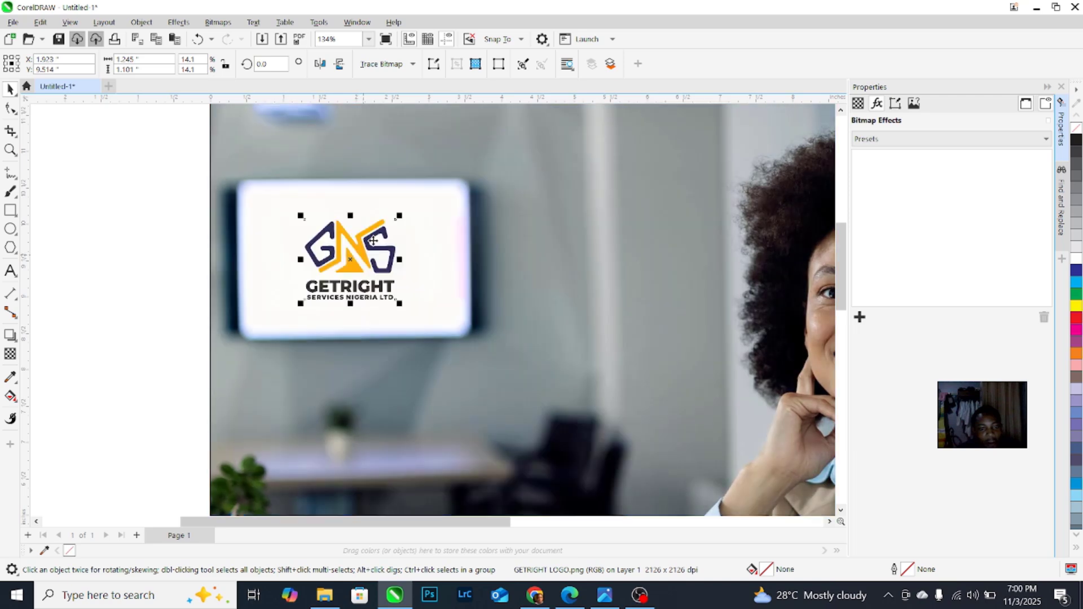
pyautogui.moveTo(398, 216); pyautogui.dragTo(404, 210)
pyautogui.scroll(-3, 412, 226)
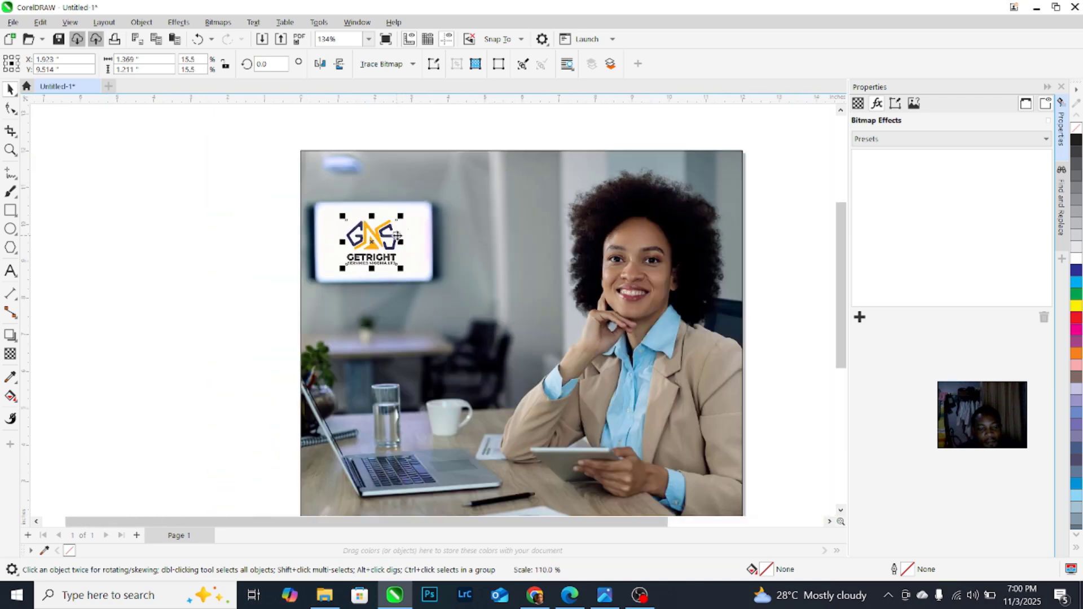
pyautogui.click(307, 273)
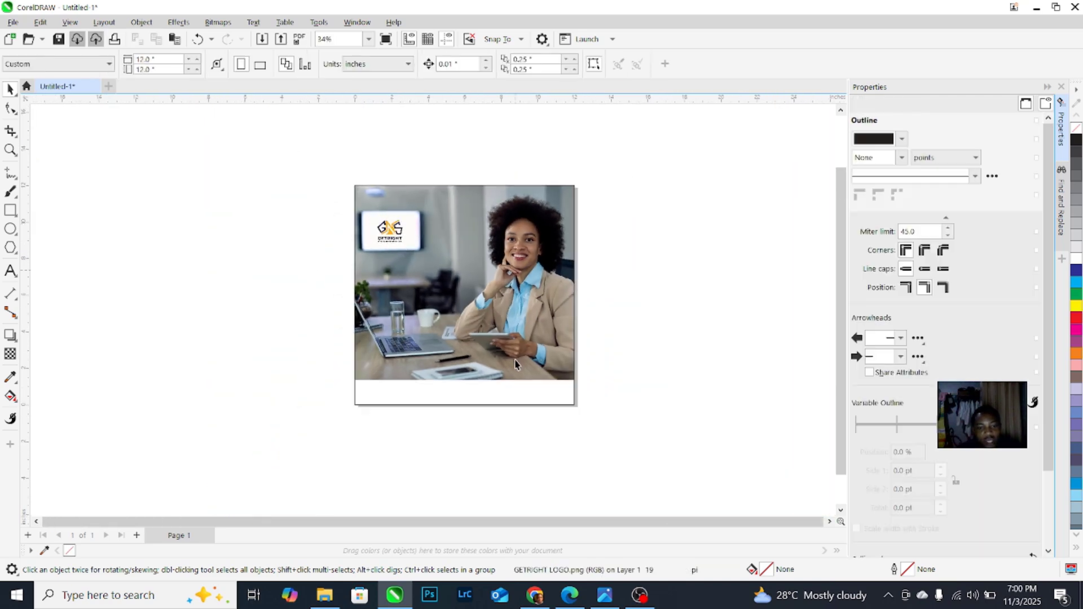
pyautogui.scroll(1, 514, 362)
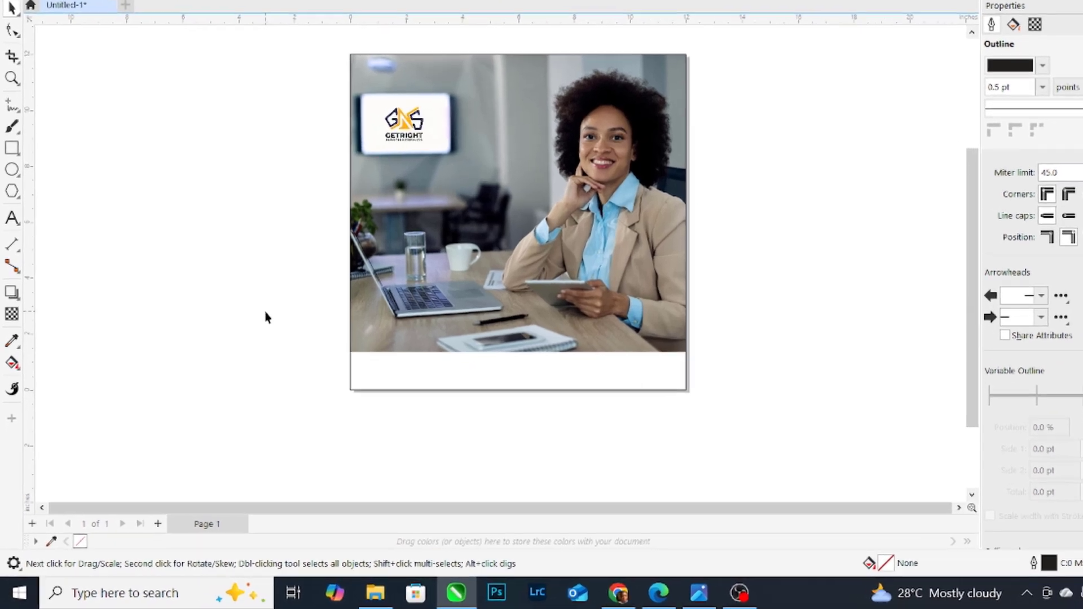
# Step: Draw a rectangle across the white strip beneath the photo
pyautogui.click(12, 148)
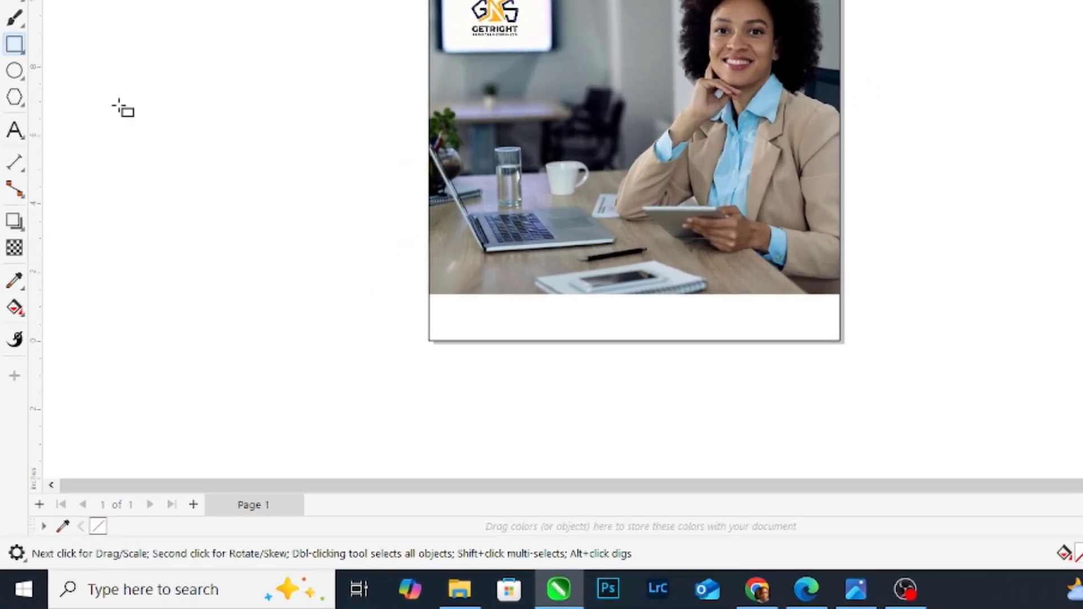
pyautogui.moveTo(428, 293)
pyautogui.mouseDown()
pyautogui.moveTo(829, 353)
pyautogui.moveTo(840, 345)
pyautogui.mouseUp()
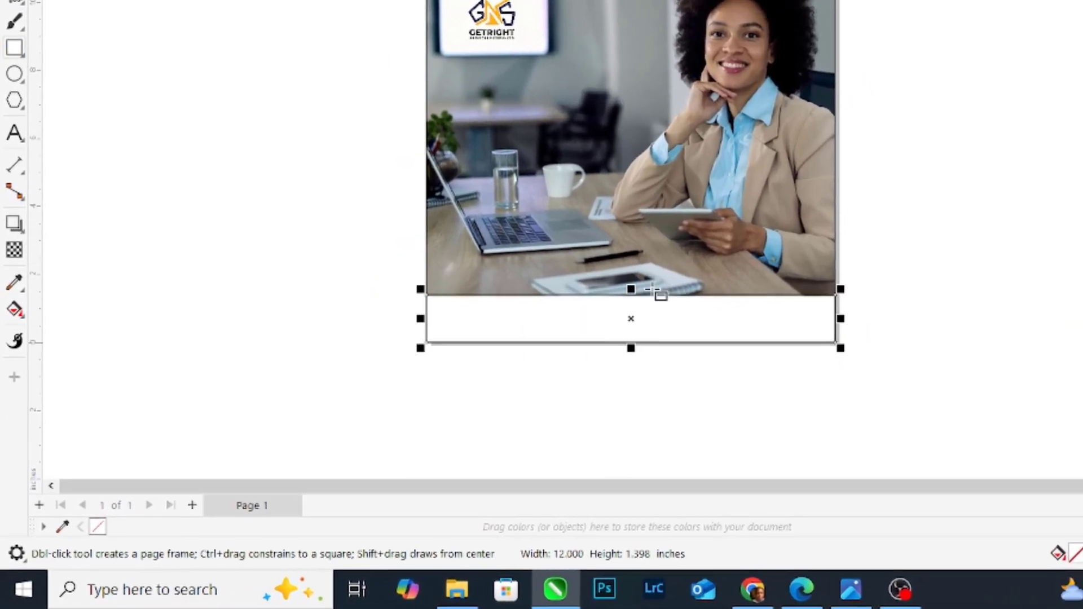
pyautogui.click(10, 88)
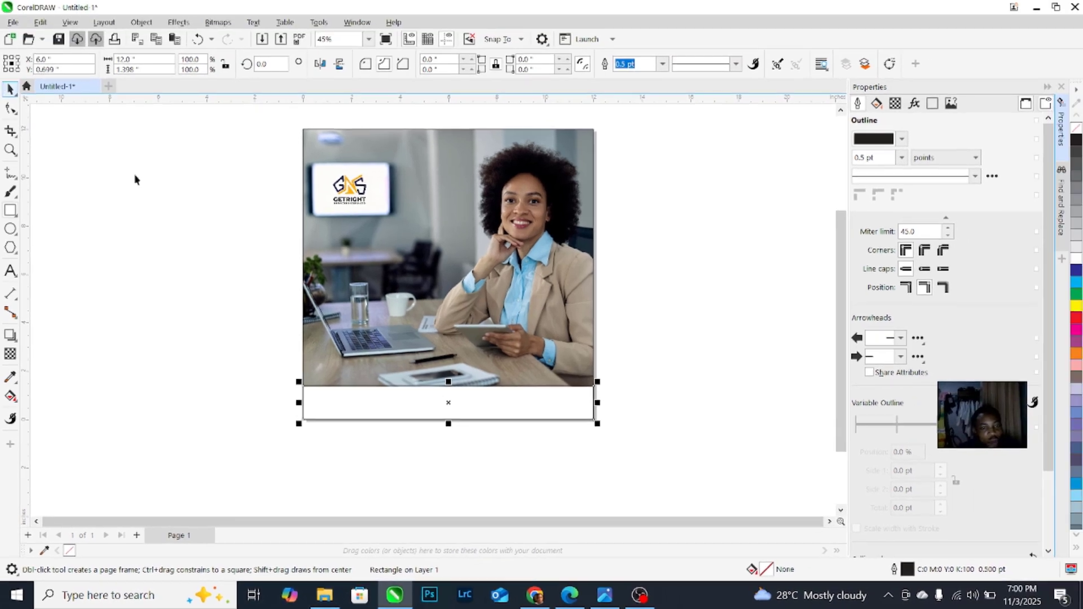
pyautogui.scroll(3, 582, 17)
pyautogui.scroll(4, 301, 182)
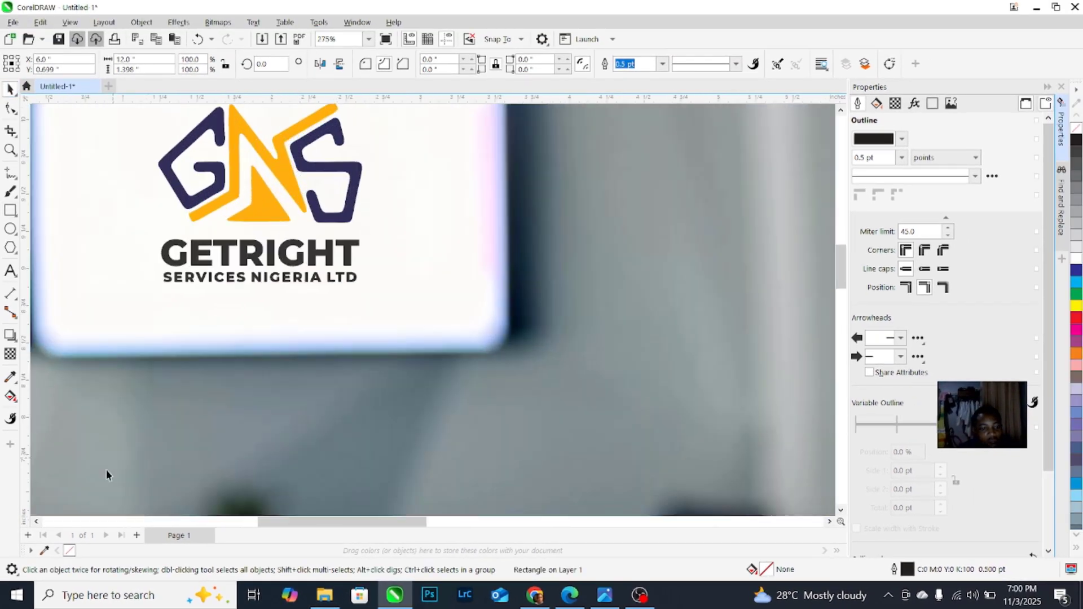
# Step: Sample the logo's navy #313058 with the Eyedropper and fill the footer rectangle with it
pyautogui.click(44, 550)
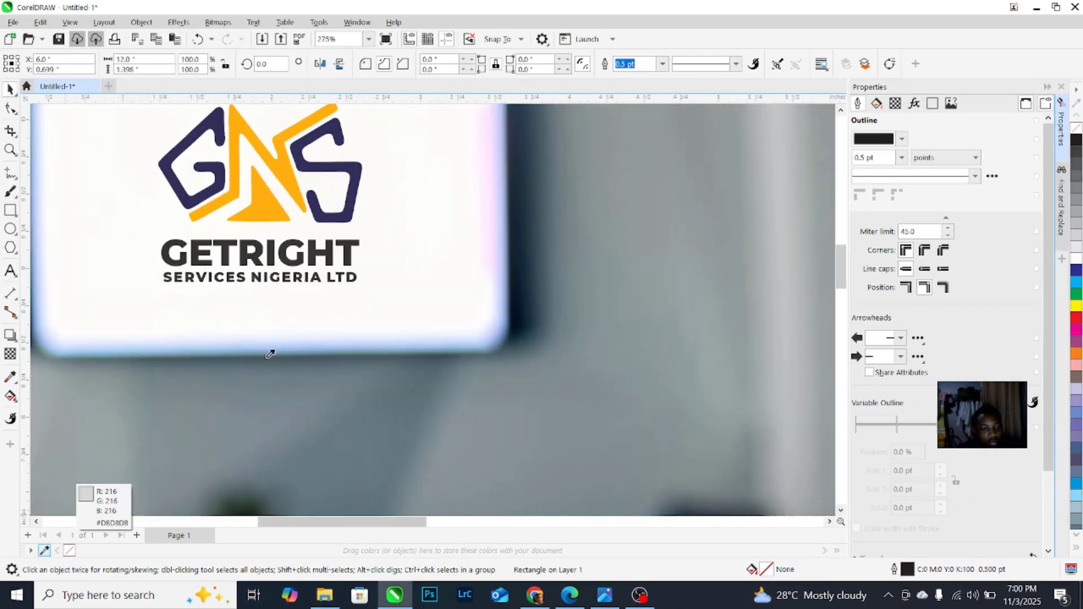
pyautogui.click(345, 175)
pyautogui.scroll(-1, 385, 185)
pyautogui.scroll(-6, 385, 184)
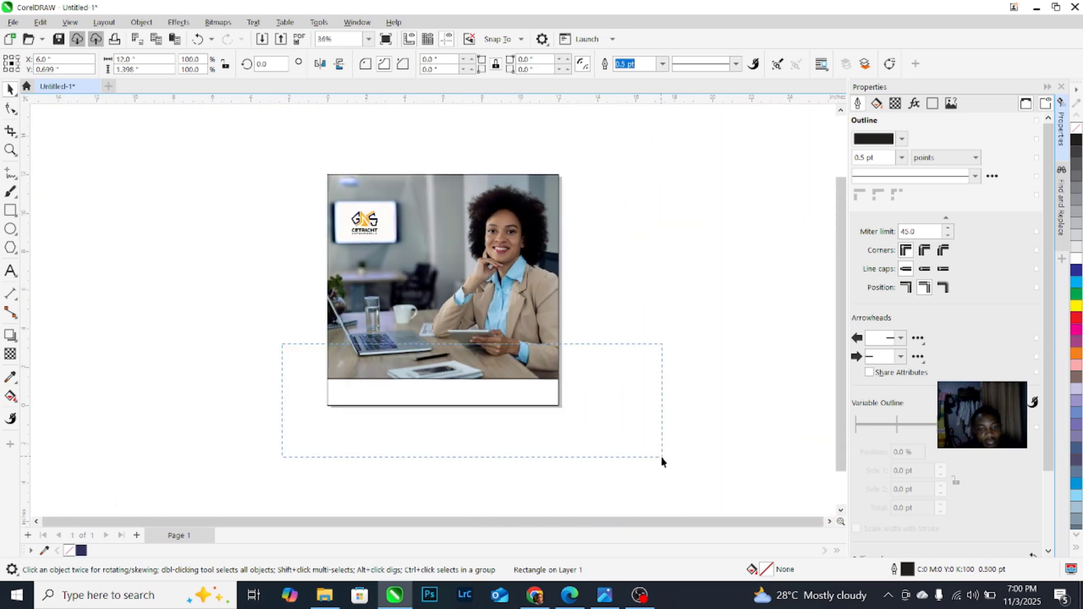
pyautogui.click(85, 551)
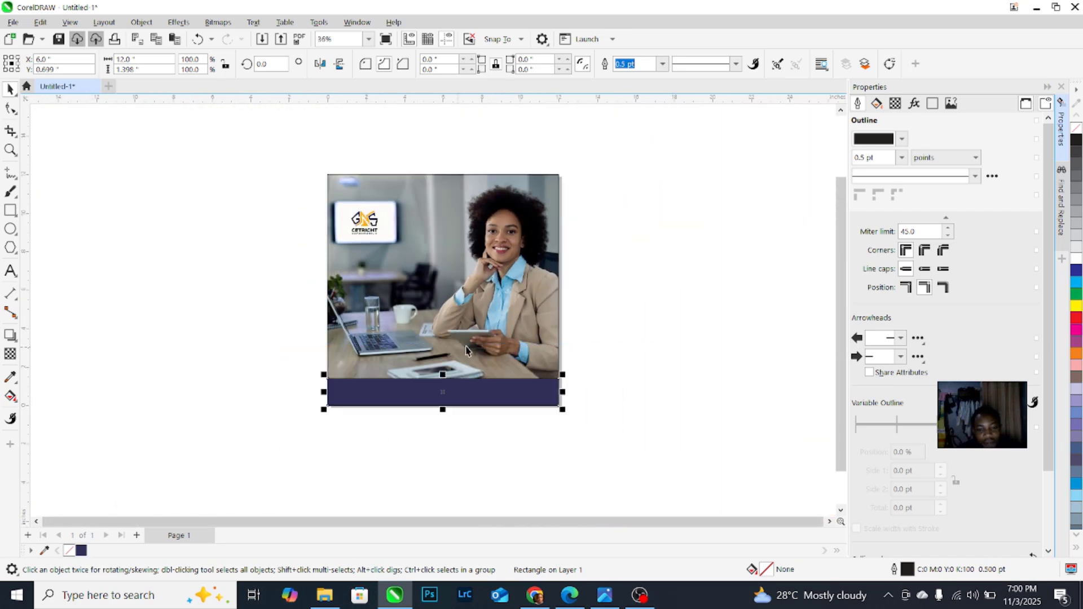
pyautogui.scroll(1, 466, 350)
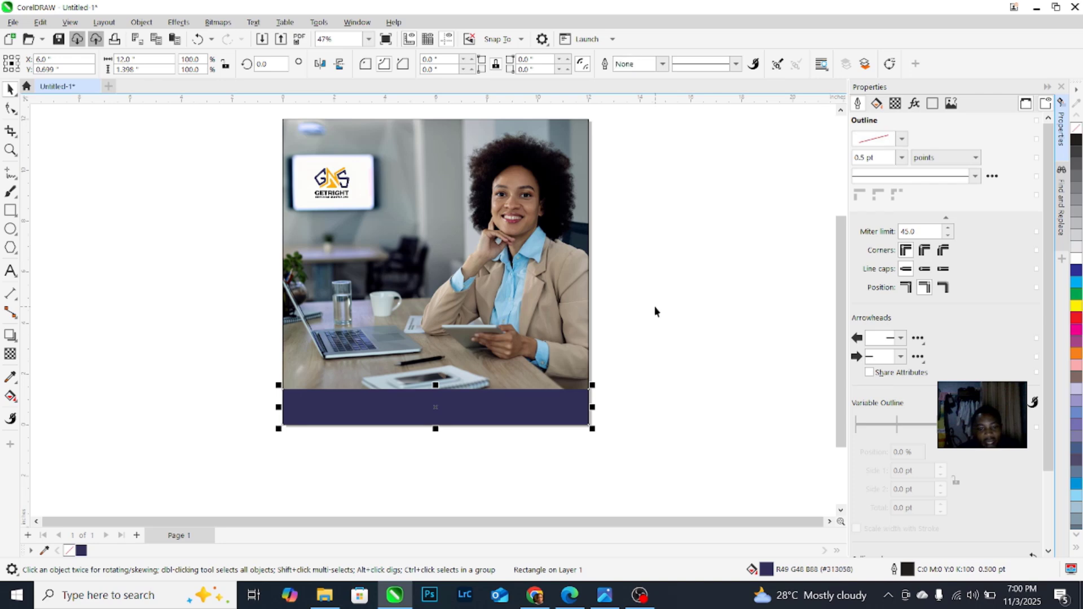
pyautogui.scroll(-1, 425, 307)
pyautogui.press('Escape')
pyautogui.scroll(3, 380, 292)
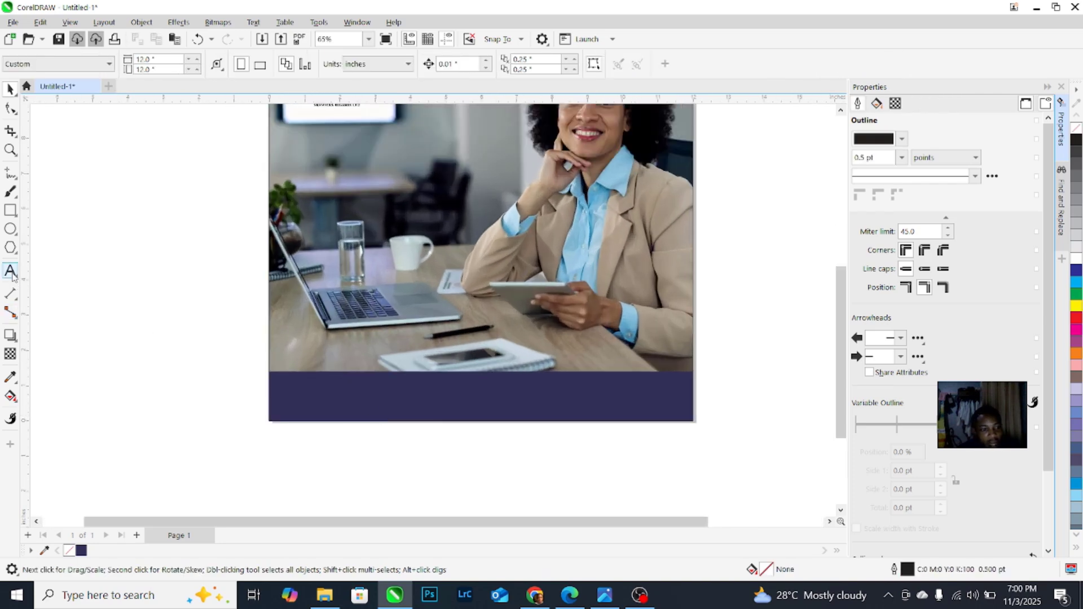
# Step: Move the phone numbers onto the navy footer and style them white Montserrat Bold
pyautogui.scroll(1, 403, 495)
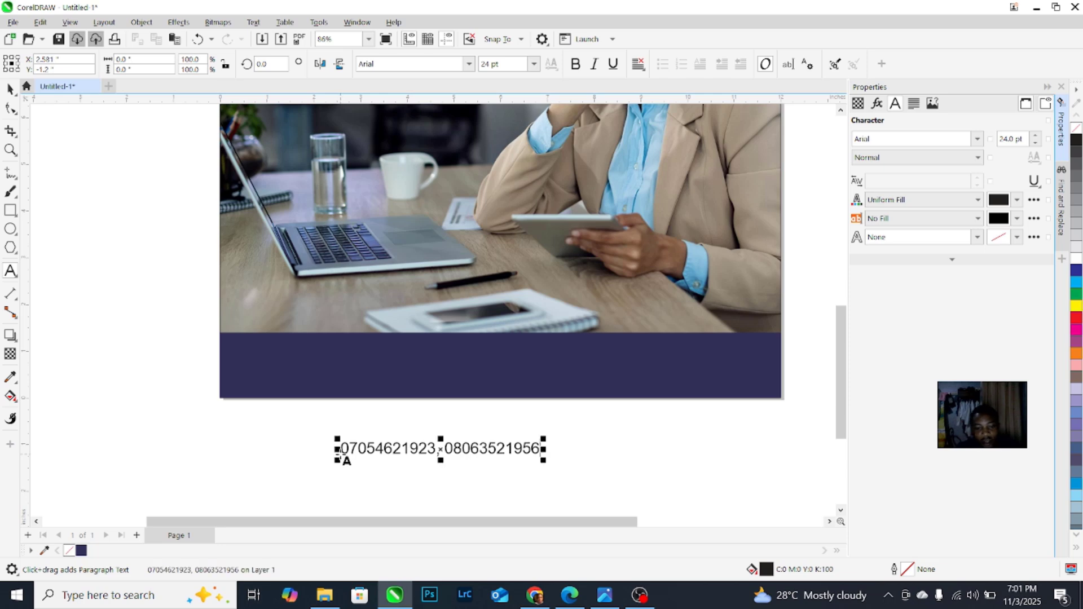
pyautogui.moveTo(413, 448); pyautogui.dragTo(323, 359)
pyautogui.click(1075, 259)
pyautogui.click(439, 69)
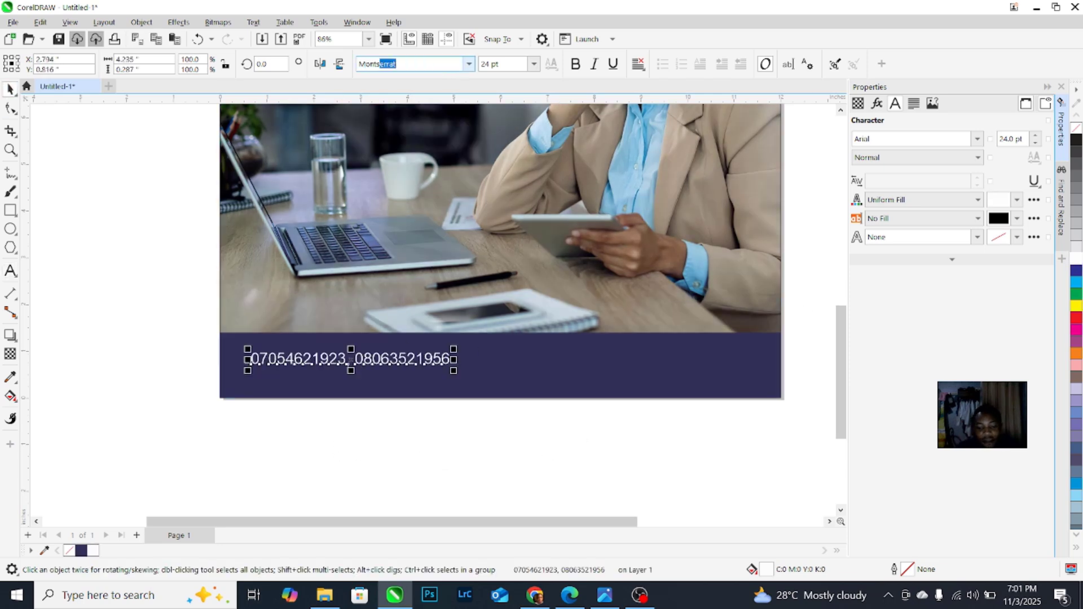
pyautogui.press('Return')
pyautogui.hotkey('ctrl', 'b')
pyautogui.moveTo(472, 349); pyautogui.dragTo(445, 354)
# Step: Copy the text to the right and retype the copy as 'getrightbigeriaser'
pyautogui.moveTo(379, 370); pyautogui.dragTo(616, 371)
pyautogui.rightClick(616, 370)
pyautogui.doubleClick(617, 370)
pyautogui.hotkey('ctrl', 'a')
pyautogui.write('get')
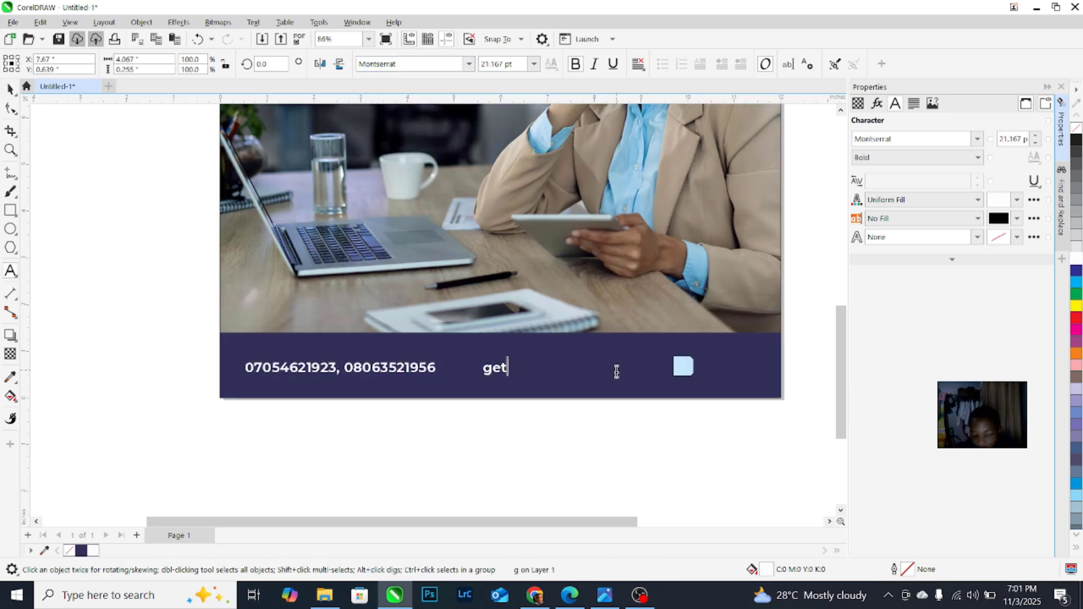
pyautogui.write('rightbigeriaservices')
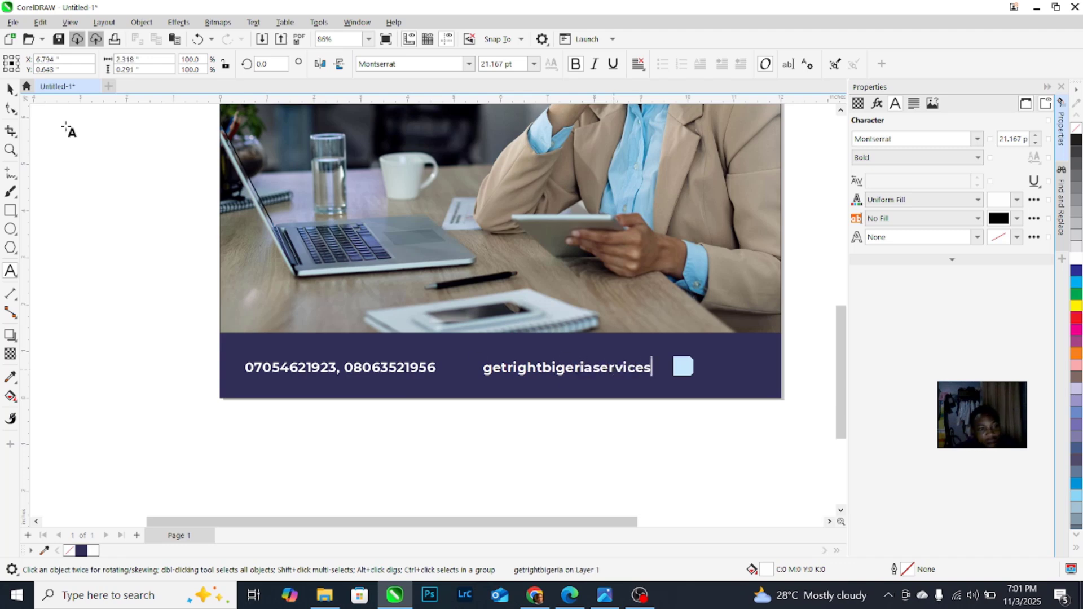
# Step: Shift the phone numbers and the handle rightward to balance the footer
pyautogui.click(10, 89)
pyautogui.moveTo(524, 372); pyautogui.dragTo(555, 375)
pyautogui.keyDown('shift'); pyautogui.click(387, 367); pyautogui.keyUp('shift')
pyautogui.moveTo(387, 366); pyautogui.dragTo(409, 367)
pyautogui.click(477, 409)
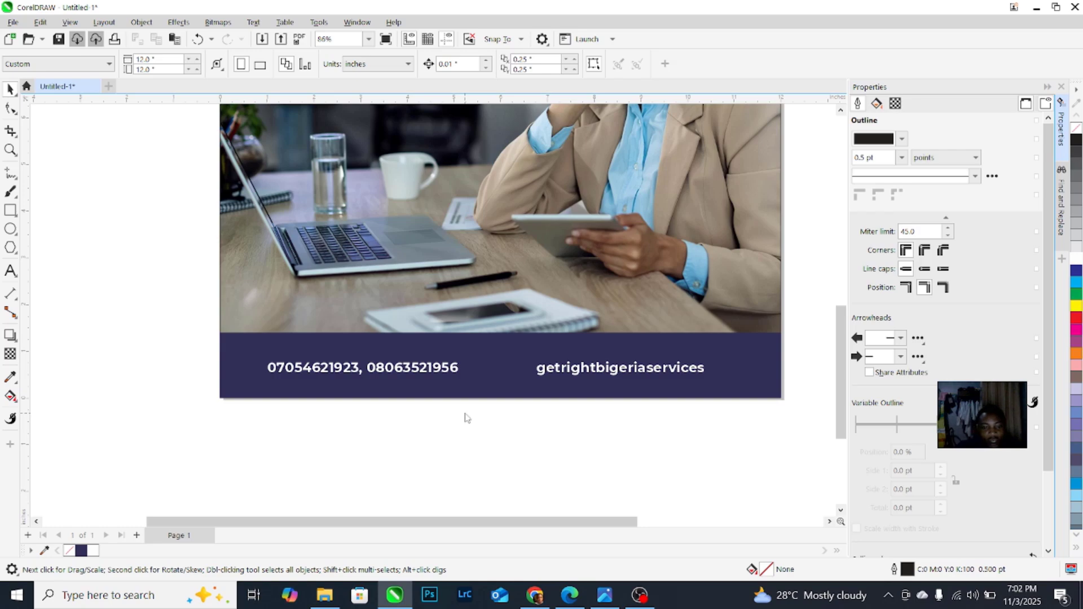
pyautogui.hotkey('ctrl', 'i')
# Step: Import LOGO.png with the orange Facebook and Instagram icons and place it just below the page
pyautogui.doubleClick(493, 207)
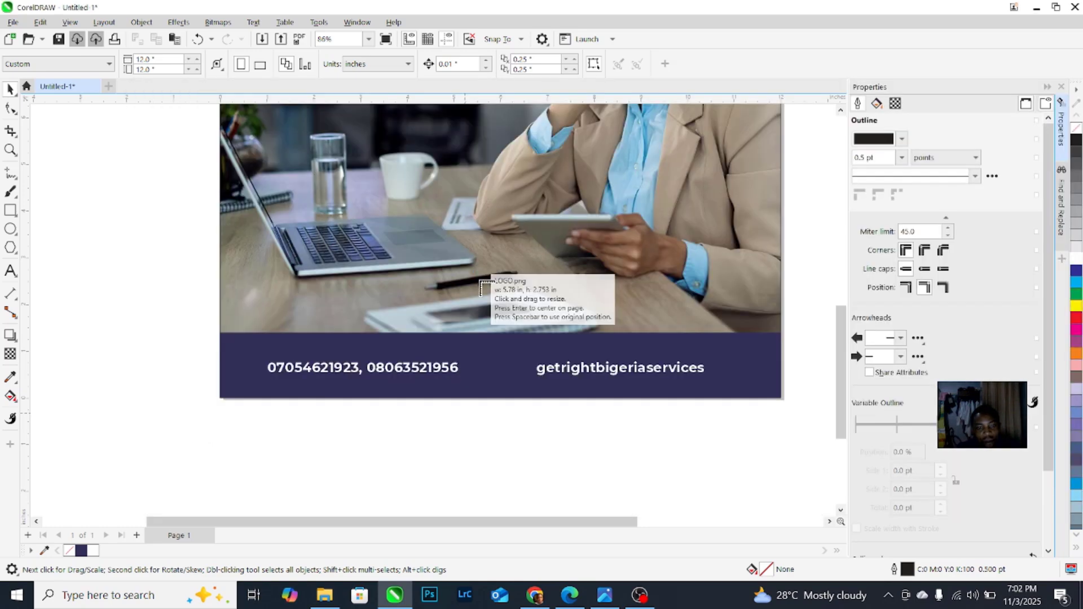
pyautogui.scroll(-2, 480, 280)
pyautogui.click(478, 275)
pyautogui.moveTo(510, 303); pyautogui.dragTo(475, 378)
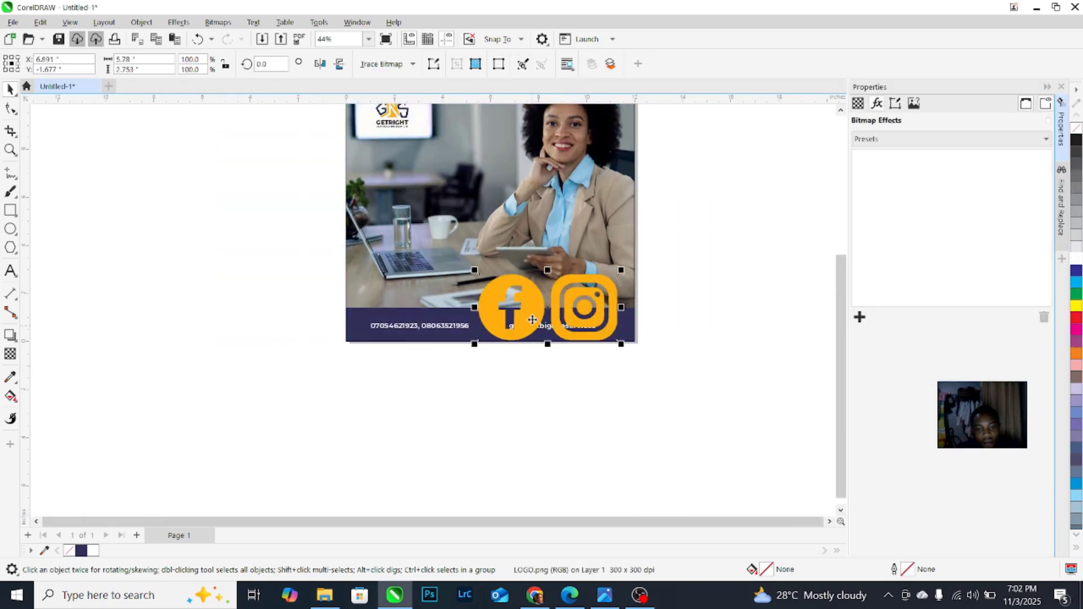
pyautogui.hotkey('ctrl', 'z')
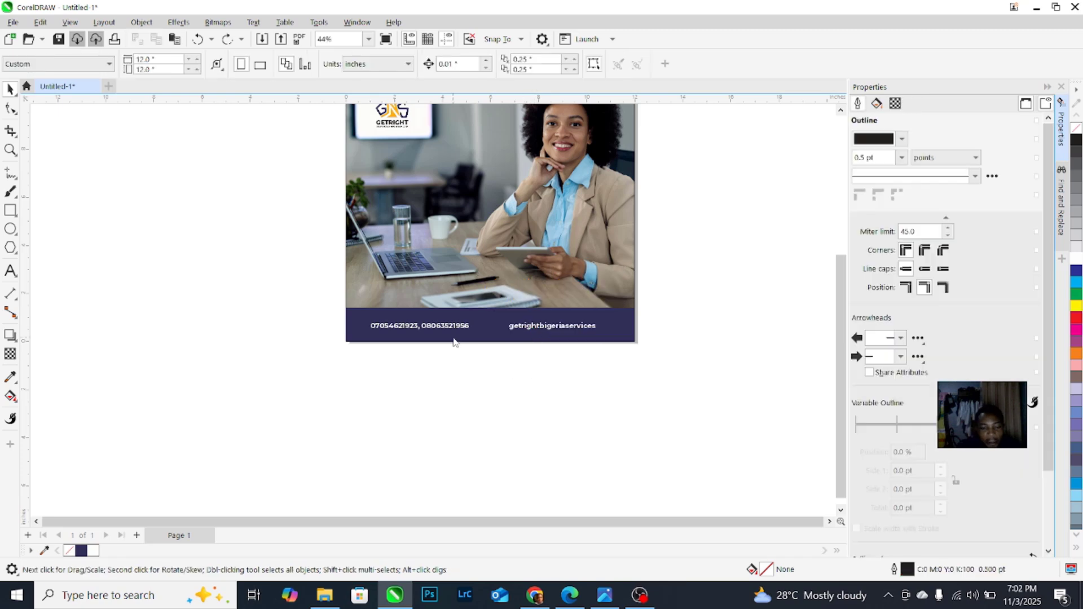
pyautogui.hotkey('ctrl', 'i')
pyautogui.doubleClick(495, 205)
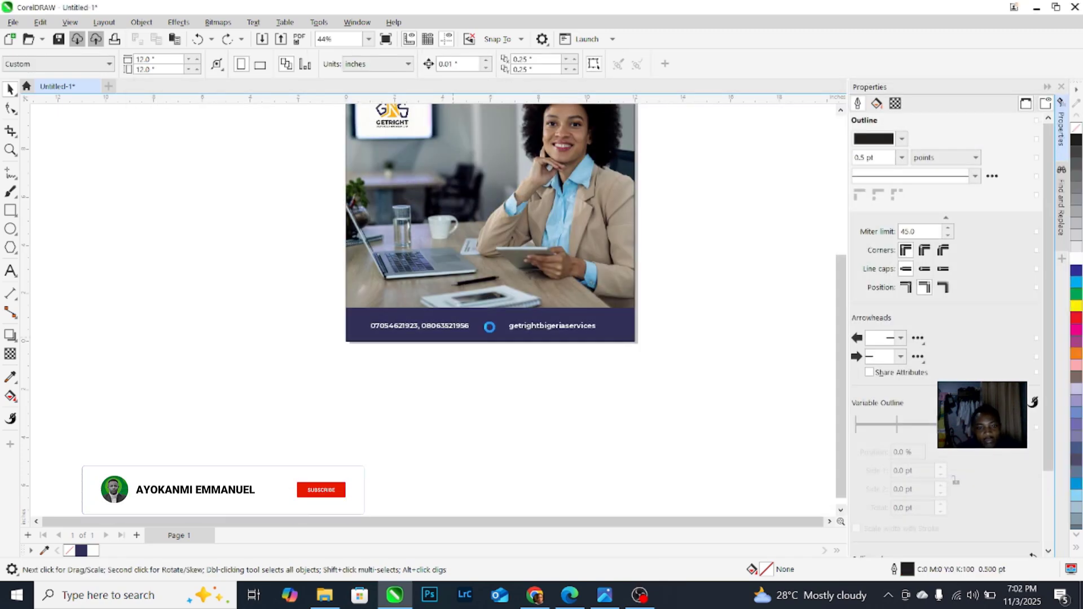
pyautogui.click(491, 327)
# Step: Move the social icons under the flyer and draw a thin rectangle between them
pyautogui.moveTo(528, 338); pyautogui.dragTo(444, 370)
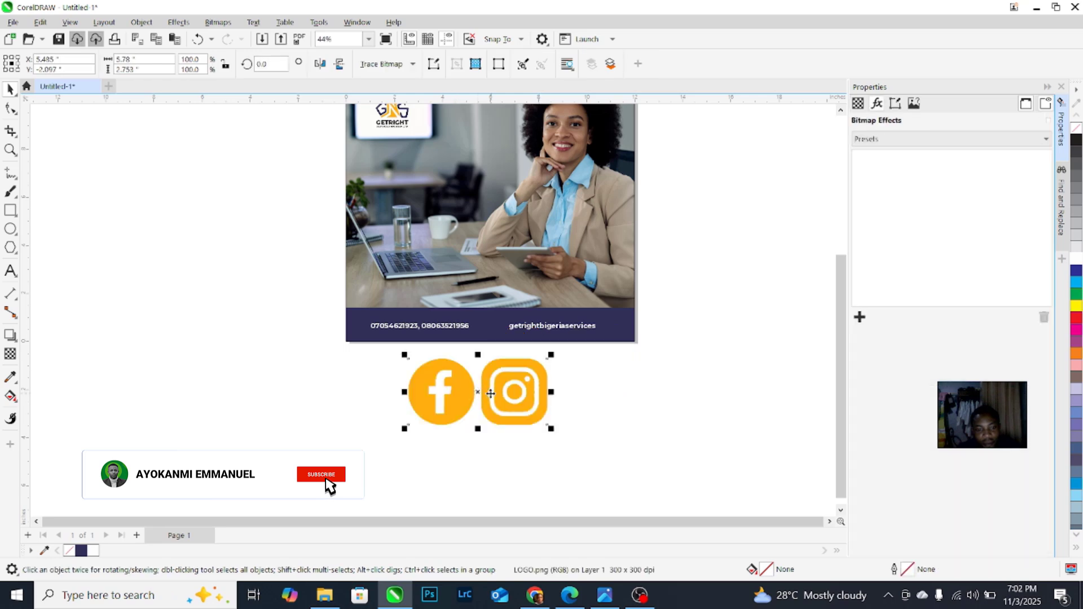
pyautogui.scroll(3, 444, 370)
pyautogui.press('F6')
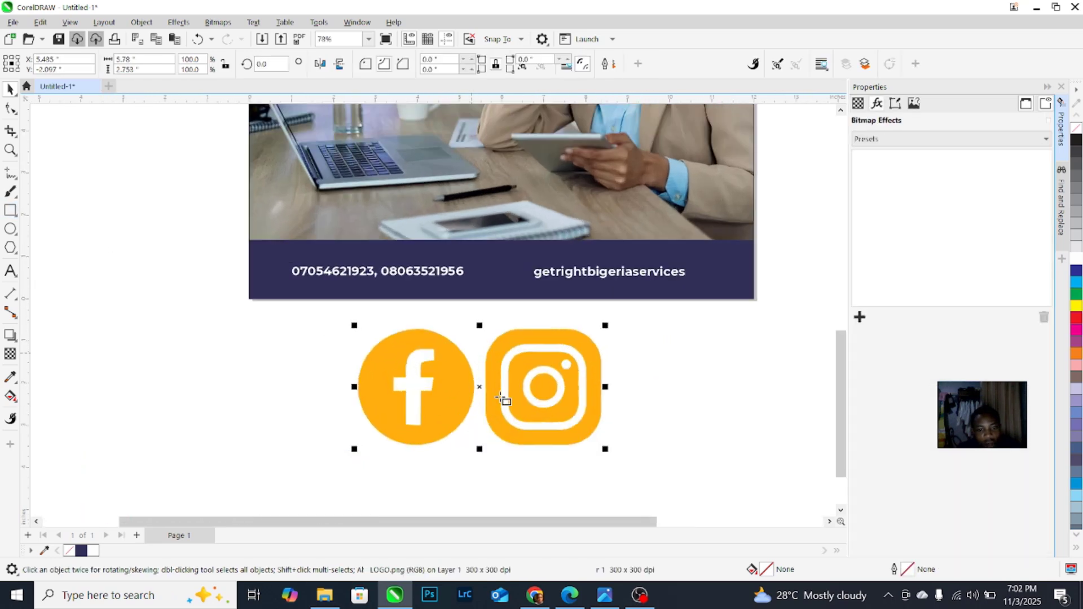
pyautogui.scroll(1, 440, 327)
pyautogui.scroll(-1, 452, 307)
pyautogui.moveTo(462, 480); pyautogui.dragTo(458, 482)
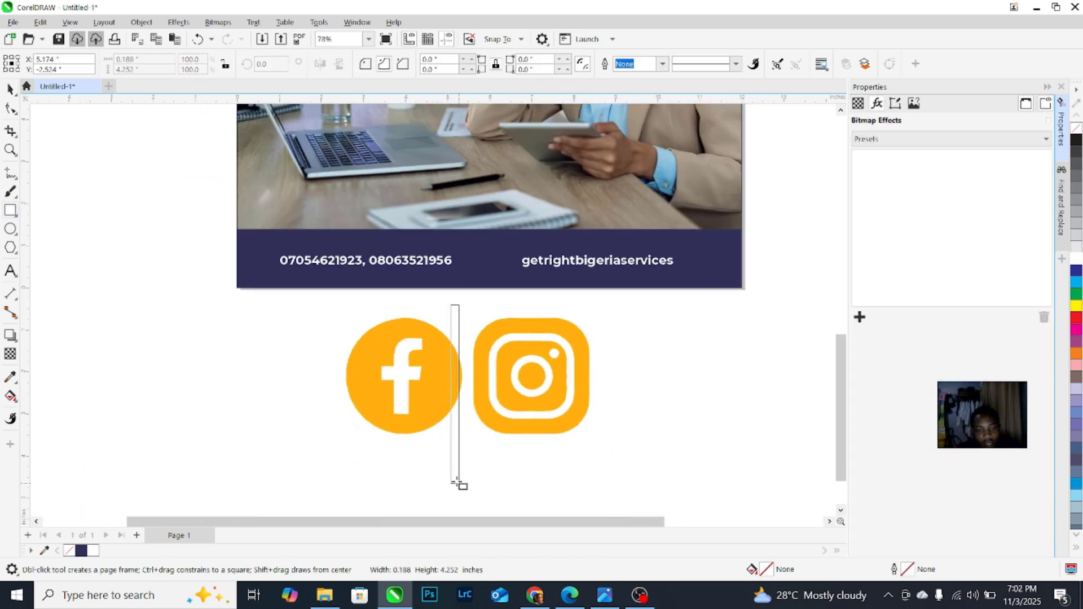
pyautogui.click(10, 88)
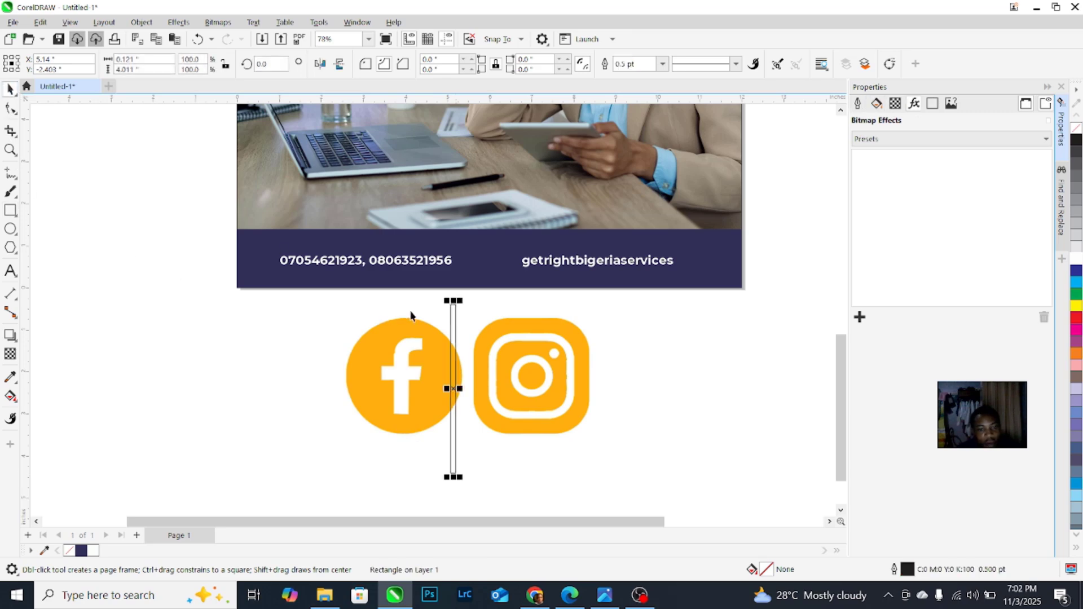
pyautogui.scroll(1, 429, 316)
pyautogui.moveTo(470, 321); pyautogui.dragTo(493, 321)
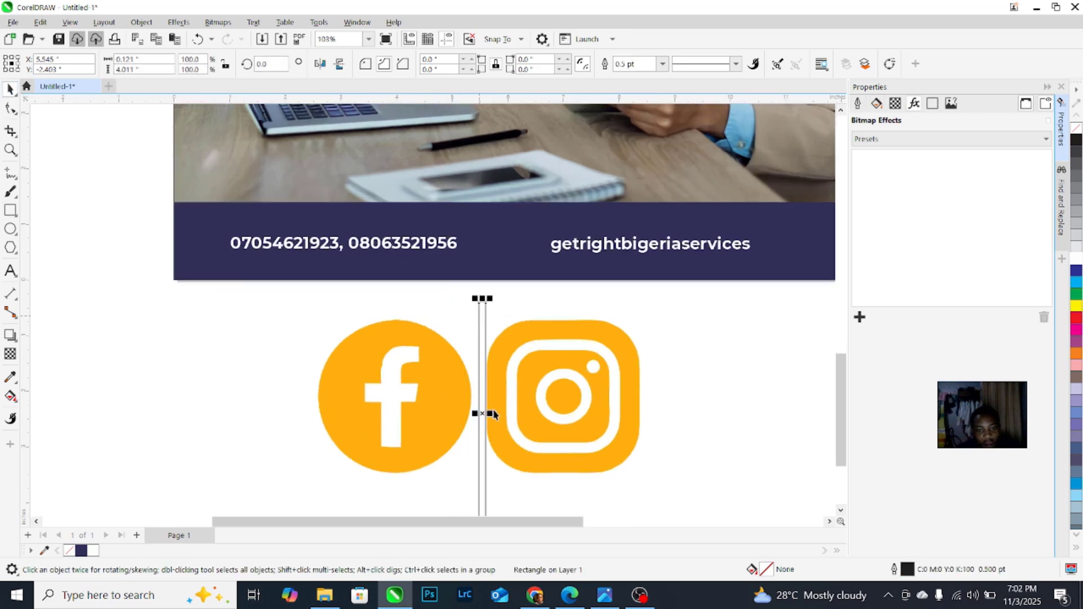
pyautogui.scroll(2, 489, 418)
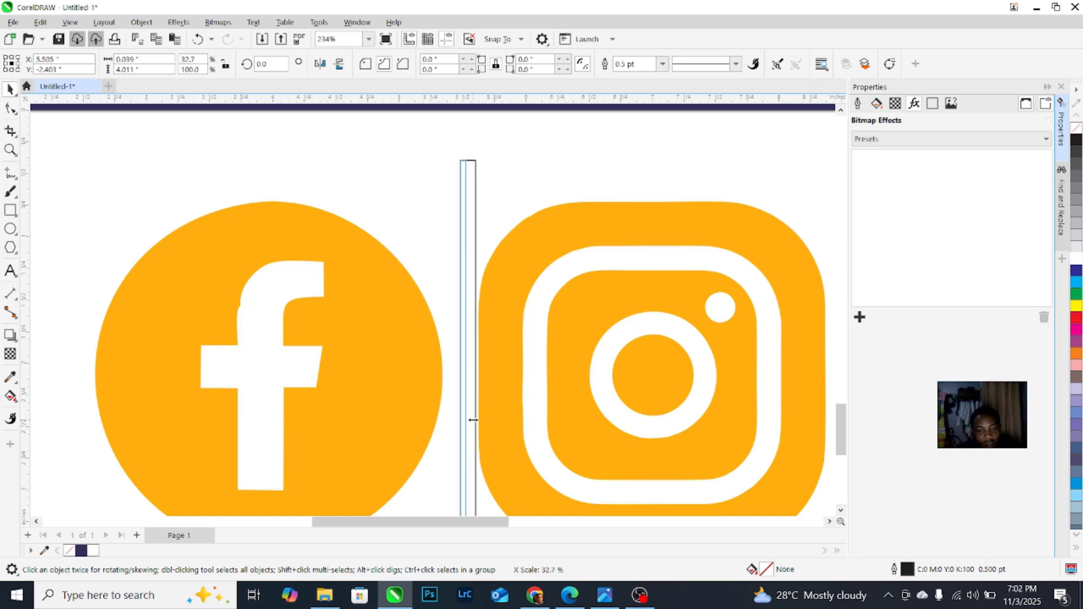
pyautogui.scroll(-3, 479, 324)
# Step: Break the icon image apart into separate Facebook and Instagram icons
pyautogui.click(485, 324)
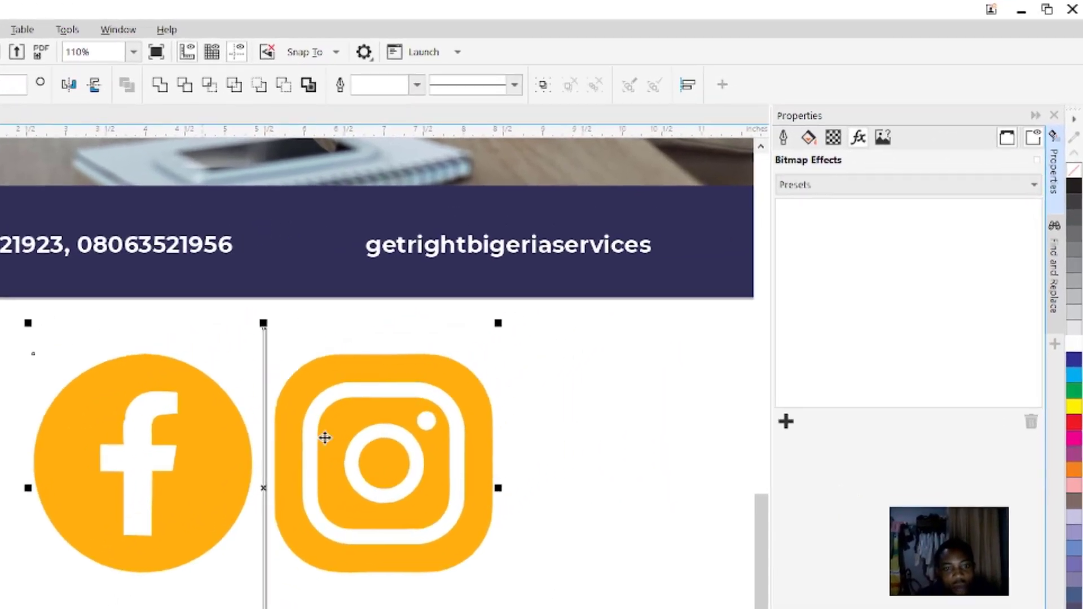
pyautogui.scroll(-1, 314, 502)
pyautogui.click(515, 520)
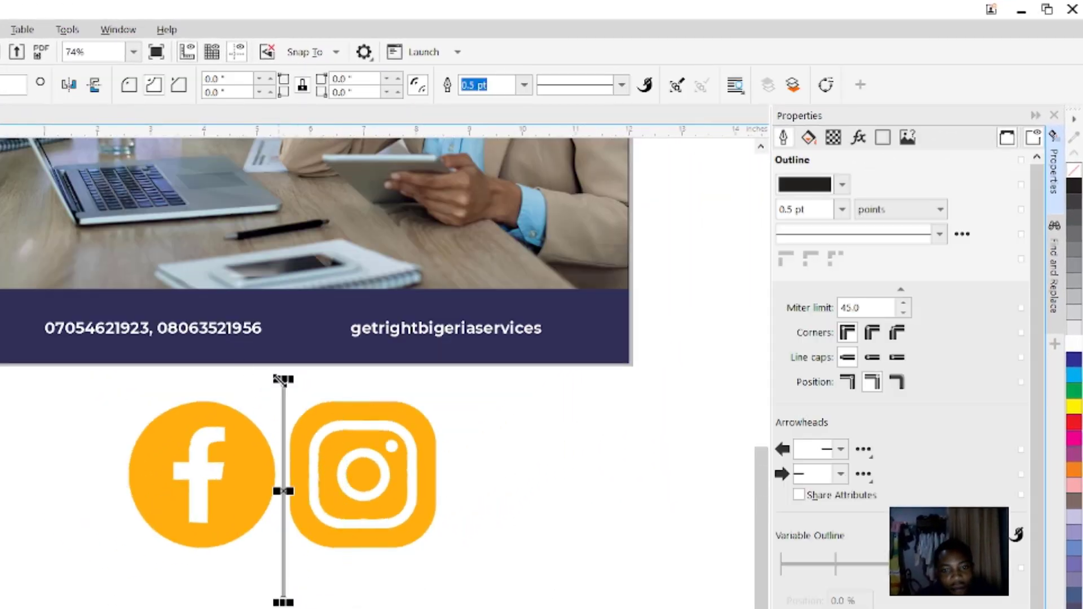
pyautogui.keyDown('shift'); pyautogui.click(317, 434); pyautogui.keyUp('shift')
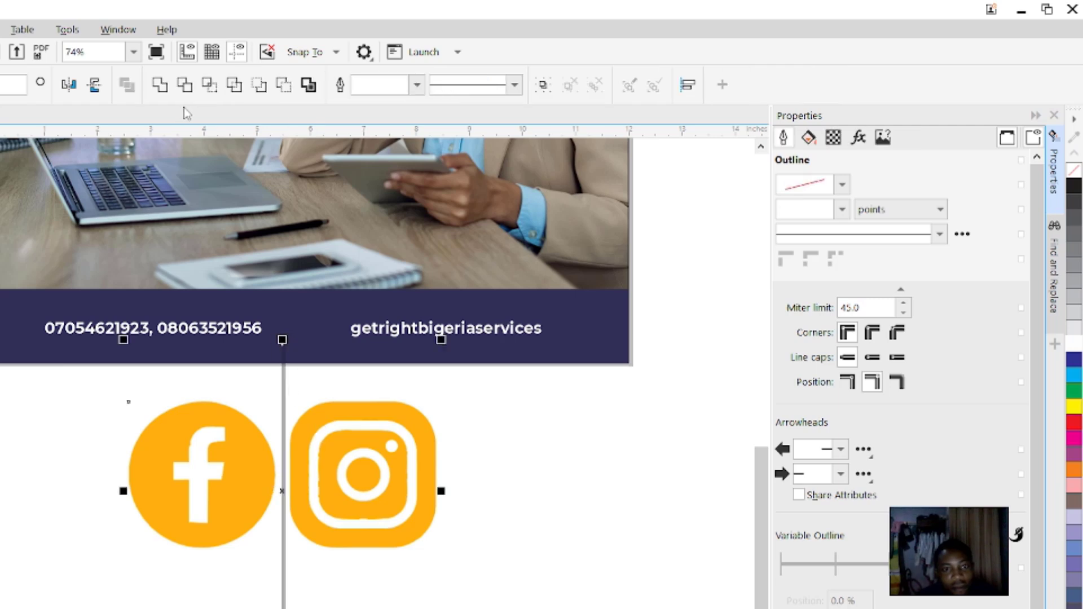
pyautogui.click(408, 414)
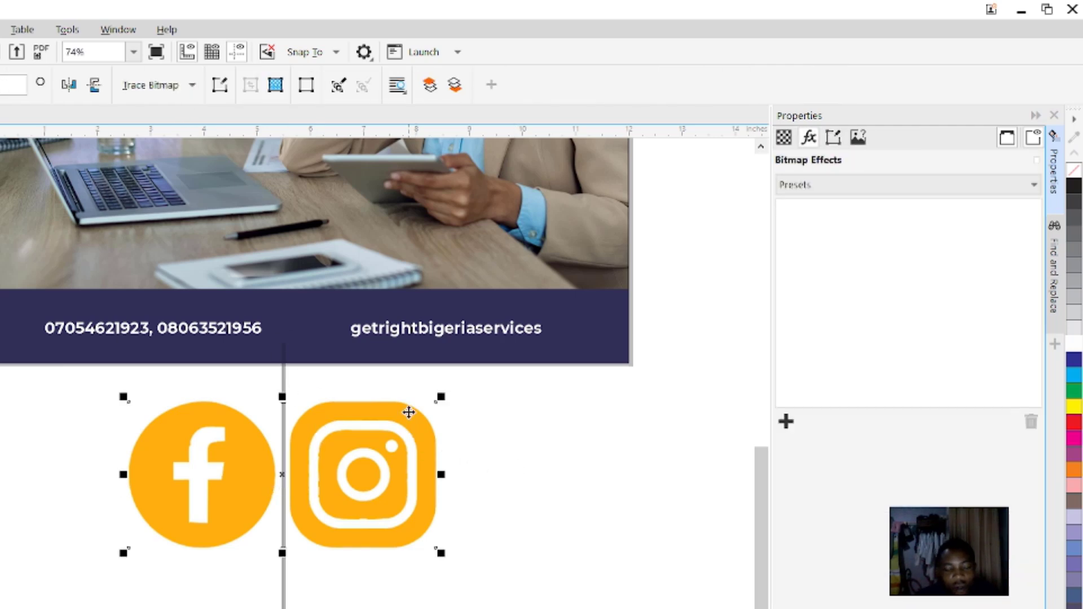
pyautogui.hotkey('ctrl', 'k')
pyautogui.click(529, 484)
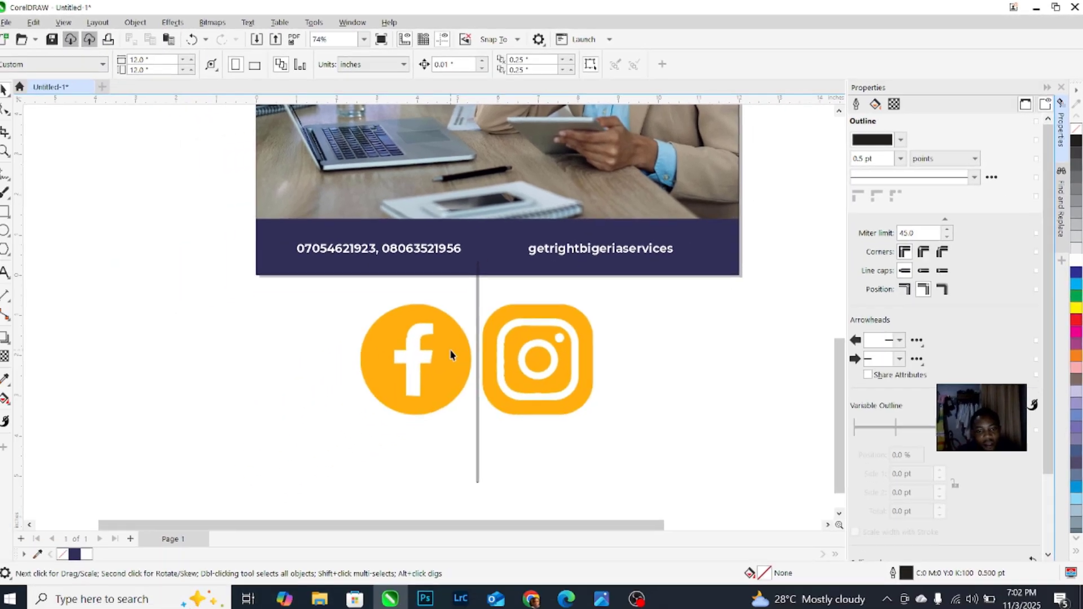
# Step: Set the Facebook icon aside and shrink the Instagram icon onto the navy footer
pyautogui.click(247, 463)
pyautogui.moveTo(456, 348); pyautogui.dragTo(359, 404)
pyautogui.moveTo(532, 309); pyautogui.dragTo(278, 228)
pyautogui.scroll(2, 278, 220)
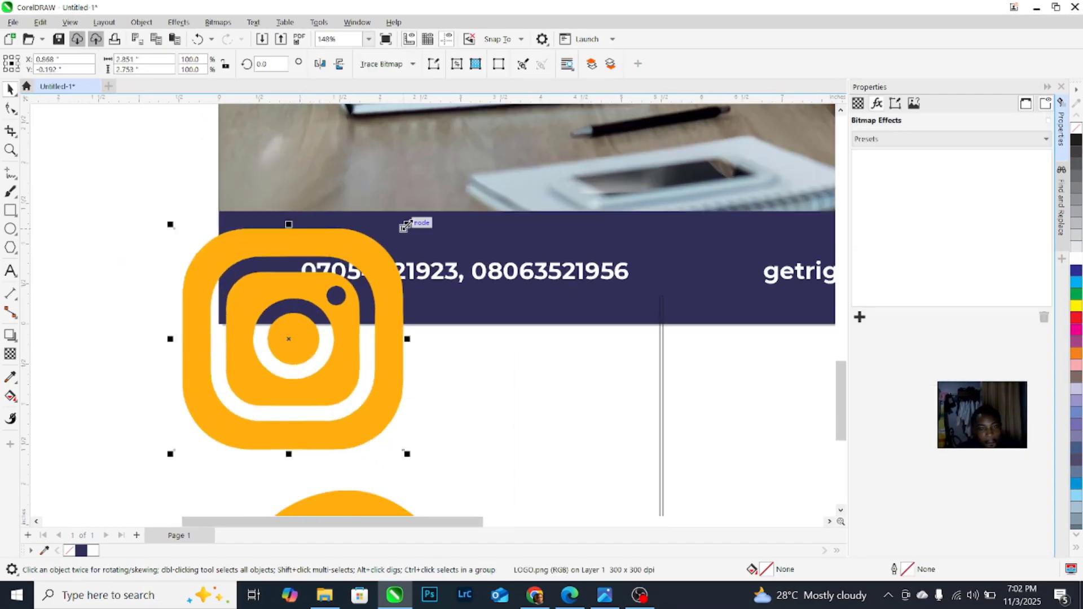
pyautogui.moveTo(405, 226); pyautogui.dragTo(727, 288)
pyautogui.scroll(4, 728, 288)
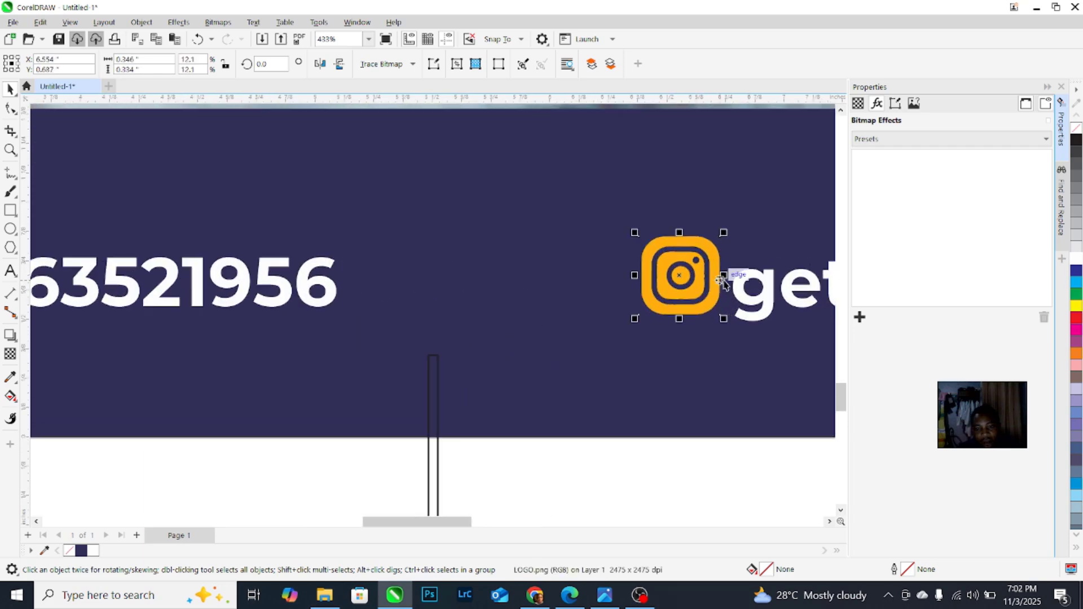
# Step: Select the handle text with its icon, then delete the unused Facebook icon
pyautogui.keyDown('shift'); pyautogui.click(741, 294); pyautogui.keyUp('shift')
pyautogui.scroll(-4, 740, 294)
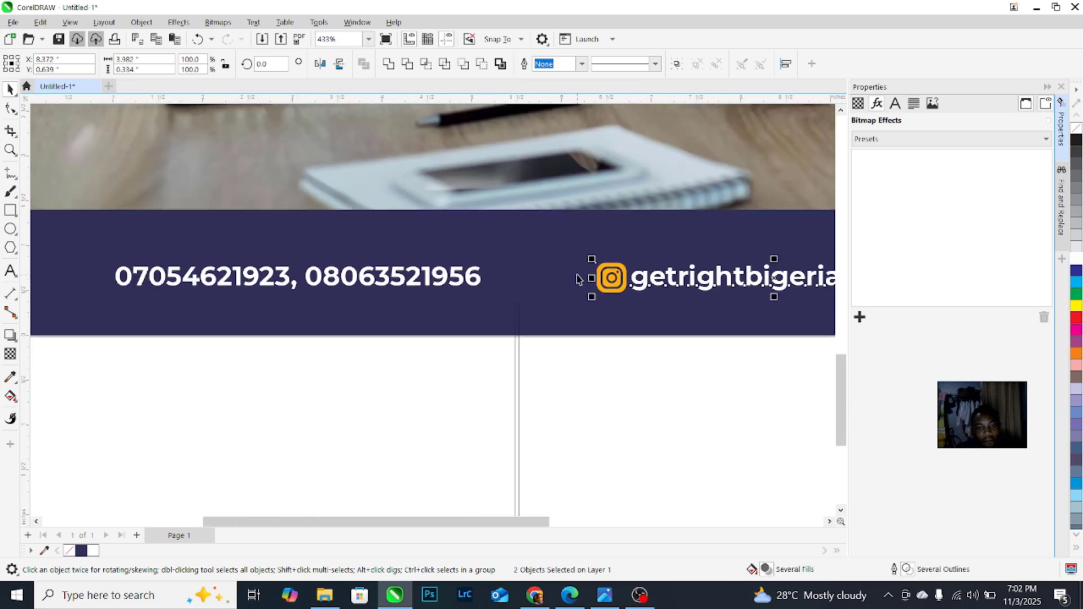
pyautogui.click(550, 352)
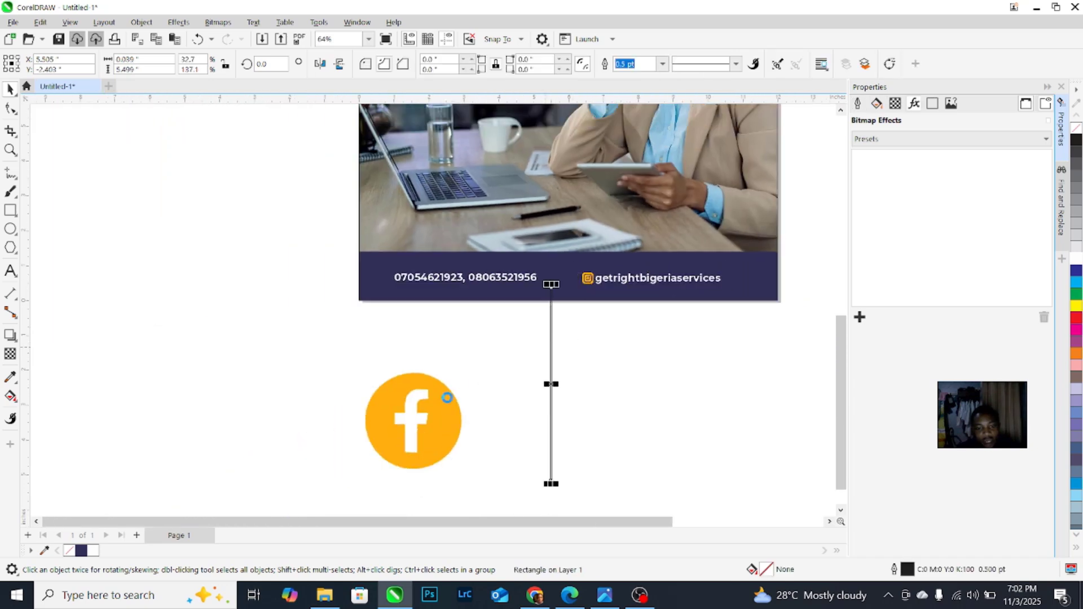
pyautogui.press('Delete')
pyautogui.click(539, 596)
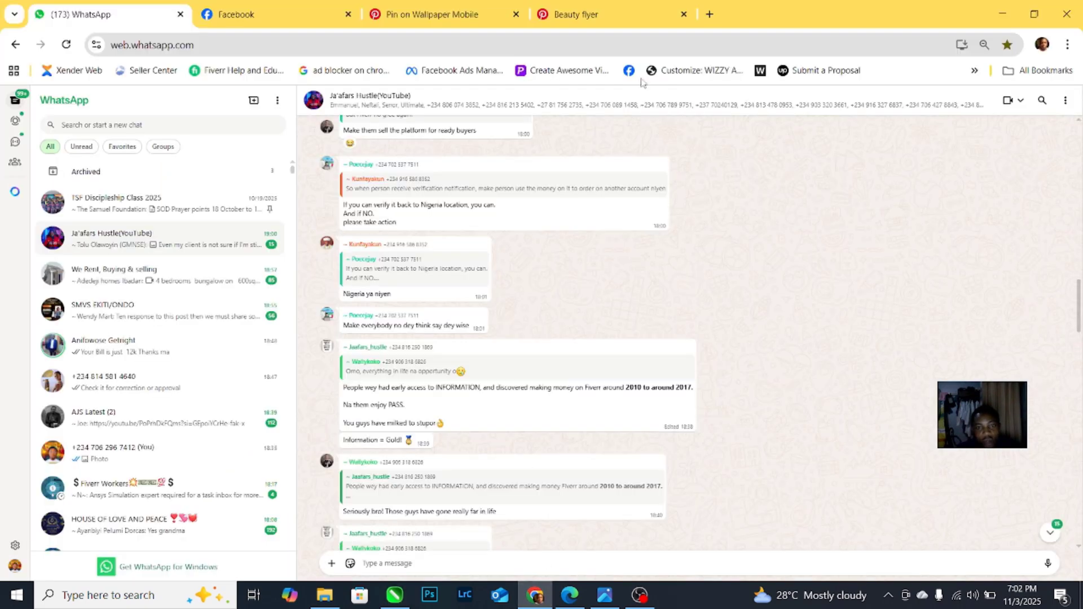
# Step: Search Google Images for 'call icon' in a new tab
pyautogui.click(709, 16)
pyautogui.click(677, 41)
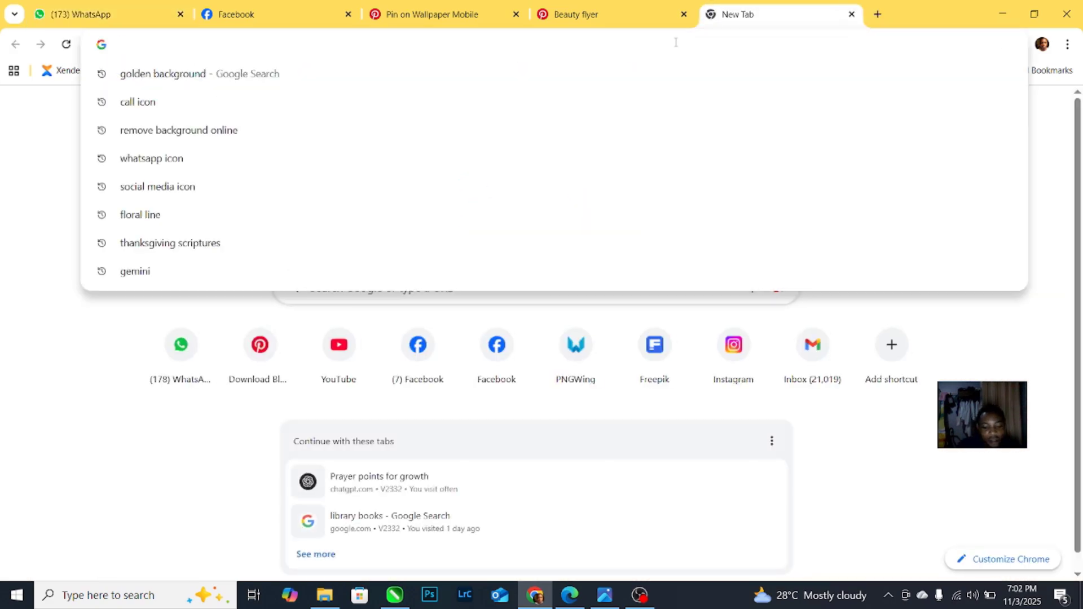
pyautogui.write('in')
pyautogui.press('BackSpace')
pyautogui.press('BackSpace')
pyautogui.press('BackSpace')
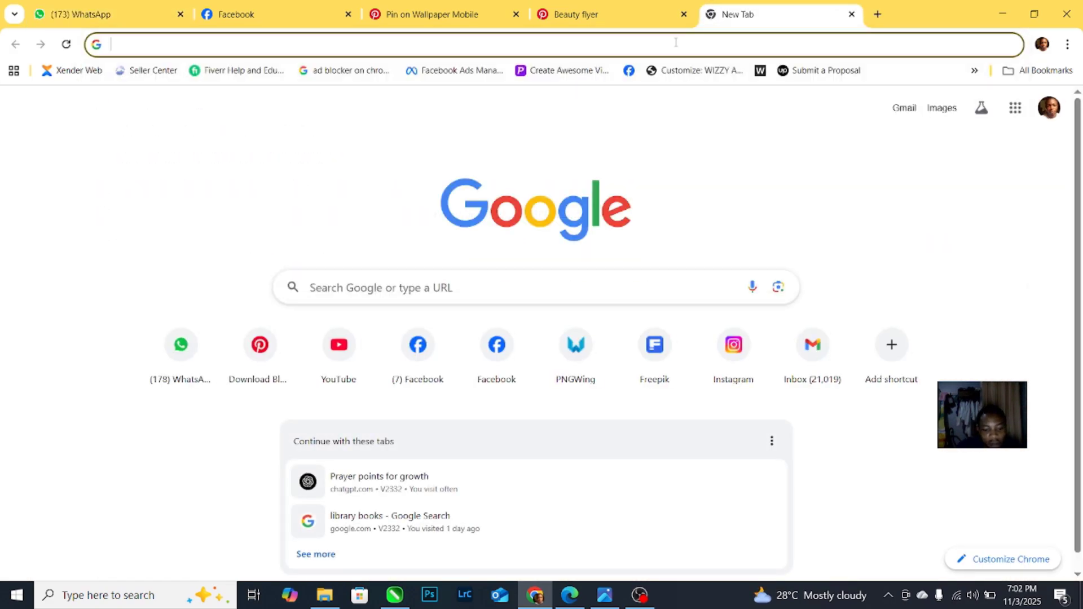
pyautogui.write('call icon')
pyautogui.press('Return')
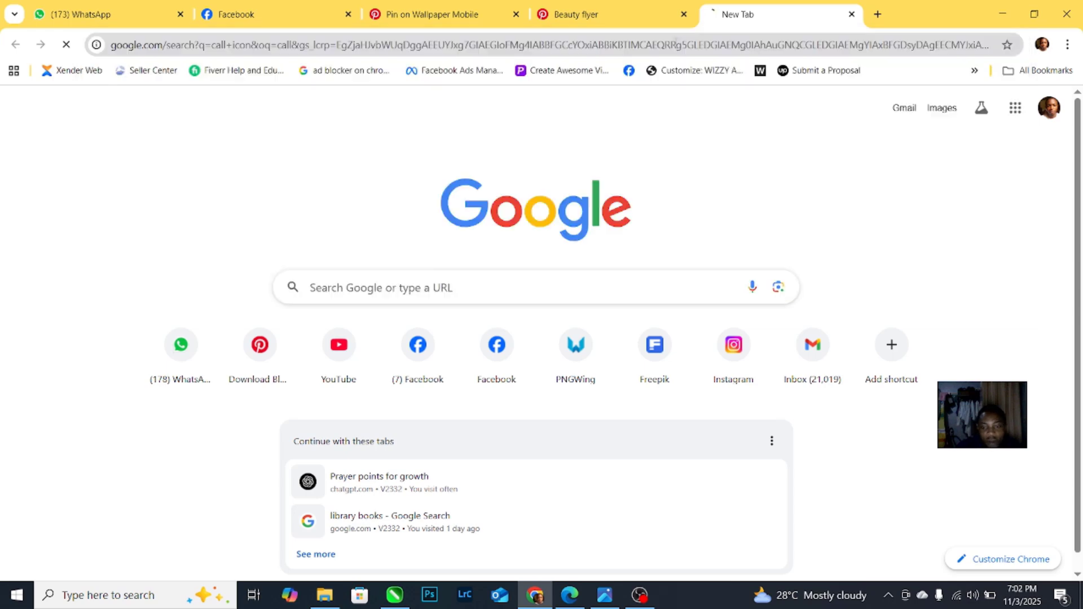
pyautogui.click(249, 176)
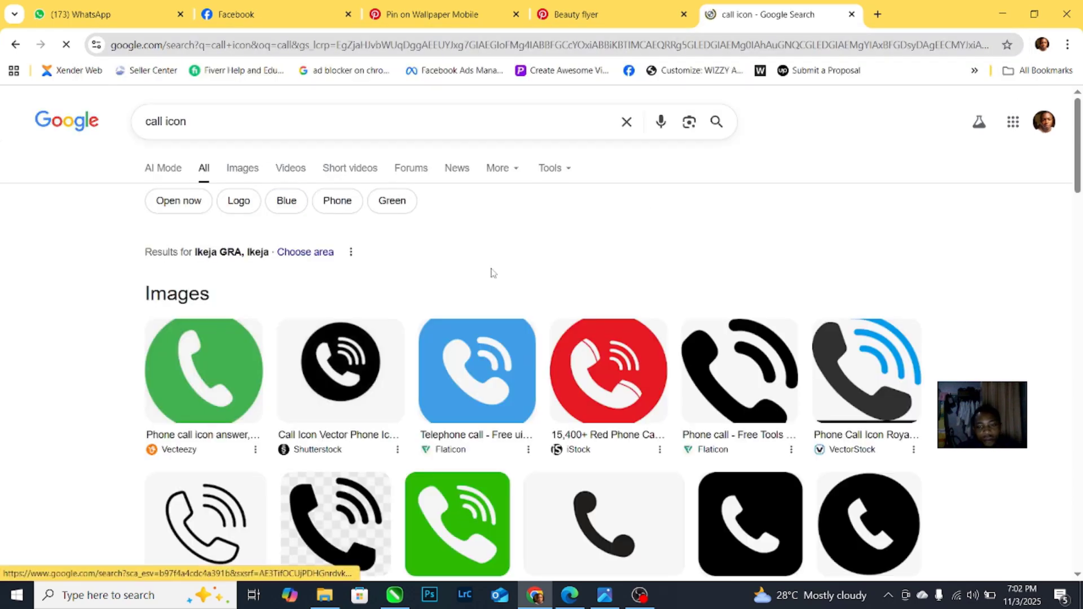
pyautogui.scroll(-12, 623, 274)
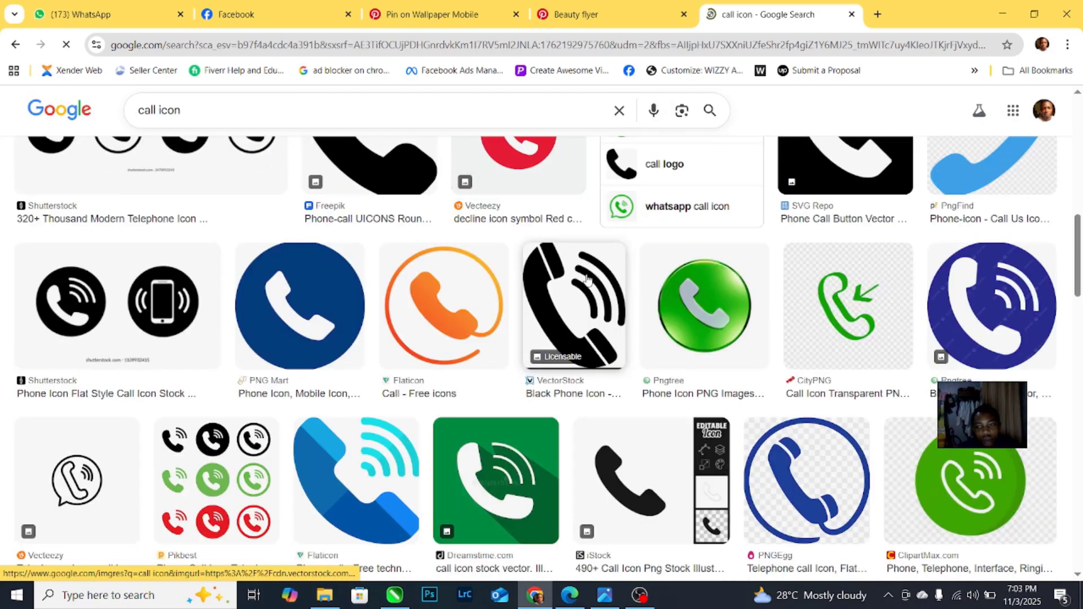
pyautogui.scroll(-6, 586, 278)
pyautogui.scroll(-7, 528, 303)
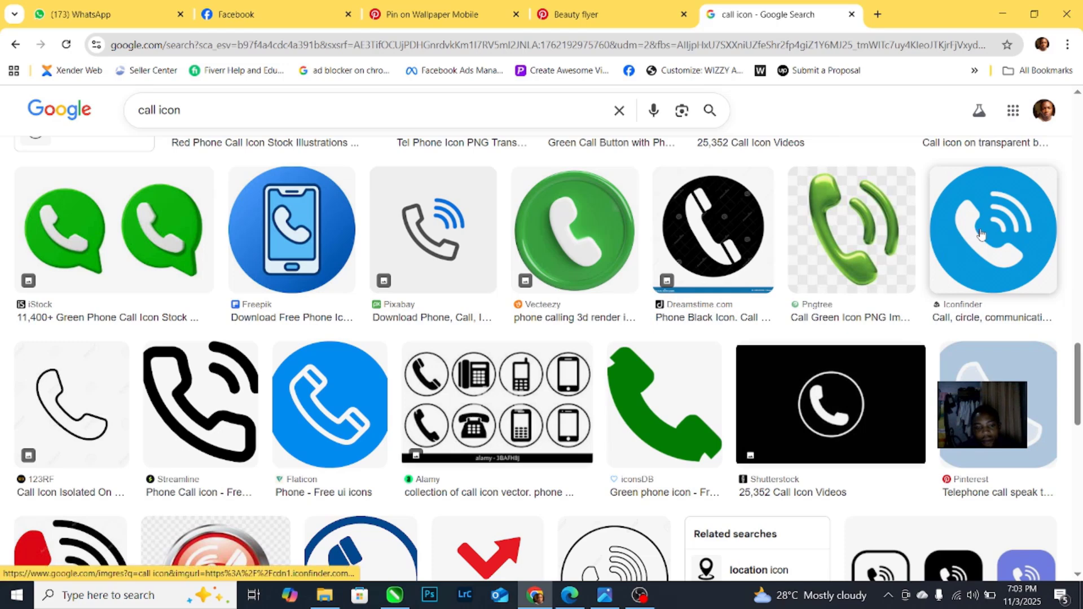
# Step: Copy a blue round call icon and paste it into CorelDRAW, left of the flyer
pyautogui.rightClick(981, 233)
pyautogui.click(830, 460)
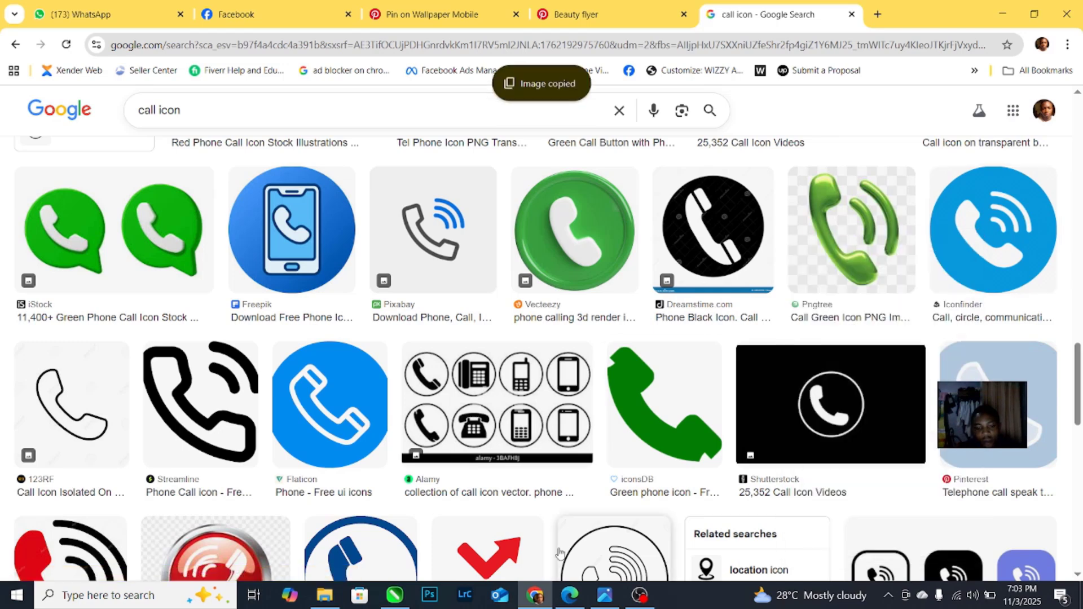
pyautogui.hotkey('alt', 'Tab')
pyautogui.hotkey('ctrl', 'v')
pyautogui.scroll(-2, 447, 355)
pyautogui.moveTo(553, 170); pyautogui.dragTo(261, 263)
# Step: Trace the pasted phone icon as a Detailed Logo outline trace and delete the original bitmap
pyautogui.scroll(2, 261, 264)
pyautogui.click(376, 64)
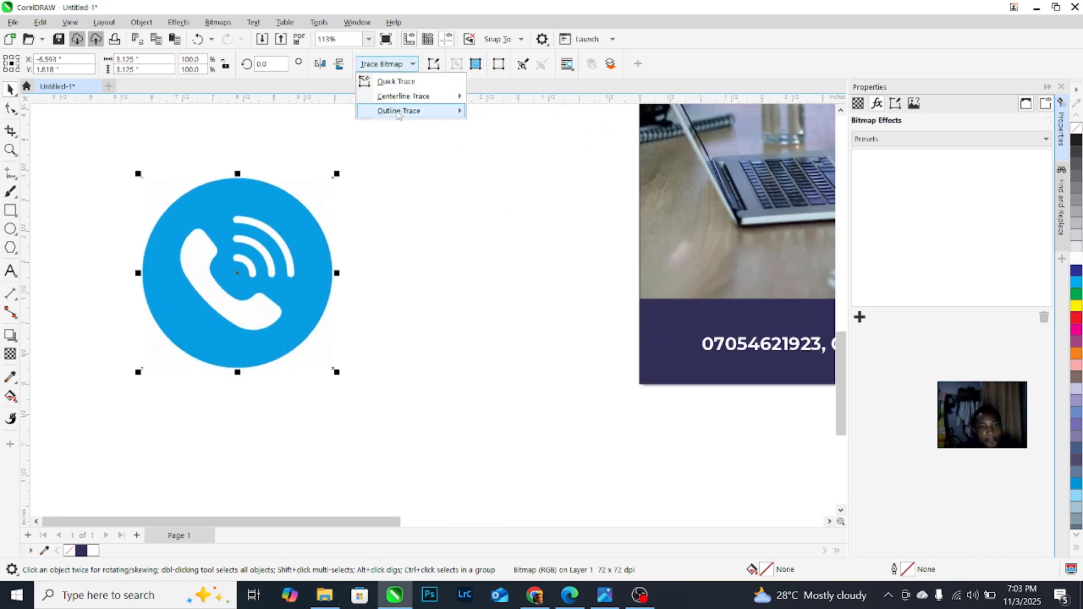
pyautogui.moveTo(398, 110)
pyautogui.click(502, 141)
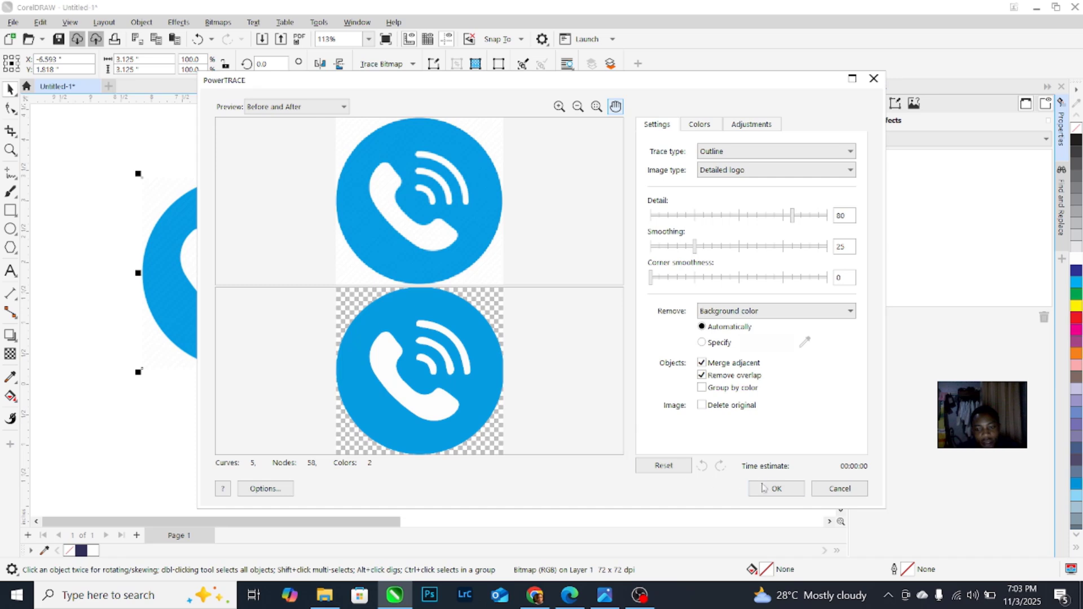
pyautogui.click(762, 487)
pyautogui.moveTo(271, 236); pyautogui.dragTo(499, 331)
pyautogui.click(240, 229)
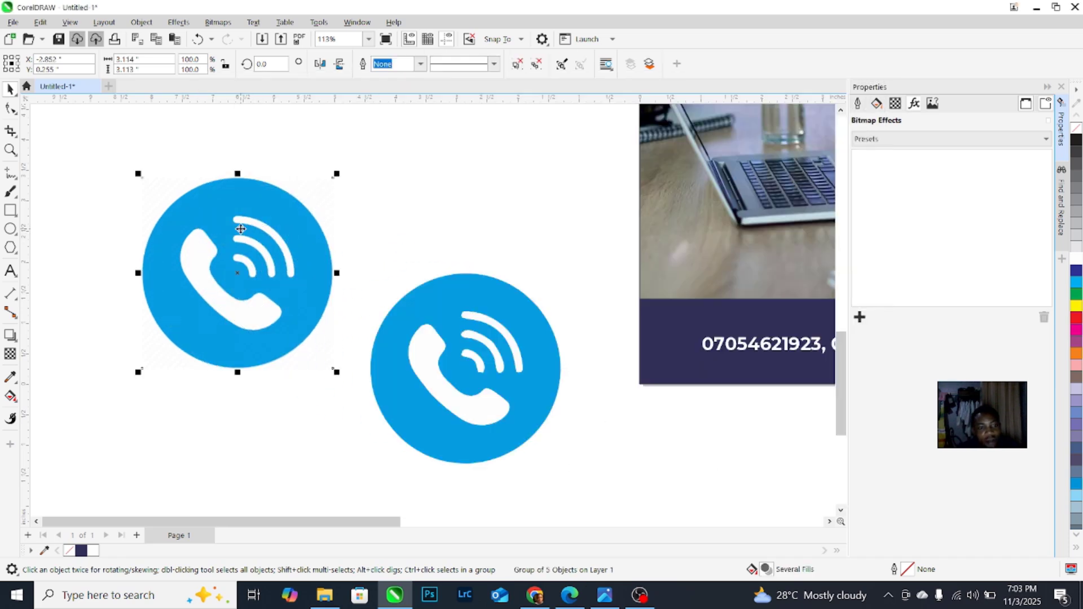
pyautogui.press('Delete')
pyautogui.click(476, 319)
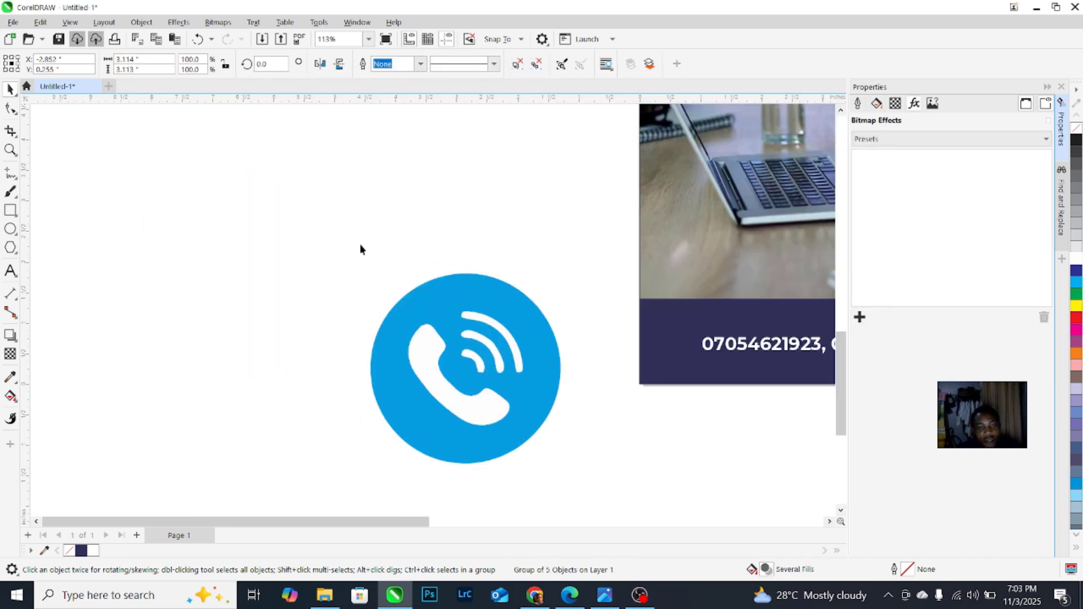
pyautogui.moveTo(282, 242); pyautogui.dragTo(544, 443)
pyautogui.click(380, 305)
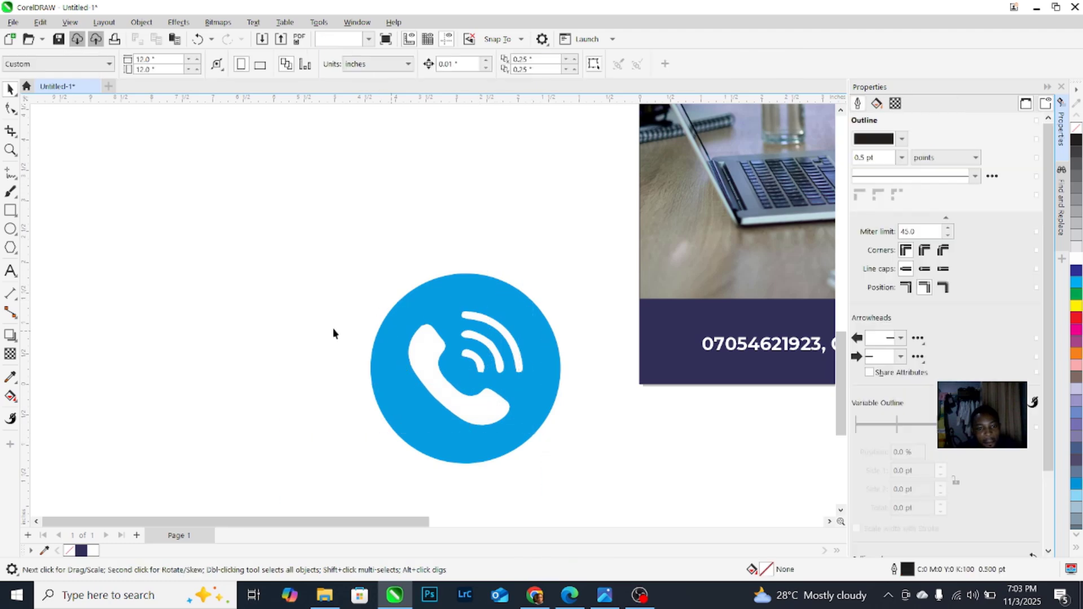
# Step: Fill the traced icon's circle orange and shrink it beside the phone numbers on the navy footer
pyautogui.scroll(-1, 333, 333)
pyautogui.click(370, 347)
pyautogui.moveTo(369, 347); pyautogui.dragTo(471, 357)
pyautogui.scroll(5, 718, 336)
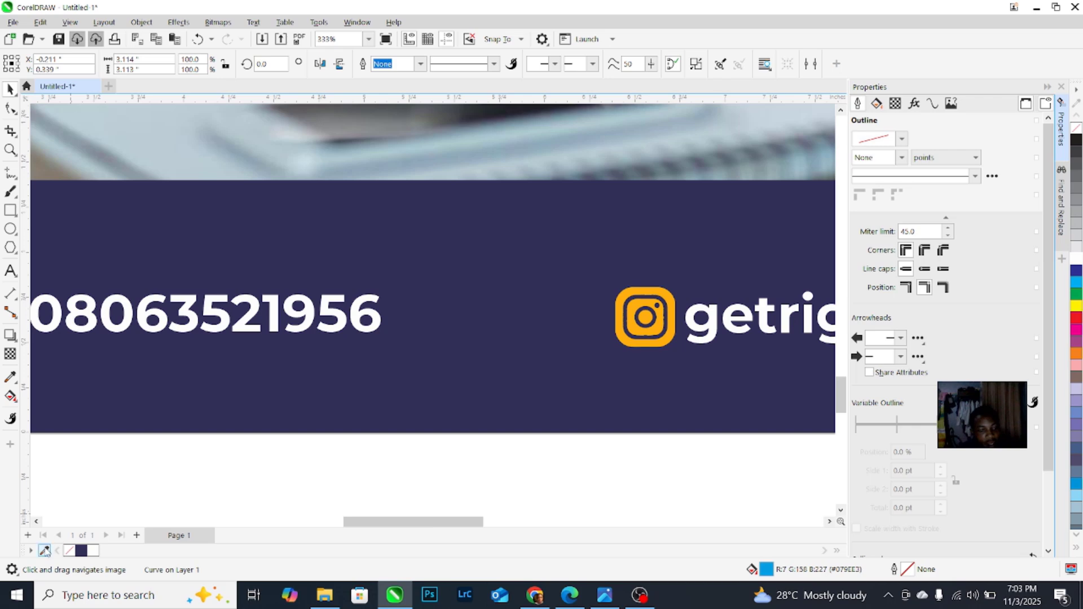
pyautogui.scroll(-4, 632, 346)
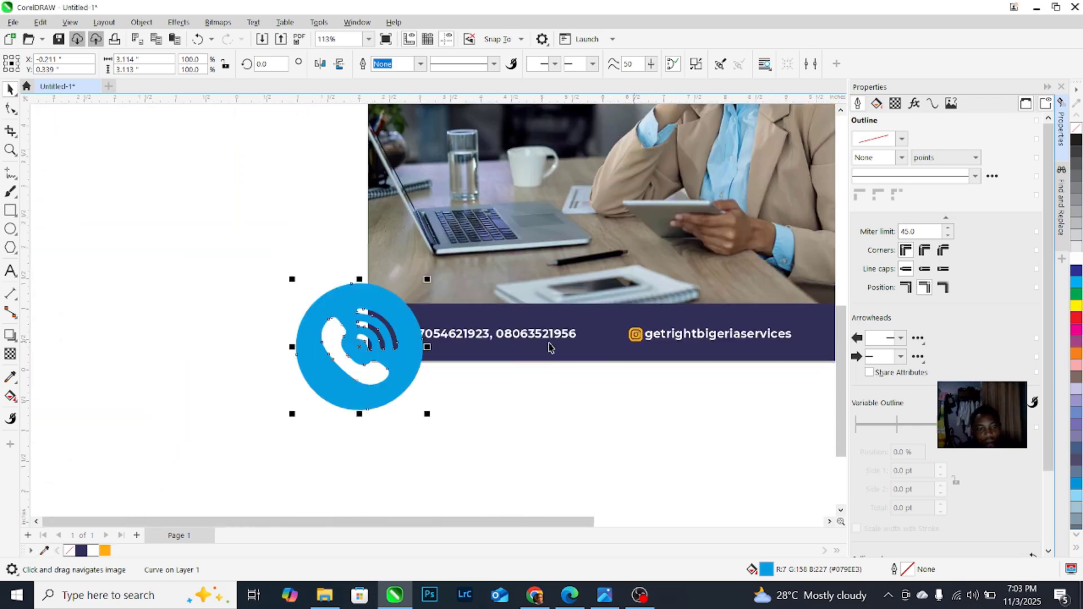
pyautogui.click(106, 550)
pyautogui.scroll(3, 377, 335)
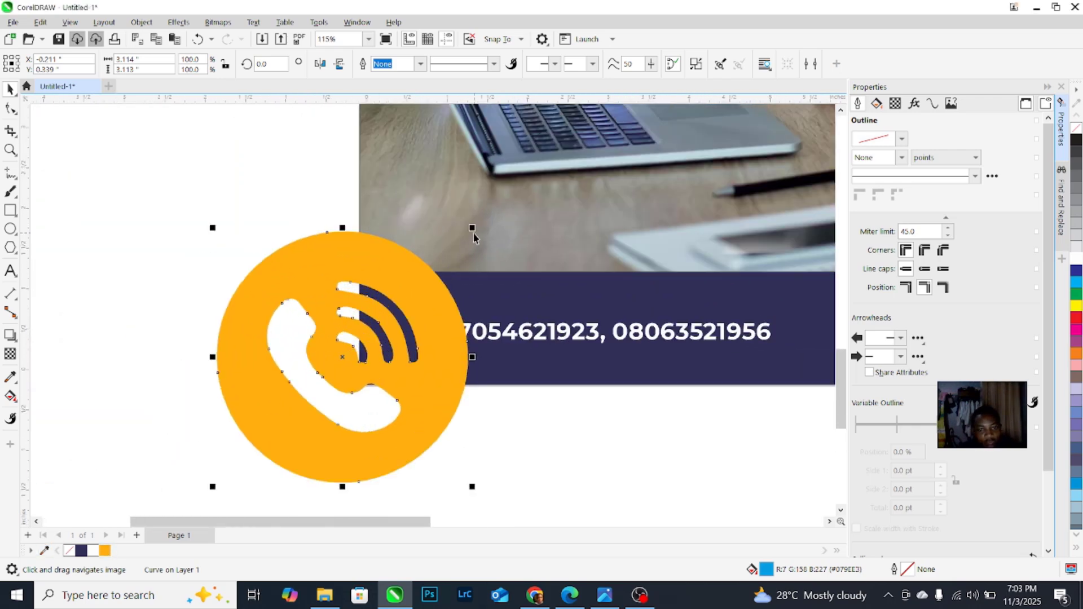
pyautogui.moveTo(452, 245); pyautogui.dragTo(407, 333)
pyautogui.scroll(-2, 347, 308)
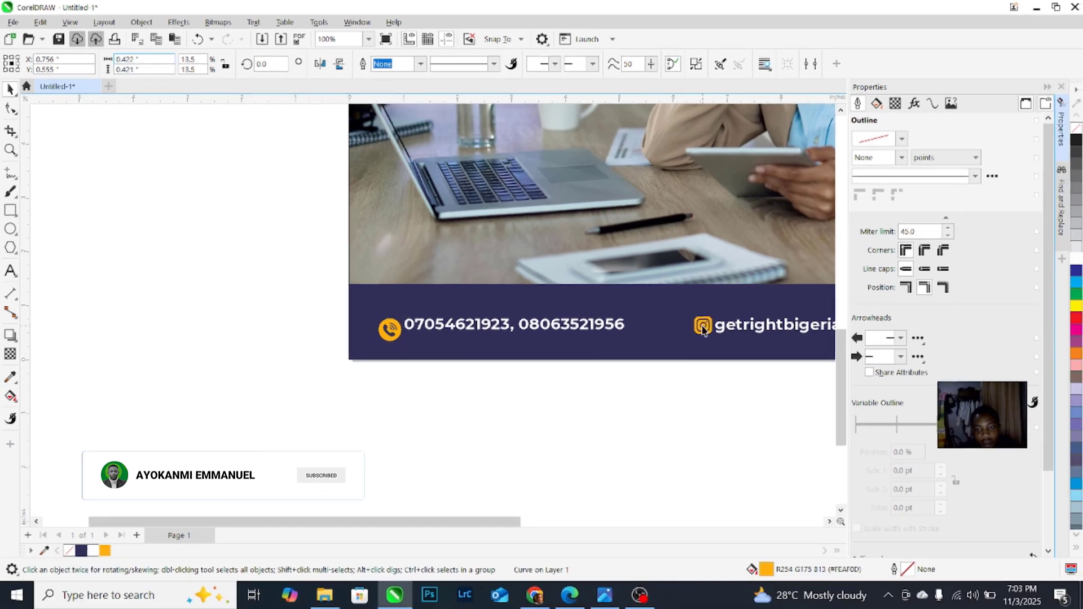
# Step: Set the Instagram logo's width to 0.422 to match the phone icon size
pyautogui.press('Tab')
pyautogui.click(131, 59)
pyautogui.write('0.422')
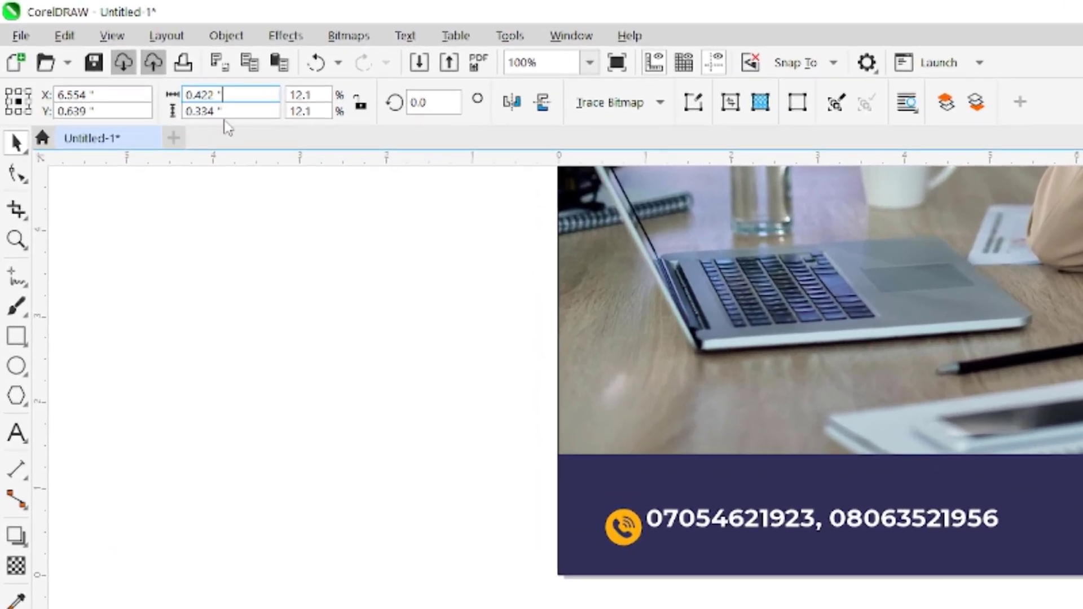
pyautogui.press('Return')
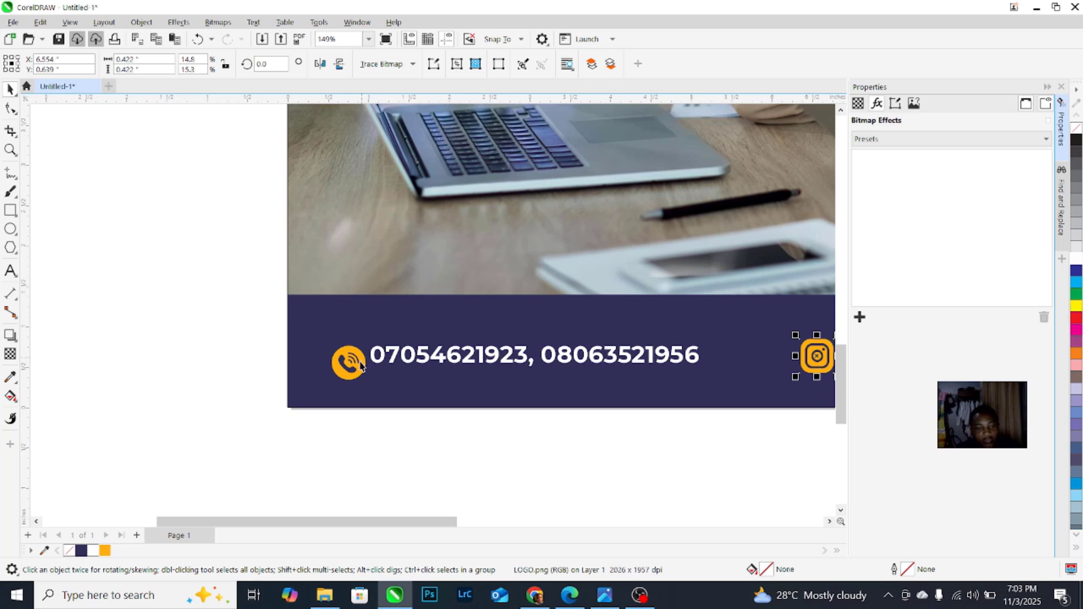
# Step: Centre both footer icons and their texts horizontally and vertically on the navy bar
pyautogui.keyDown('shift'); pyautogui.click(360, 366); pyautogui.keyUp('shift')
pyautogui.scroll(-2, 282, 308)
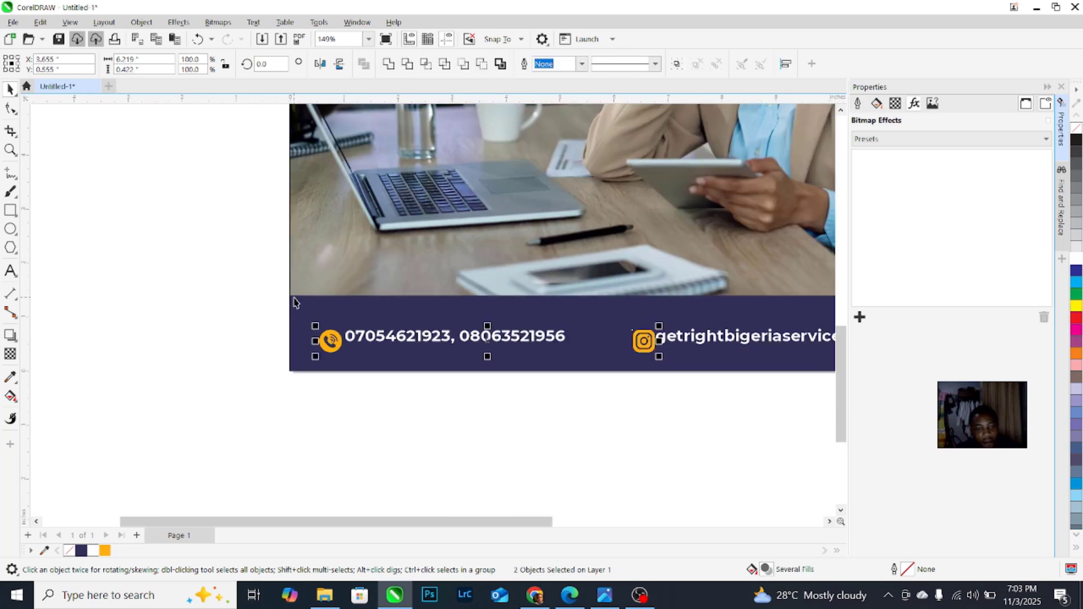
pyautogui.moveTo(791, 403); pyautogui.dragTo(794, 400)
pyautogui.scroll(-1, 542, 404)
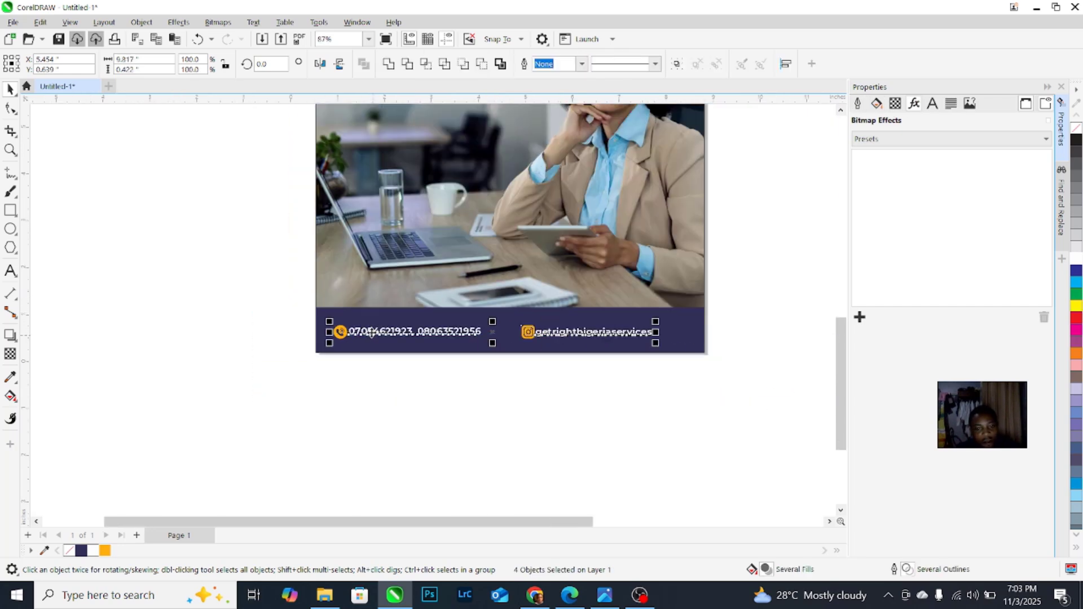
pyautogui.scroll(4, 532, 325)
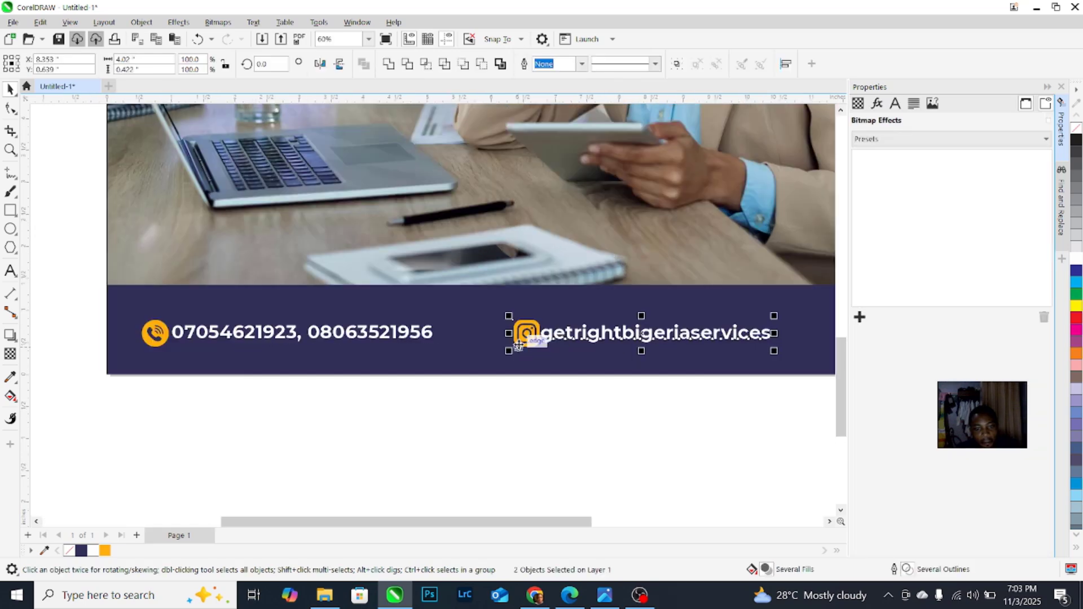
pyautogui.scroll(-3, 467, 323)
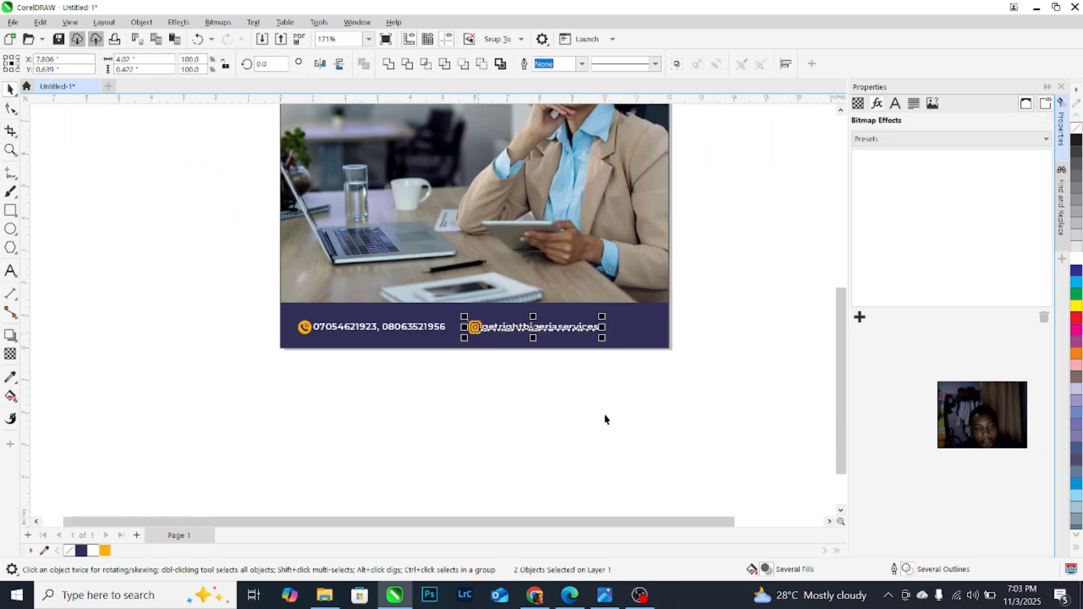
pyautogui.moveTo(659, 399); pyautogui.dragTo(283, 314)
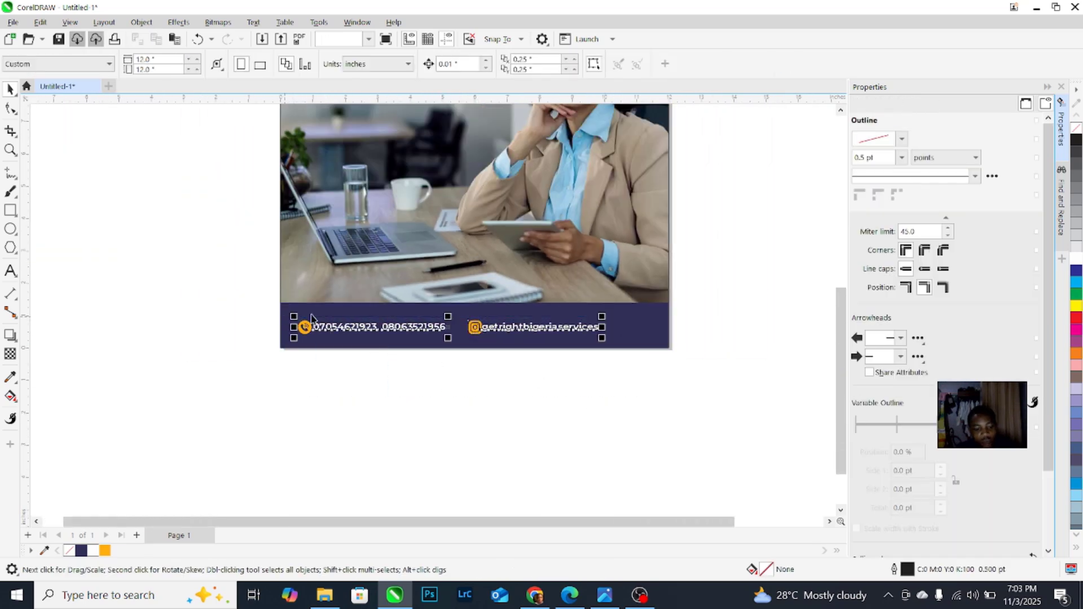
pyautogui.keyDown('shift'); pyautogui.click(637, 333); pyautogui.keyUp('shift')
pyautogui.press('c')
pyautogui.press('e')
# Step: Scale the footer contact details group up slightly, to about 107%
pyautogui.scroll(-2, 508, 350)
pyautogui.click(525, 358)
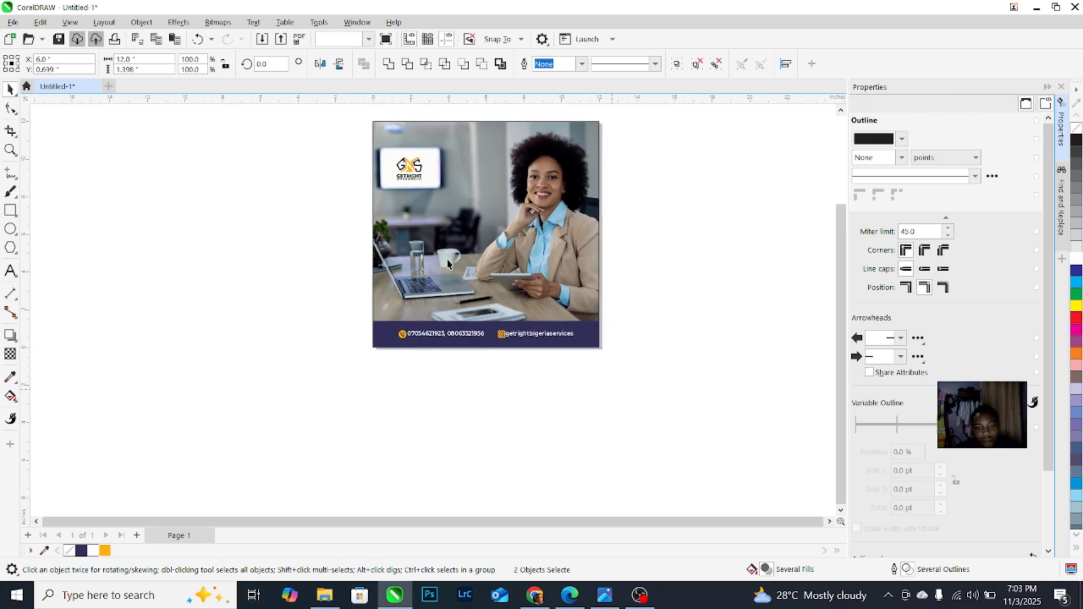
pyautogui.scroll(1, 450, 265)
pyautogui.click(464, 356)
pyautogui.scroll(1, 567, 350)
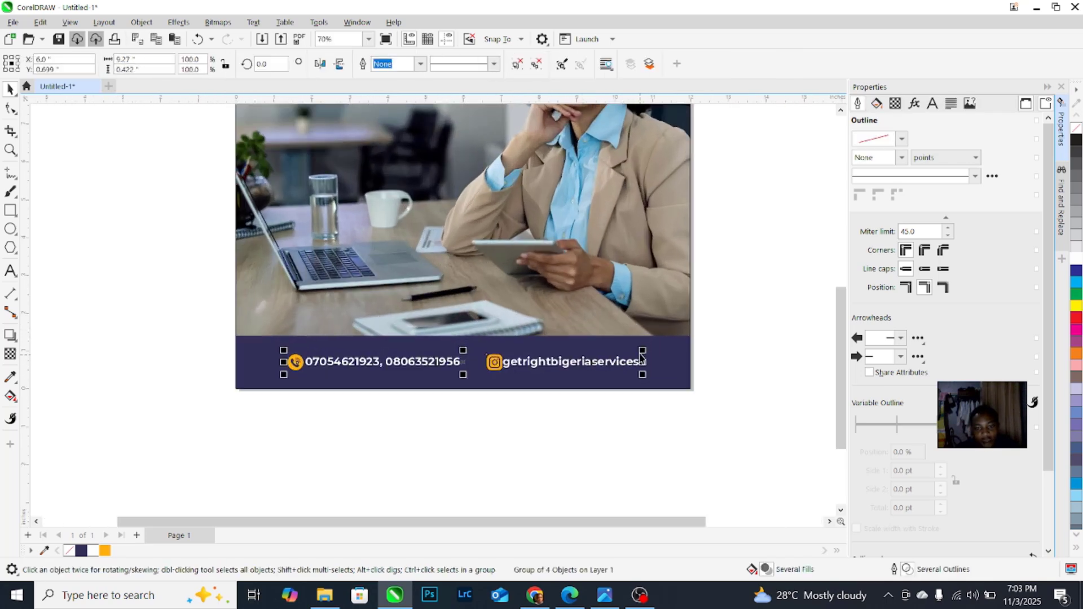
pyautogui.moveTo(643, 351); pyautogui.dragTo(658, 341)
pyautogui.scroll(-2, 511, 323)
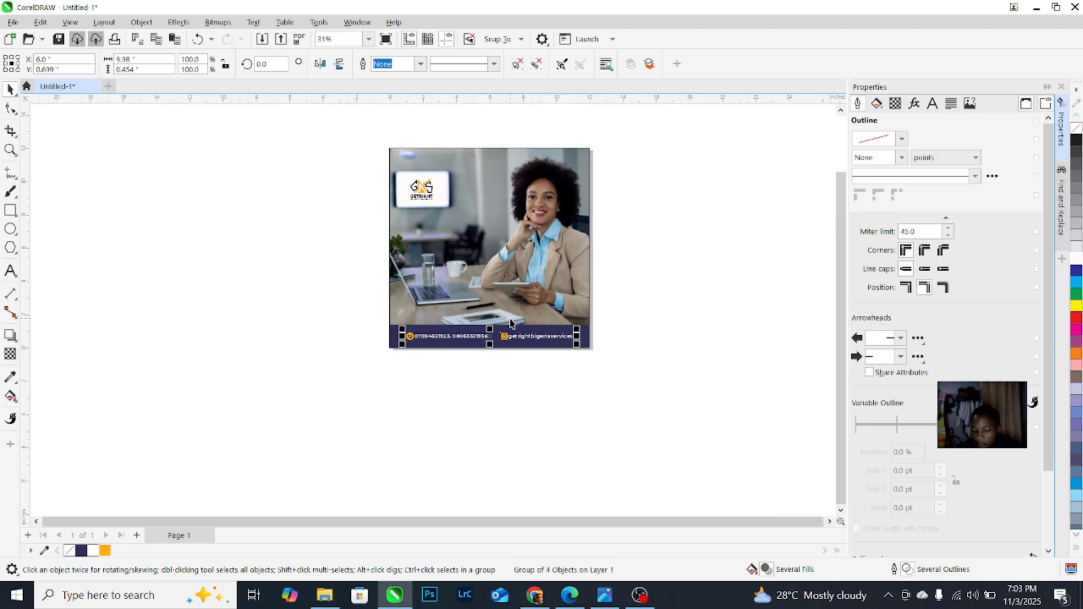
# Step: Type 'It's' to the left of the page and scale it up to about 117 pt
pyautogui.click(646, 271)
pyautogui.scroll(1, 444, 232)
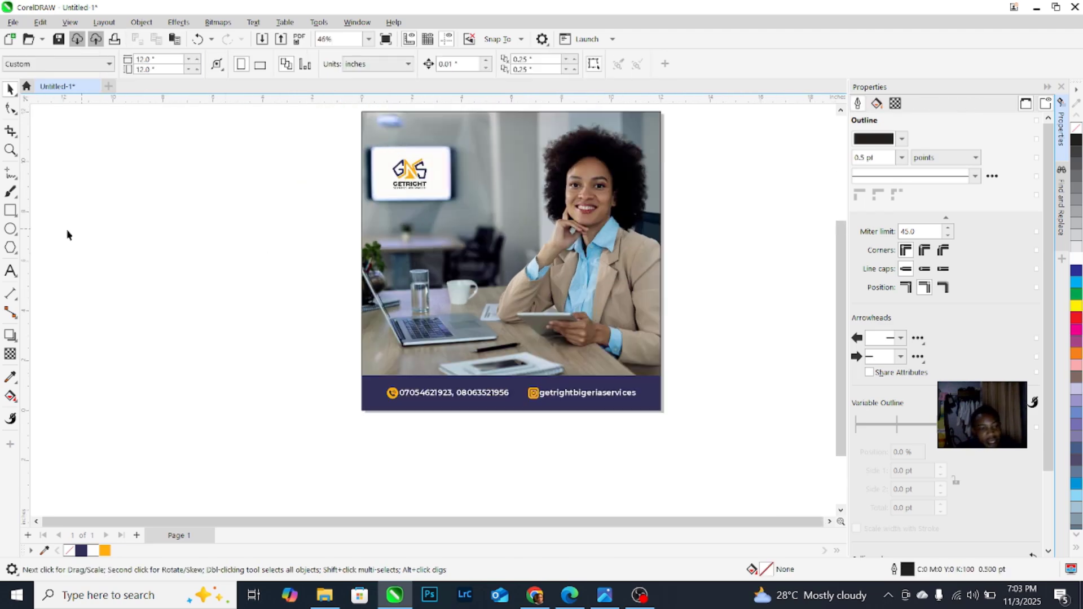
pyautogui.click(11, 272)
pyautogui.click(185, 273)
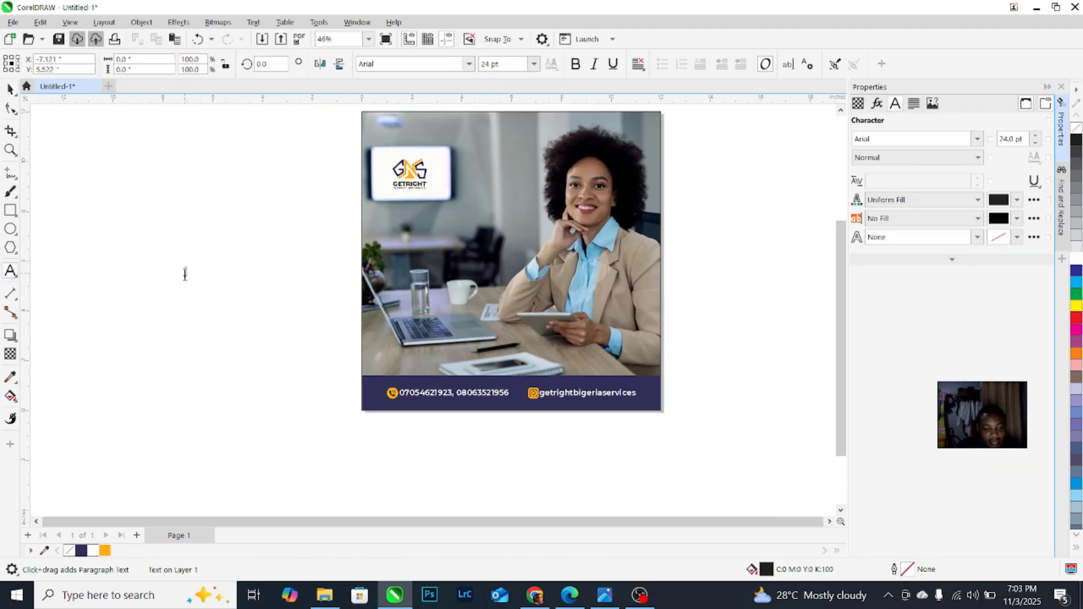
pyautogui.press('Escape')
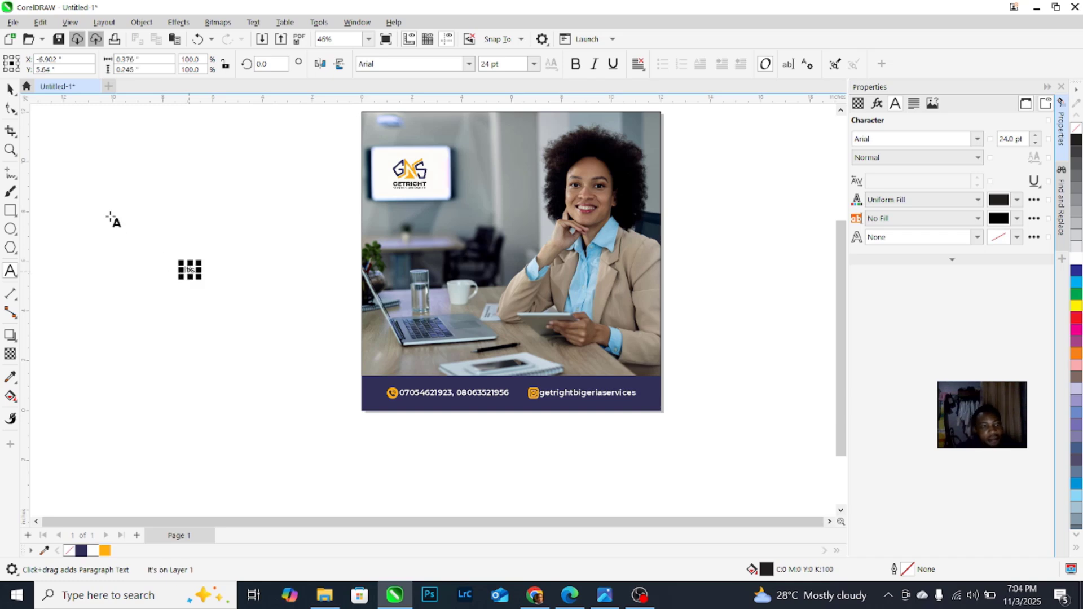
pyautogui.click(10, 88)
pyautogui.scroll(1, 265, 265)
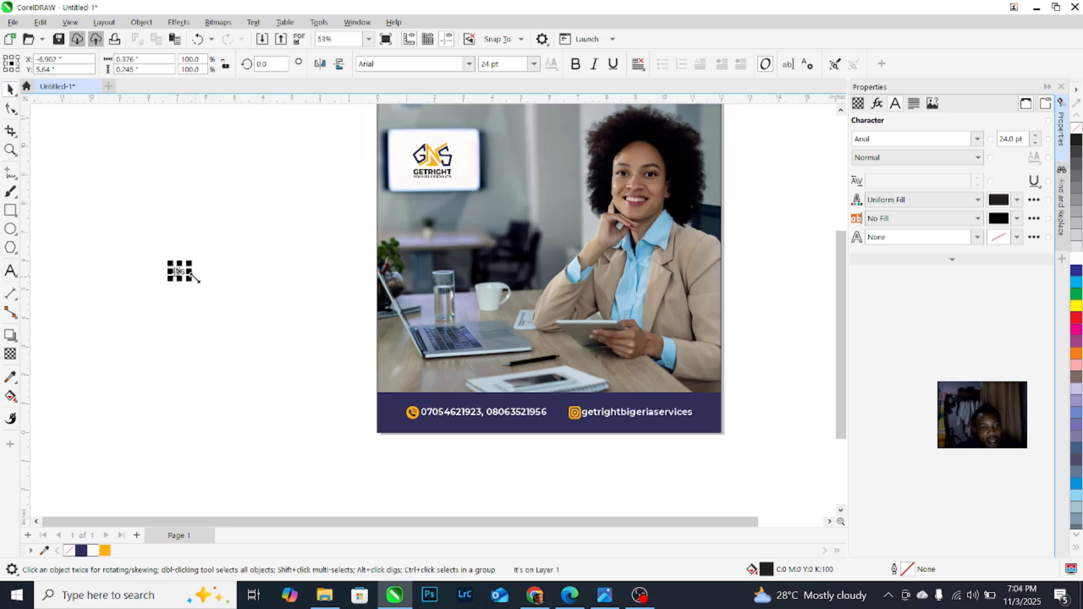
pyautogui.moveTo(214, 292); pyautogui.dragTo(236, 304)
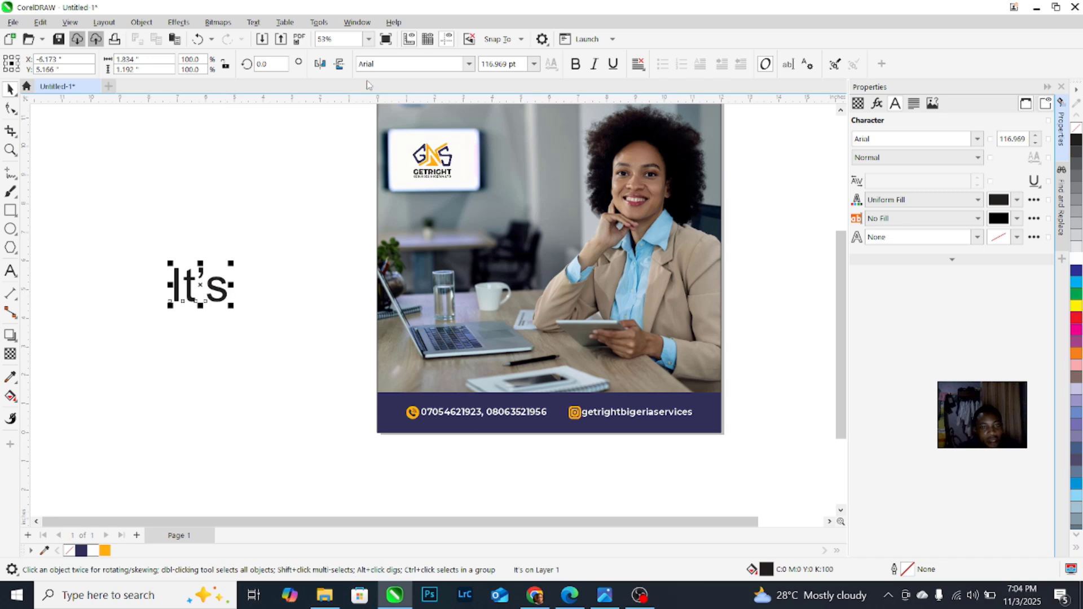
# Step: Apply the Taken by Vultures Alternates script font to 'It's', move it up, and start new text below
pyautogui.click(392, 64)
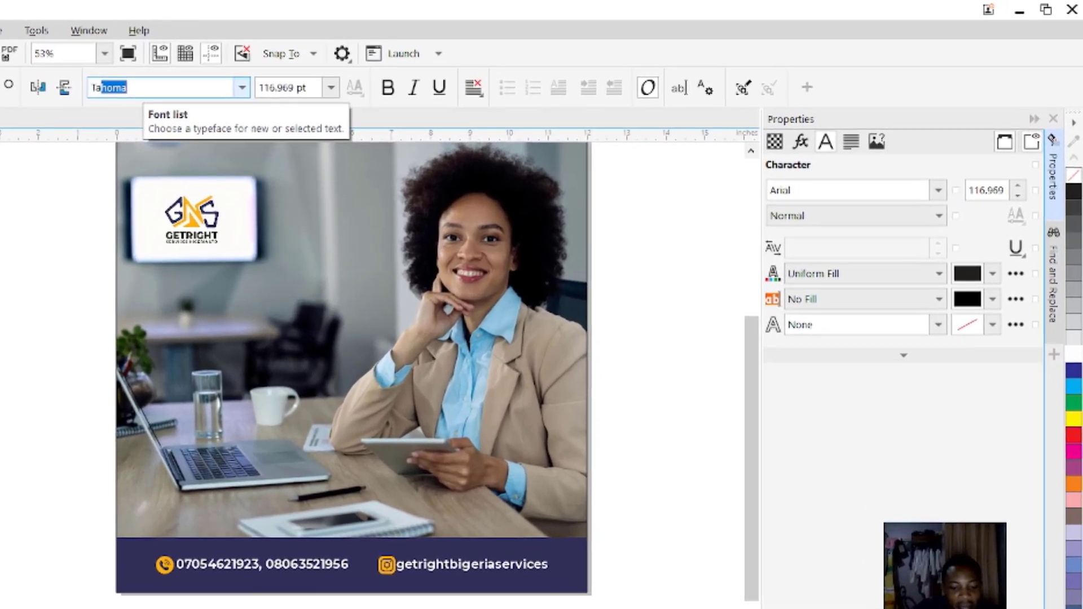
pyautogui.write('Taken by Vultures Alternates De')
pyautogui.press('Return')
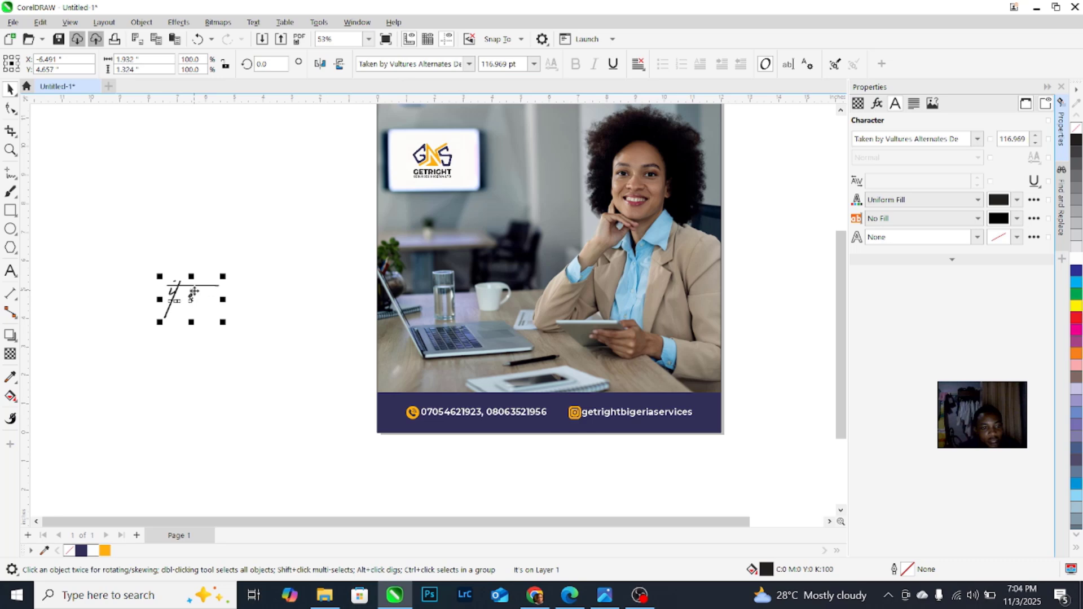
pyautogui.moveTo(193, 291); pyautogui.dragTo(243, 223)
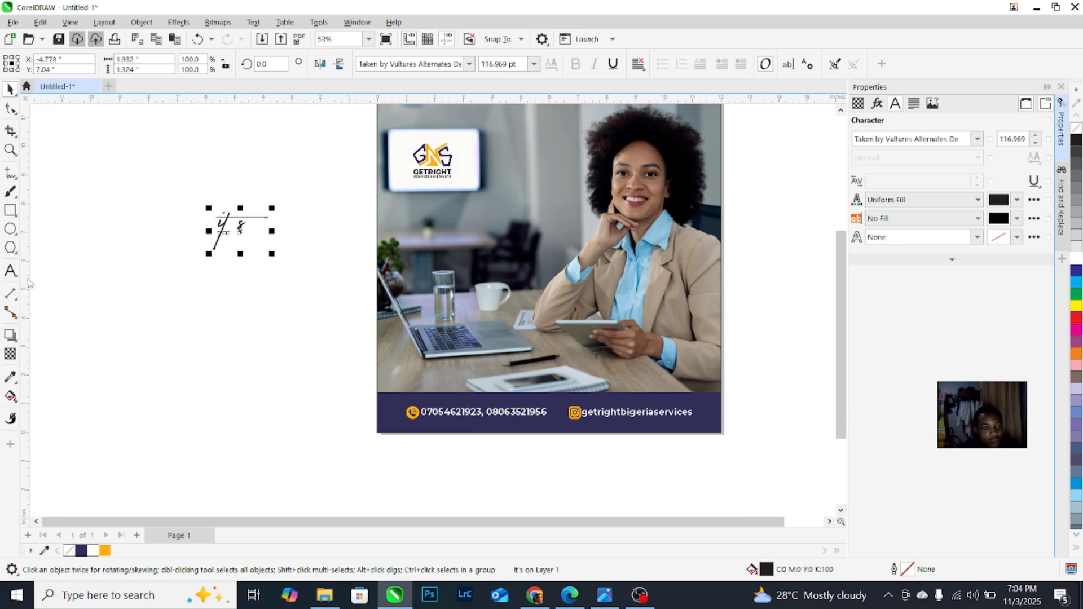
pyautogui.click(11, 271)
pyautogui.click(218, 323)
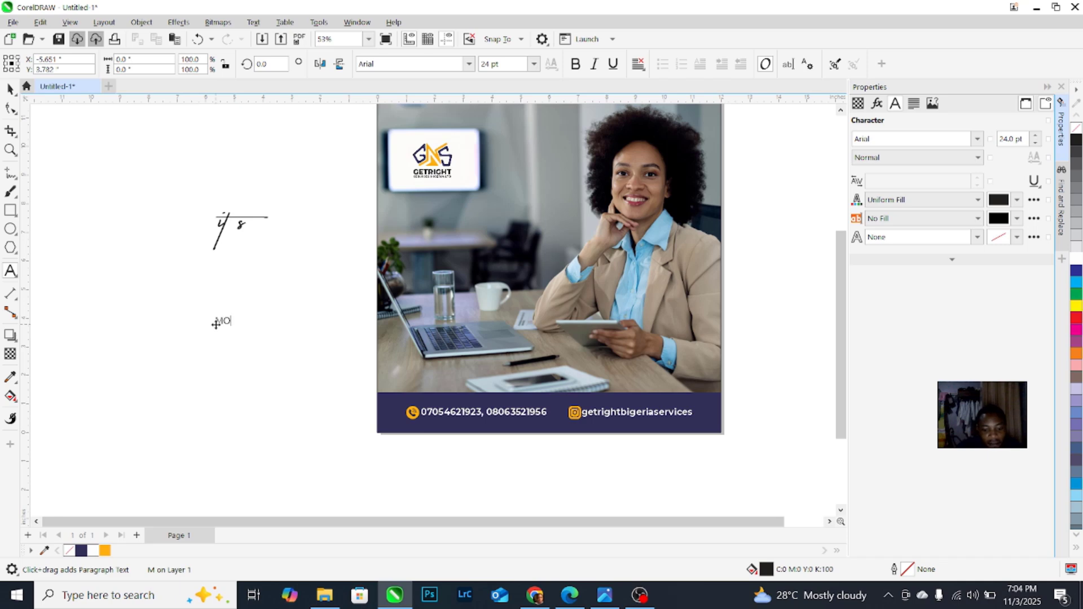
# Step: Set MON DAY in Trajan, scale it to about 110 pt, and place it under 'It's'
pyautogui.click(10, 89)
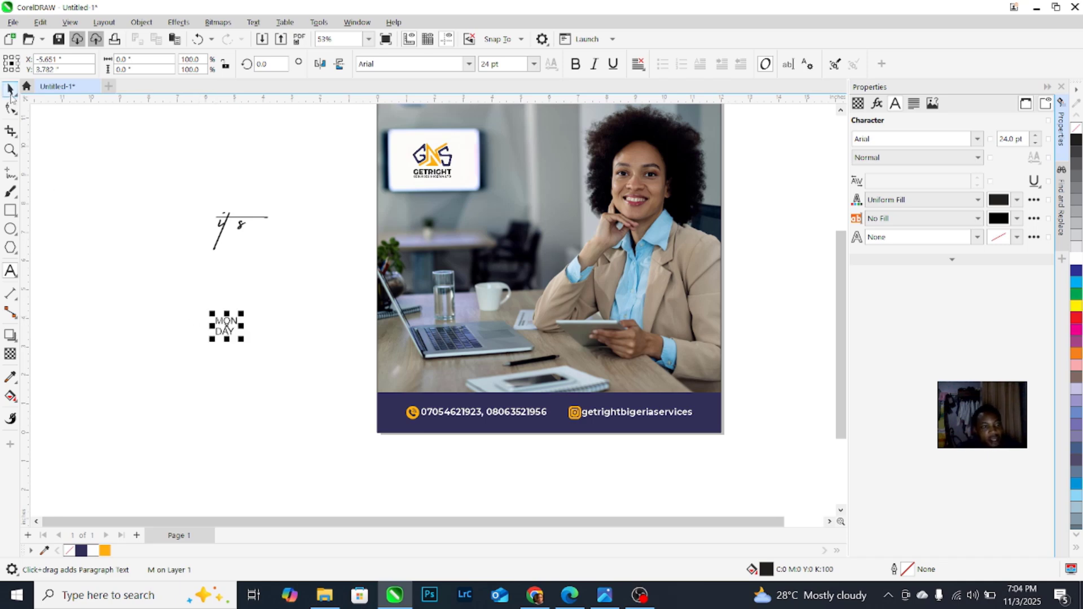
pyautogui.click(386, 64)
pyautogui.write('Trajan')
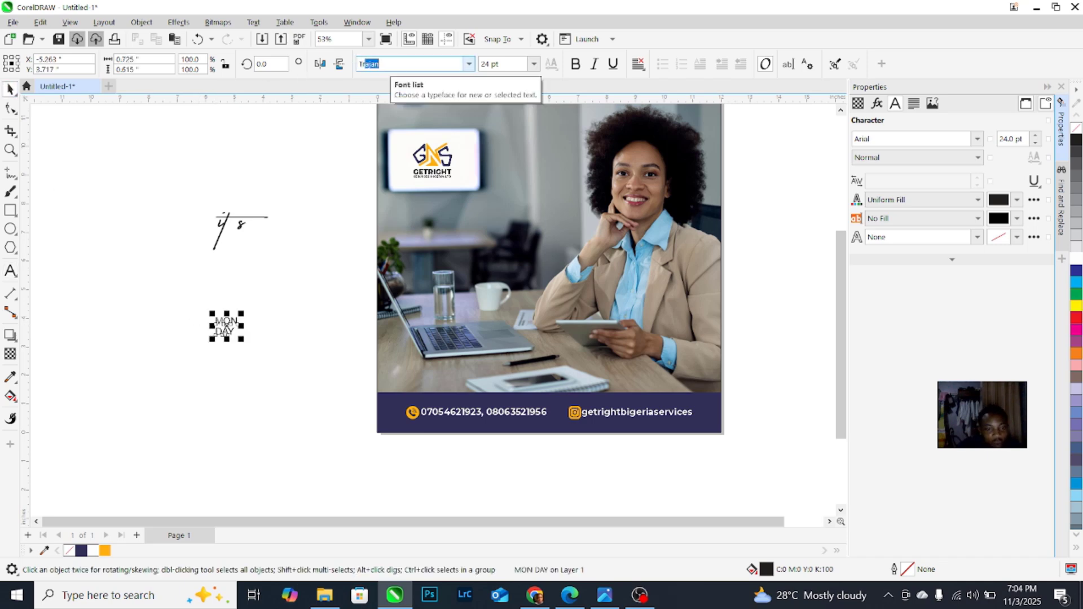
pyautogui.press('Return')
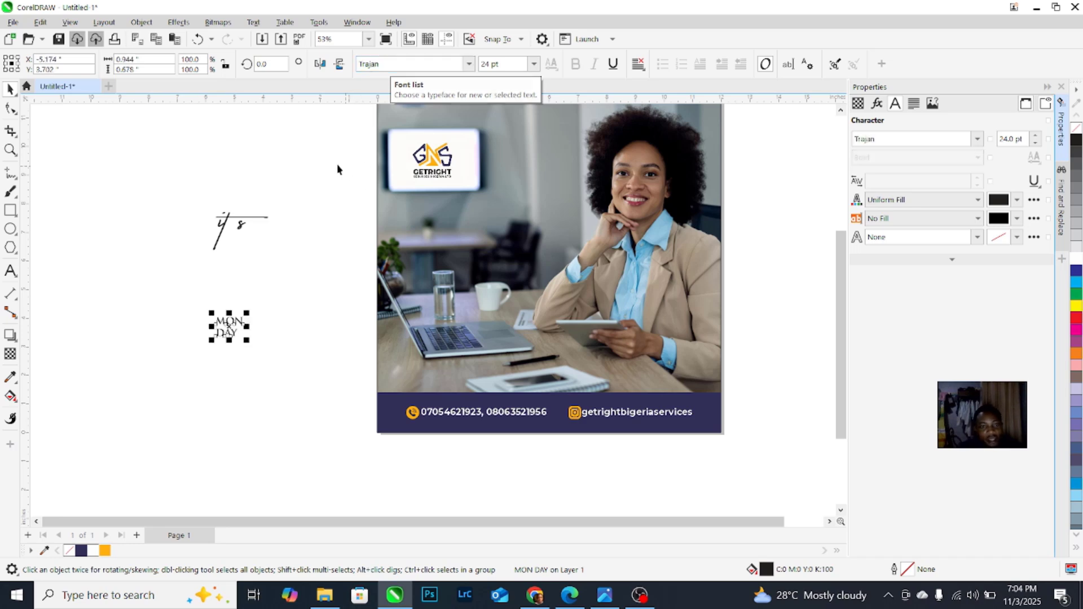
pyautogui.moveTo(264, 351); pyautogui.dragTo(344, 429)
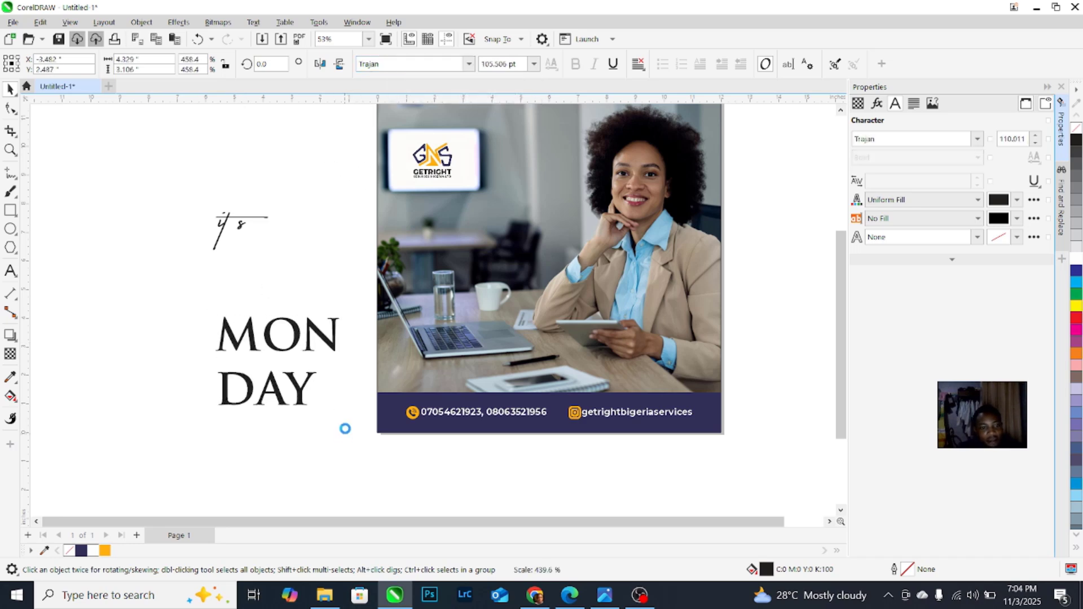
pyautogui.moveTo(314, 328); pyautogui.dragTo(281, 274)
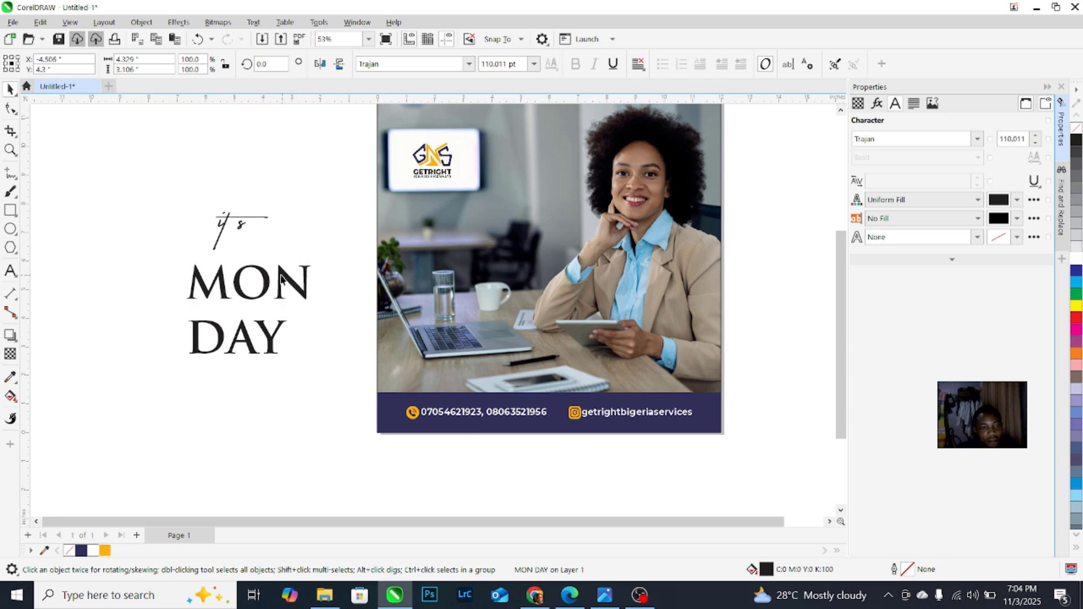
# Step: Tighten MON DAY's line spacing, enlarge it to about 132 pt, and lower 'It's' onto MON
pyautogui.press('F10')
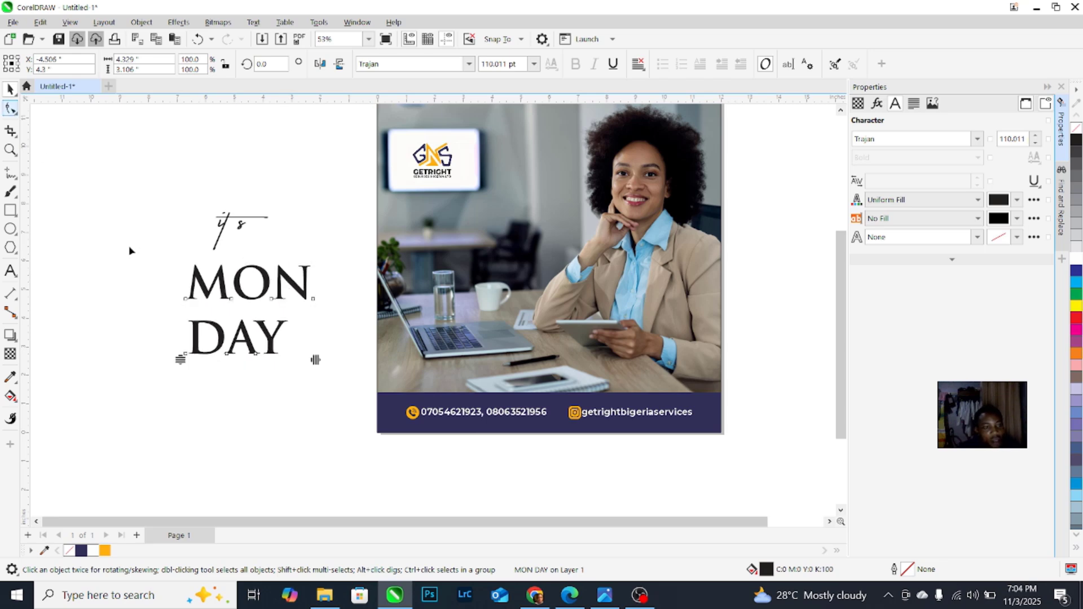
pyautogui.scroll(1, 186, 350)
pyautogui.moveTo(176, 361); pyautogui.dragTo(178, 343)
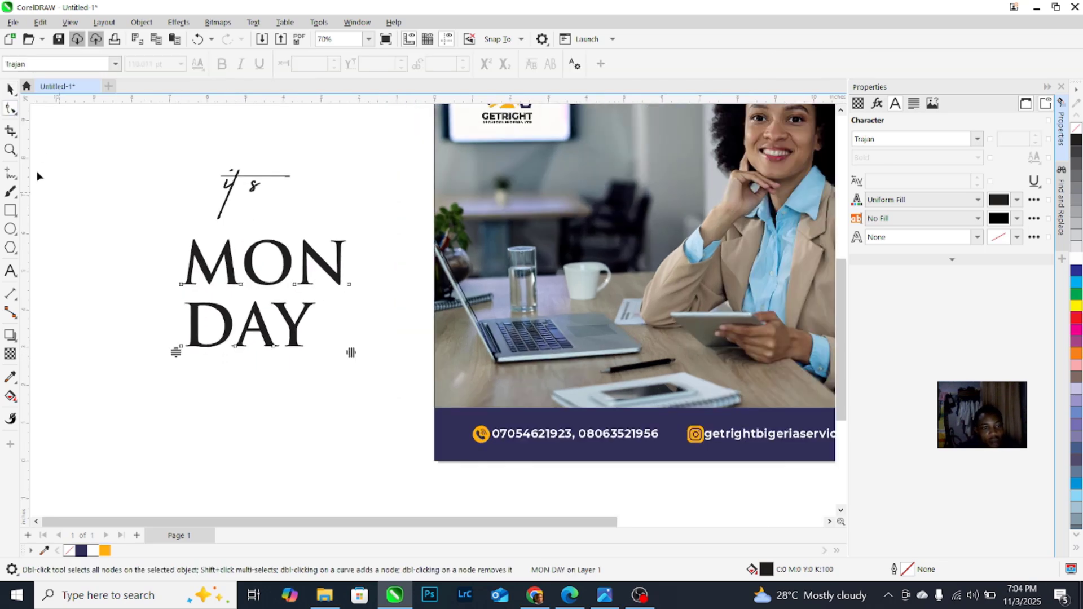
pyautogui.click(10, 88)
pyautogui.scroll(-1, 328, 314)
pyautogui.moveTo(344, 339); pyautogui.dragTo(362, 353)
pyautogui.moveTo(343, 286); pyautogui.dragTo(335, 280)
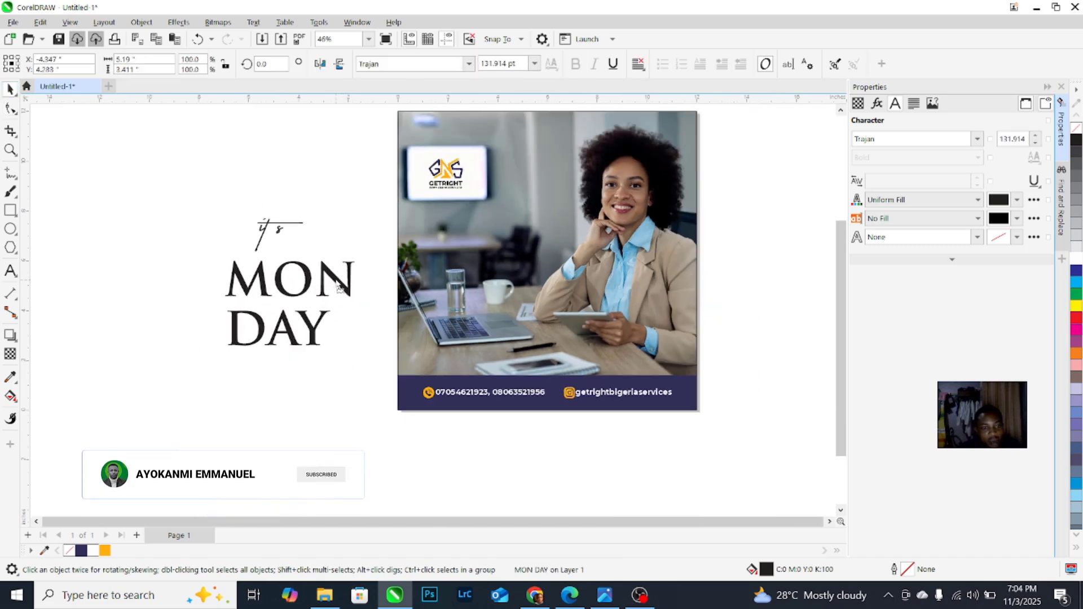
pyautogui.click(264, 234)
pyautogui.moveTo(265, 234); pyautogui.dragTo(258, 253)
# Step: Search Google Images for 'golden background'
pyautogui.click(535, 596)
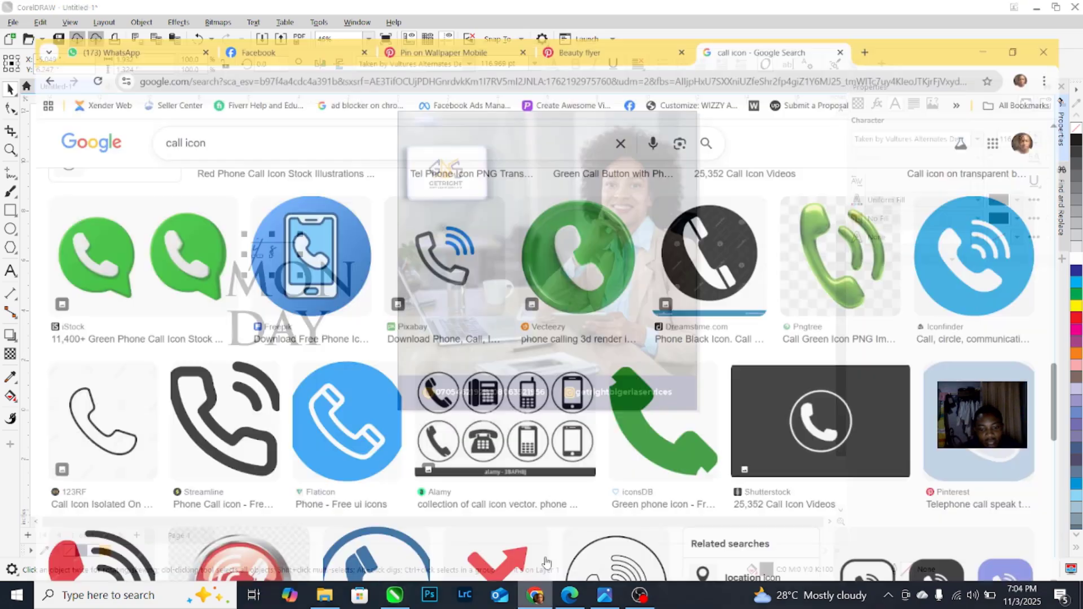
pyautogui.click(656, 47)
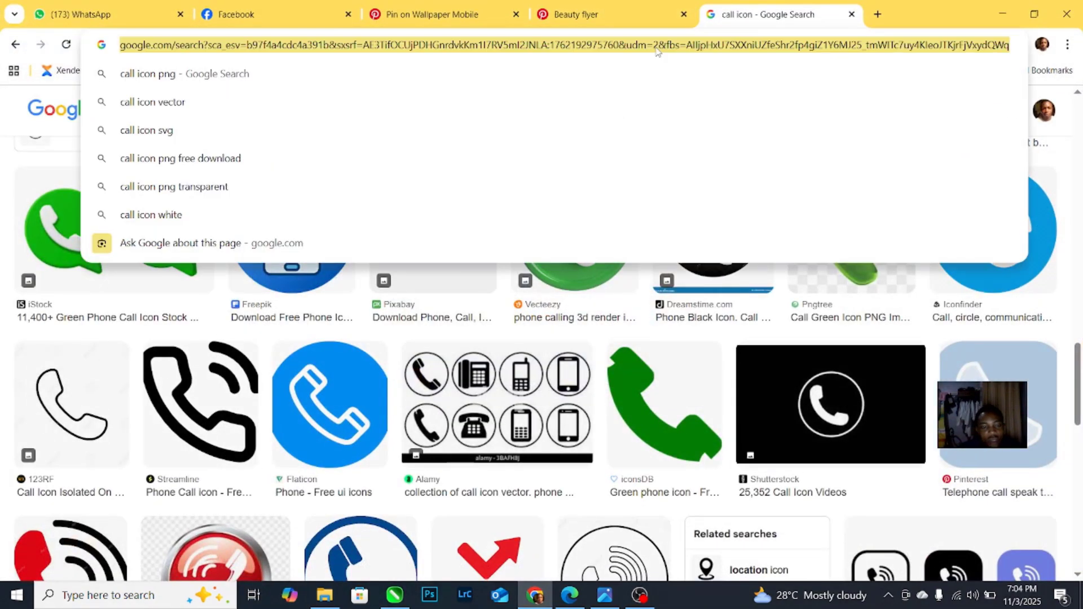
pyautogui.write('gold')
pyautogui.press('Return')
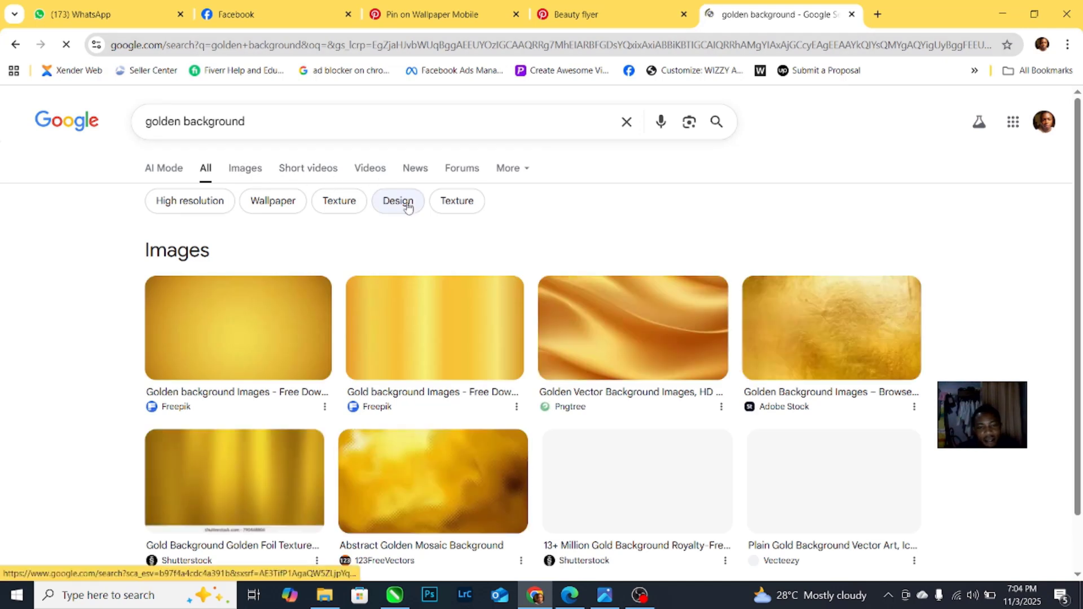
pyautogui.click(245, 167)
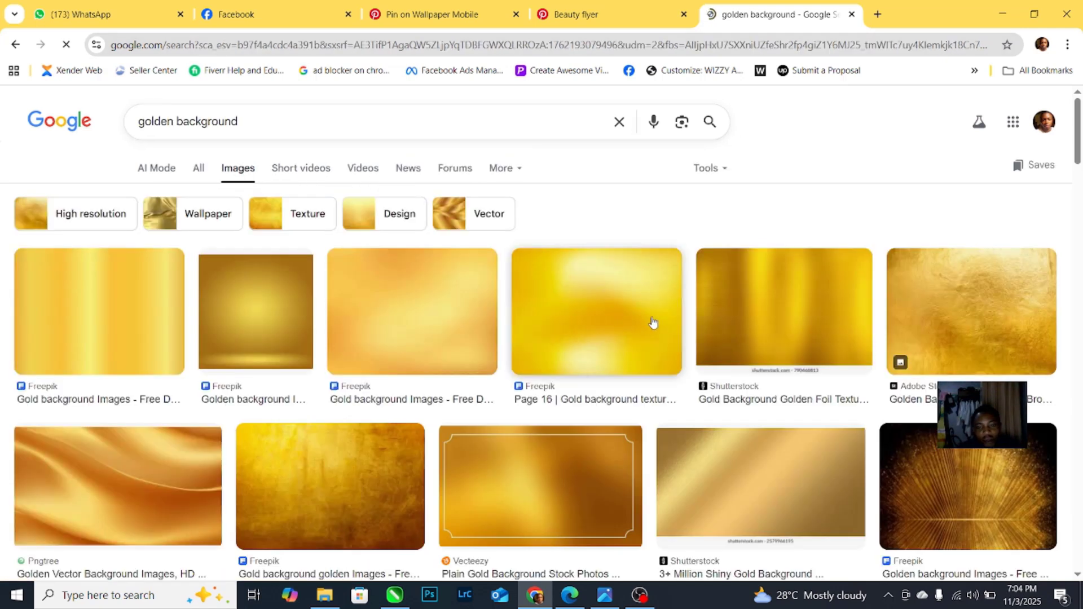
# Step: Preview a soft gold gradient image and copy it to the clipboard
pyautogui.rightClick(599, 316)
pyautogui.click(558, 322)
pyautogui.click(558, 322)
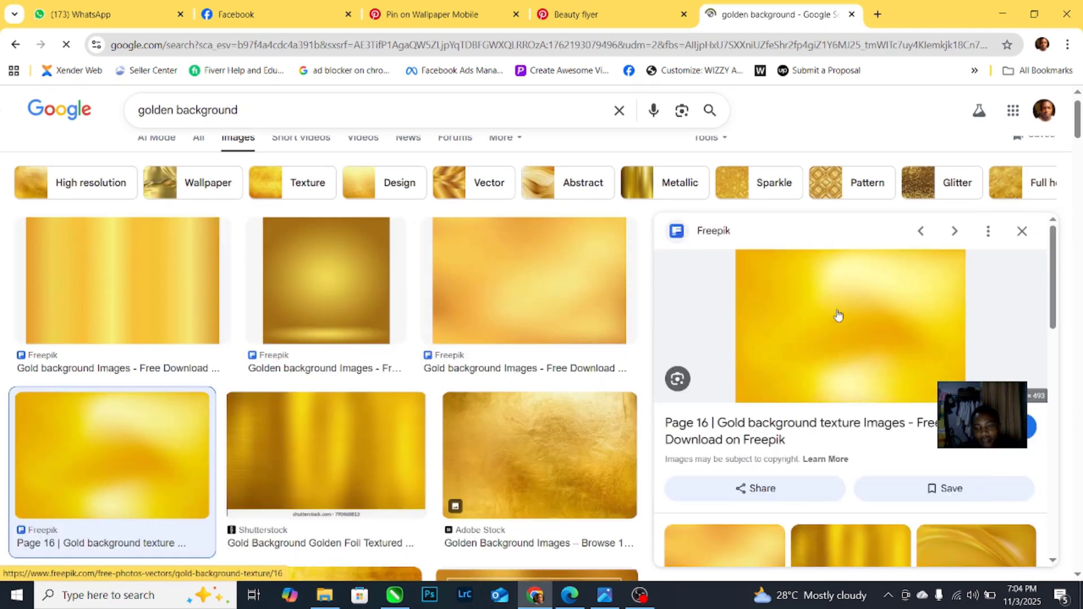
pyautogui.scroll(-3, 838, 314)
pyautogui.scroll(3, 823, 316)
pyautogui.rightClick(821, 313)
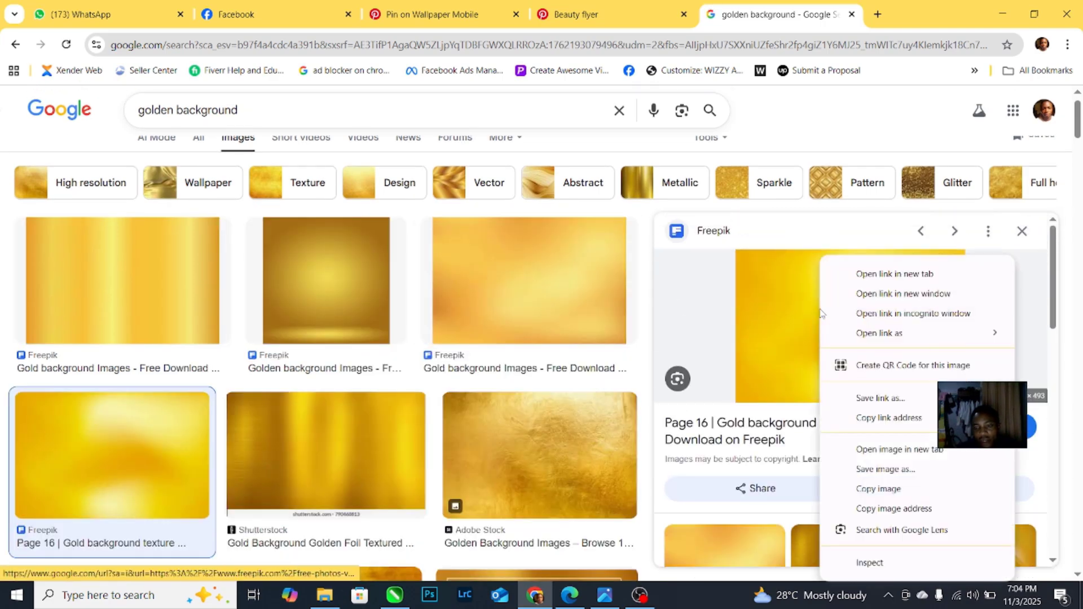
pyautogui.rightClick(783, 316)
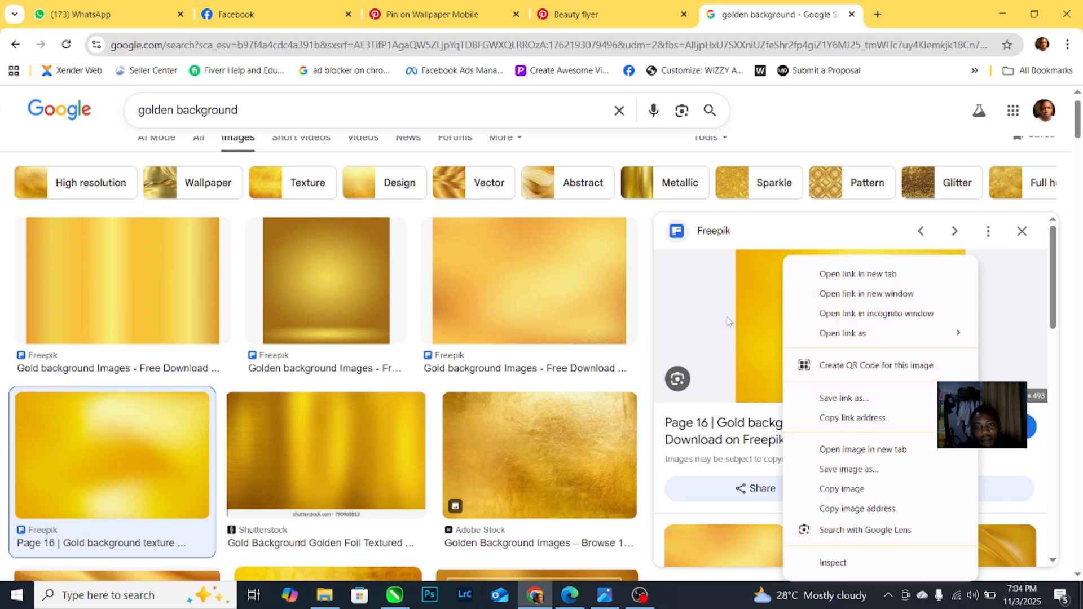
pyautogui.rightClick(784, 316)
pyautogui.click(842, 489)
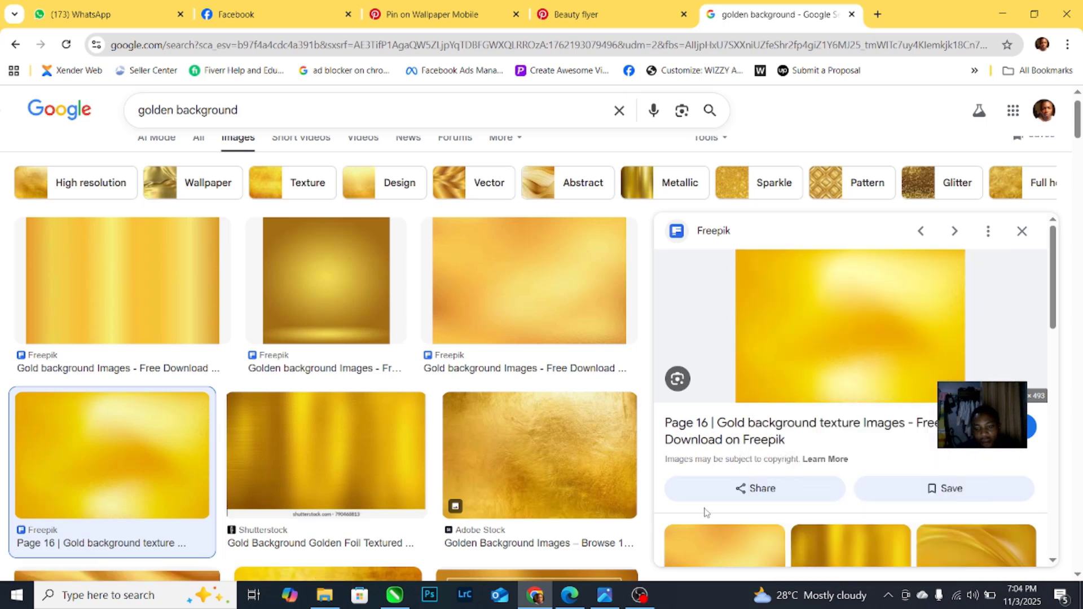
pyautogui.click(541, 603)
# Step: Paste the gold image, shrink it to about two-thirds, and undo a PowerClip into the whole headline
pyautogui.hotkey('ctrl', 'v')
pyautogui.moveTo(507, 259); pyautogui.dragTo(101, 300)
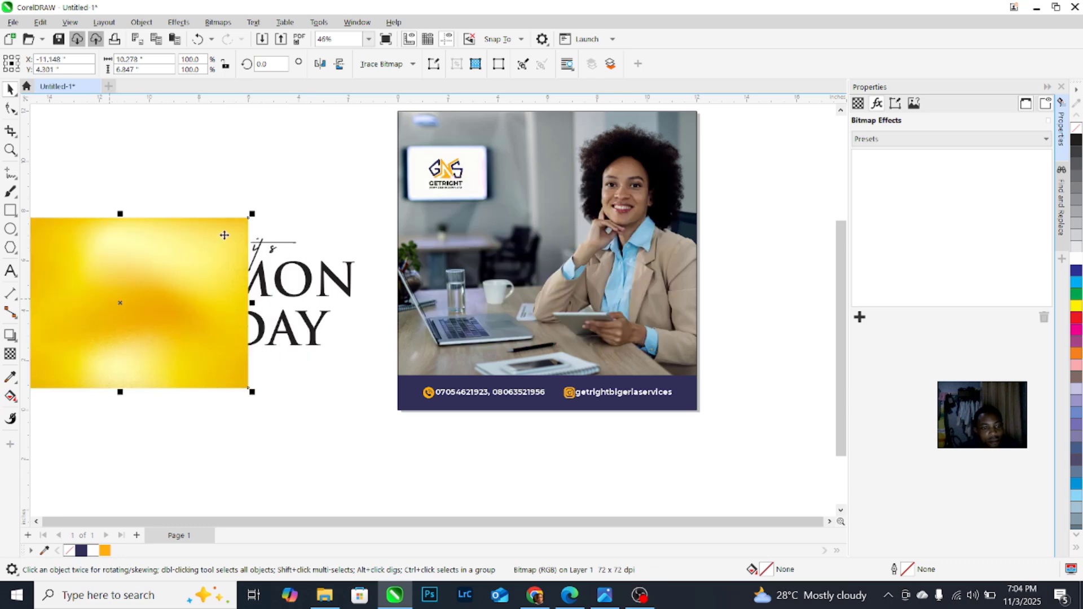
pyautogui.moveTo(252, 214); pyautogui.dragTo(144, 287)
pyautogui.moveTo(133, 327); pyautogui.dragTo(143, 341)
pyautogui.rightClick(144, 341)
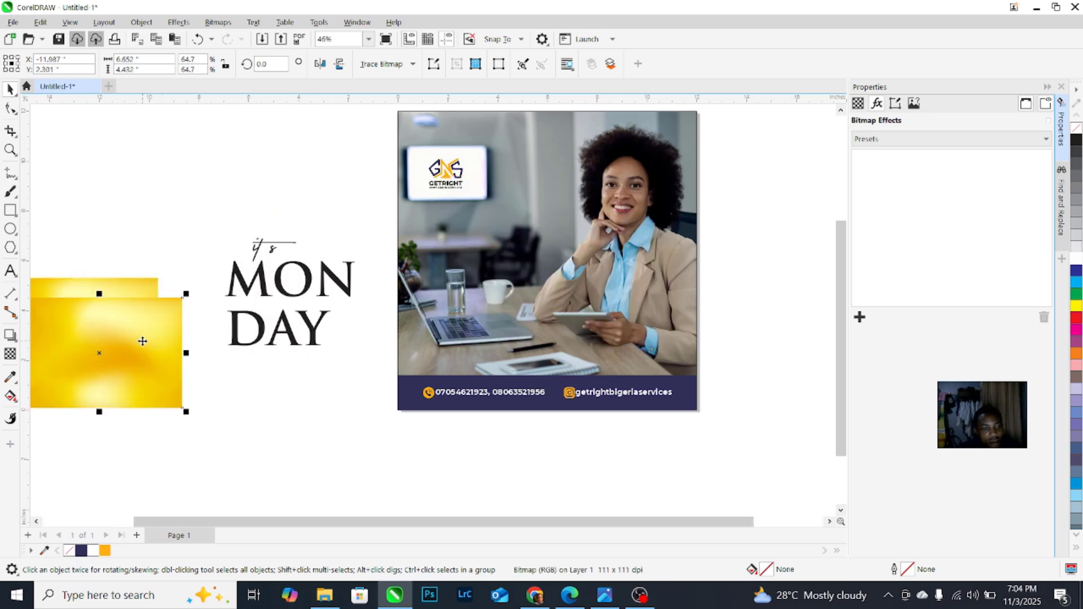
pyautogui.rightClick(144, 341)
pyautogui.click(199, 386)
pyautogui.click(251, 345)
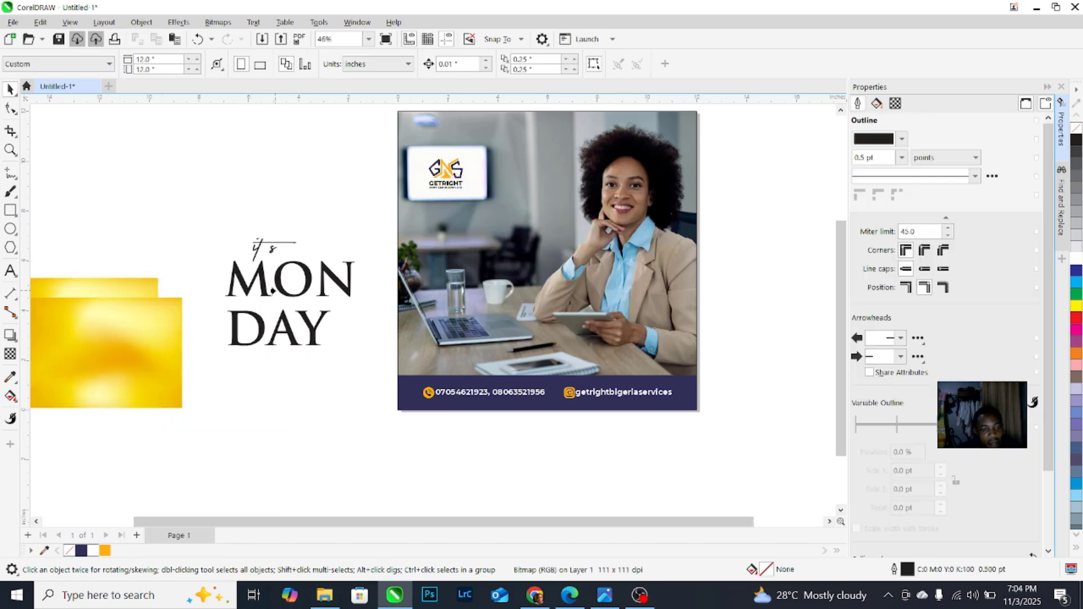
pyautogui.click(277, 287)
pyautogui.hotkey('ctrl', 'z')
# Step: Break MON DAY apart and PowerClip the gold image inside DAY
pyautogui.click(307, 323)
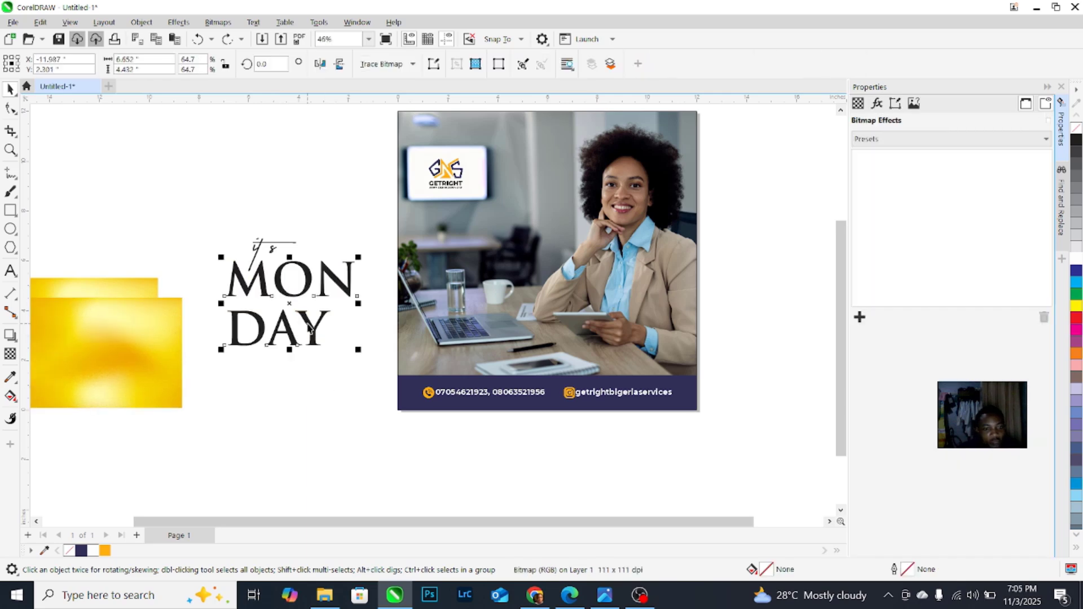
pyautogui.hotkey('ctrl', 'k')
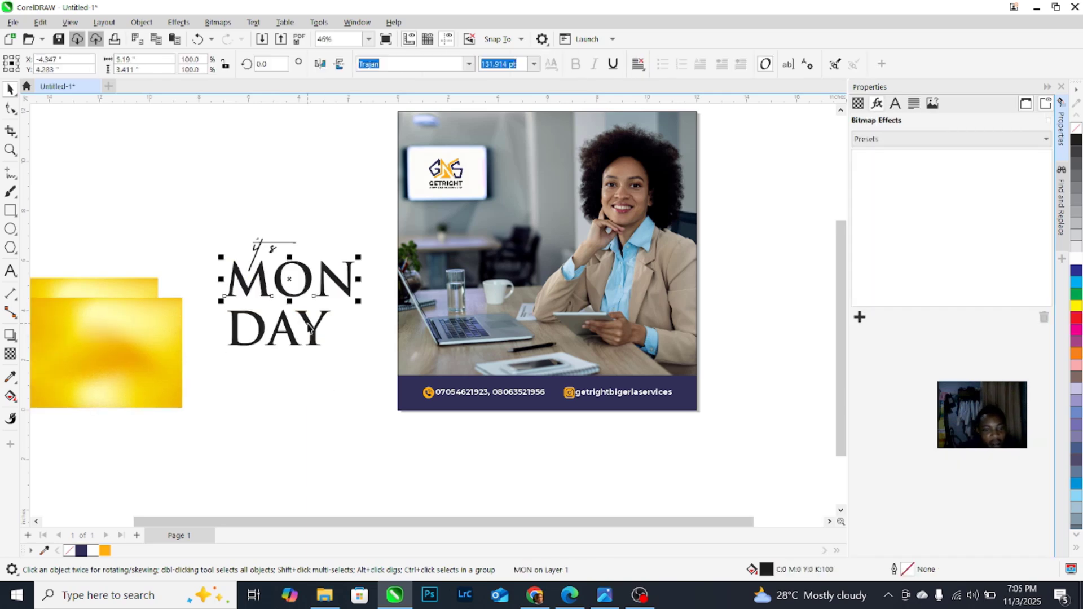
pyautogui.click(135, 339)
pyautogui.rightClick(136, 338)
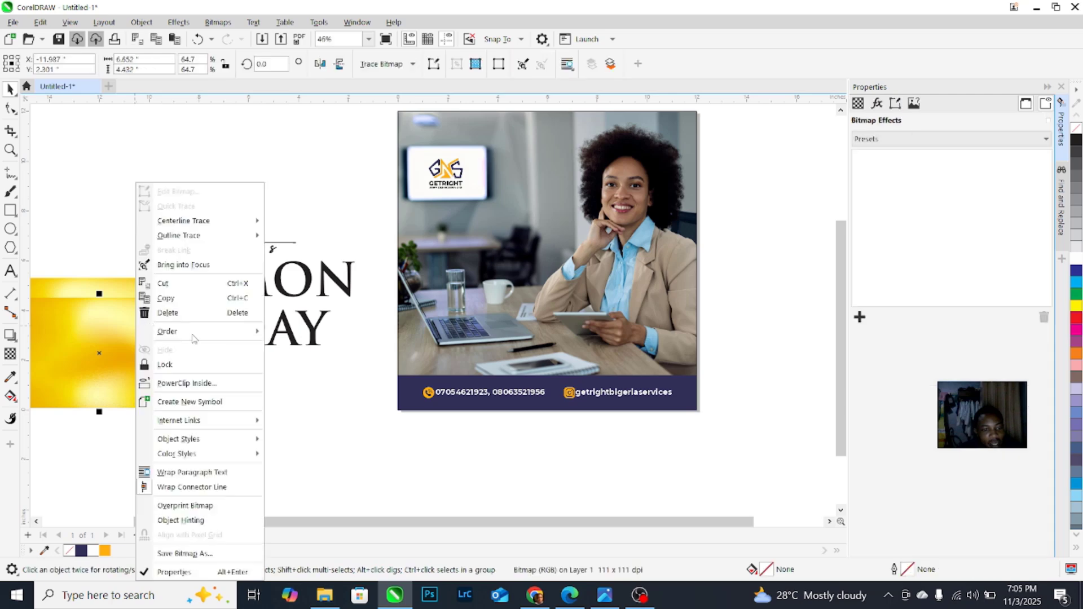
pyautogui.click(195, 384)
pyautogui.click(279, 327)
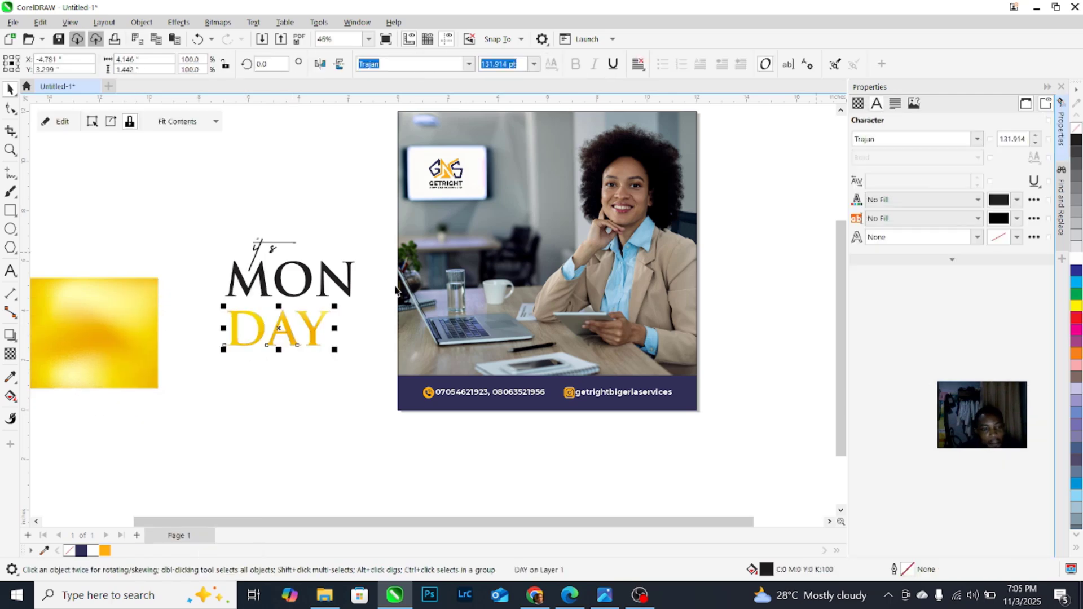
# Step: PowerClip a copy of the gold image inside MON and shrink its contents to fit
pyautogui.click(92, 324)
pyautogui.moveTo(92, 324); pyautogui.dragTo(124, 370)
pyautogui.rightClick(124, 370)
pyautogui.rightClick(125, 370)
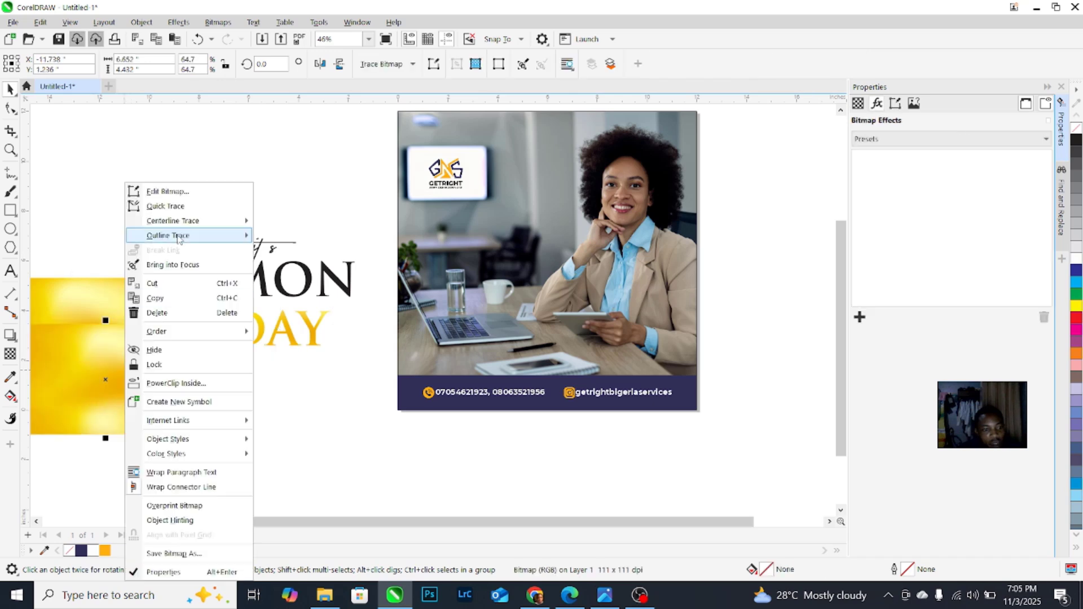
pyautogui.click(176, 383)
pyautogui.click(289, 280)
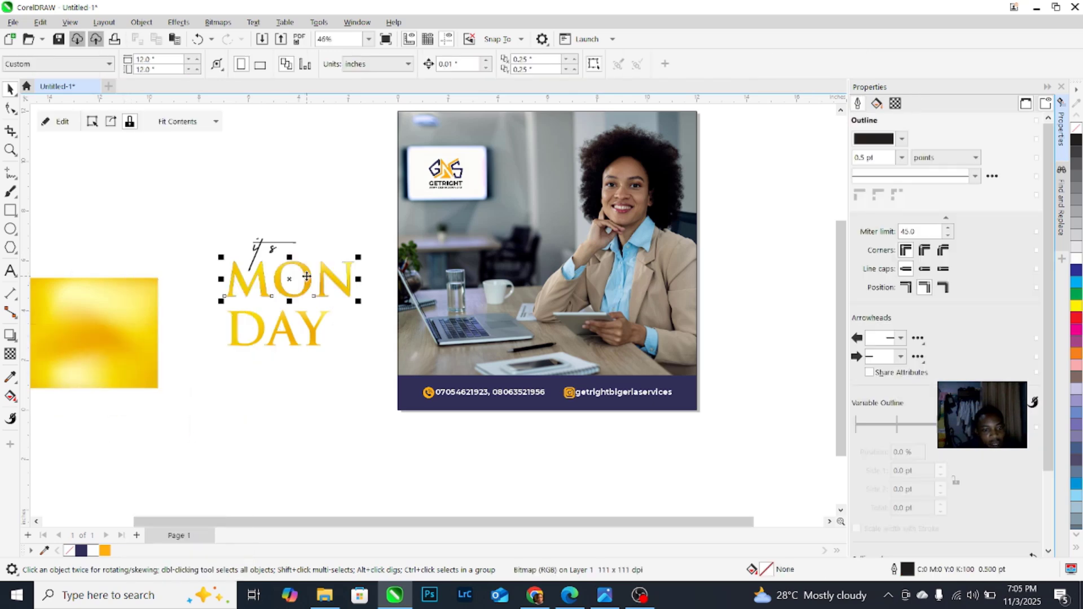
pyautogui.click(58, 122)
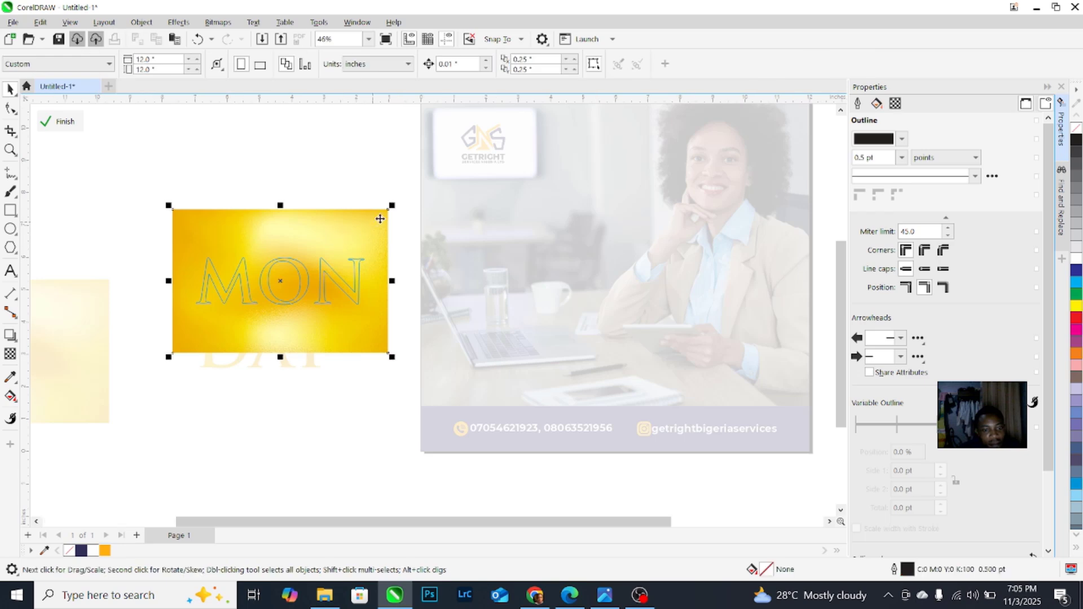
pyautogui.moveTo(391, 203); pyautogui.dragTo(354, 219)
pyautogui.scroll(1, 355, 246)
pyautogui.scroll(1, 356, 246)
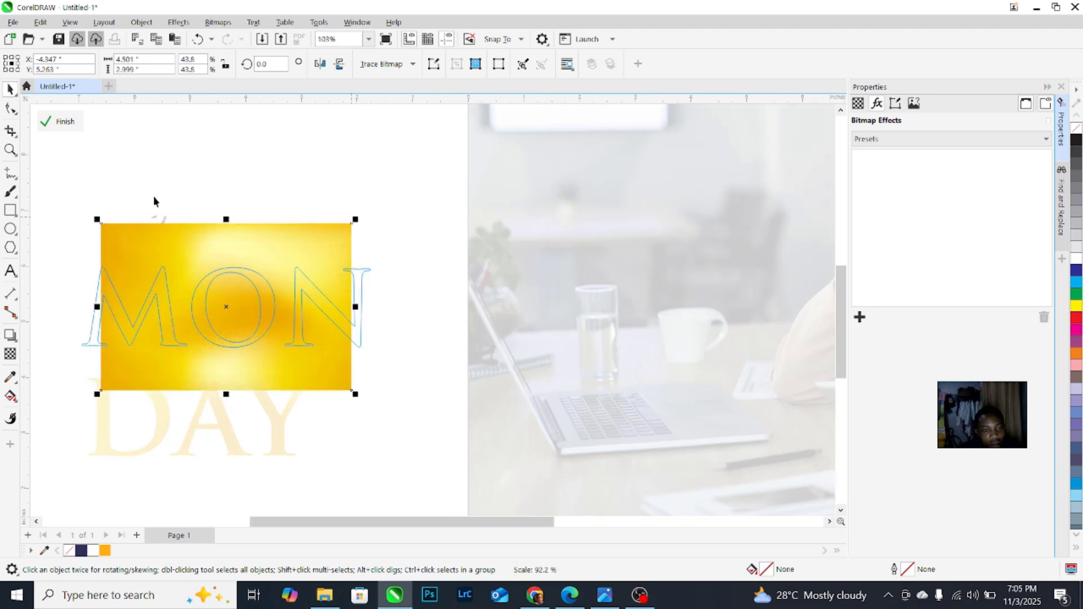
pyautogui.keyDown('ctrl'); pyautogui.click(124, 183); pyautogui.keyUp('ctrl')
pyautogui.scroll(-3, 124, 184)
# Step: Draw a dark navy rectangle over the left side of the office photo
pyautogui.click(194, 198)
pyautogui.scroll(2, 97, 264)
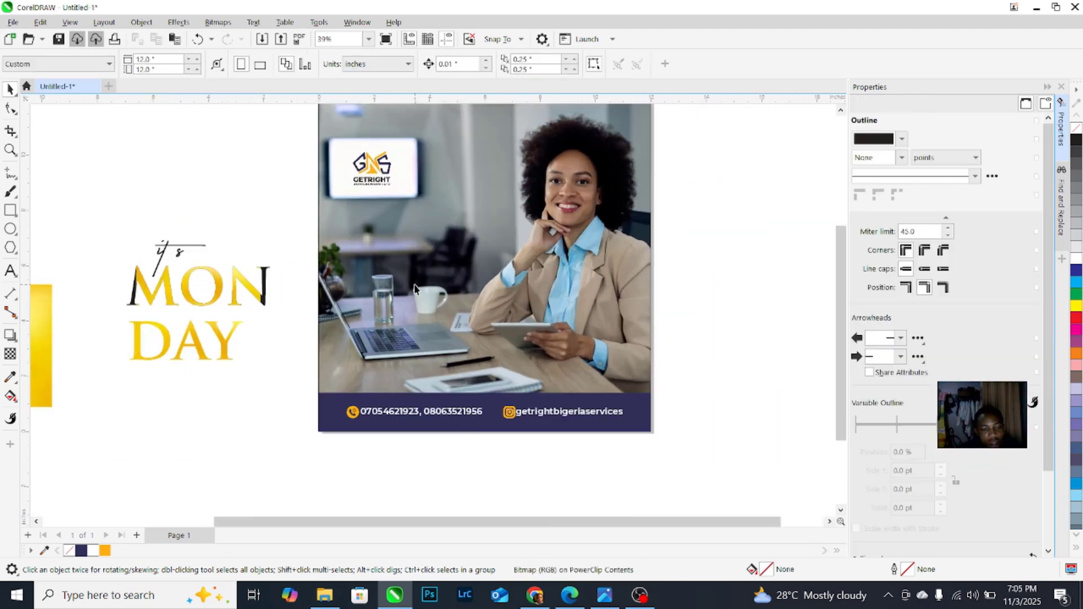
pyautogui.click(12, 211)
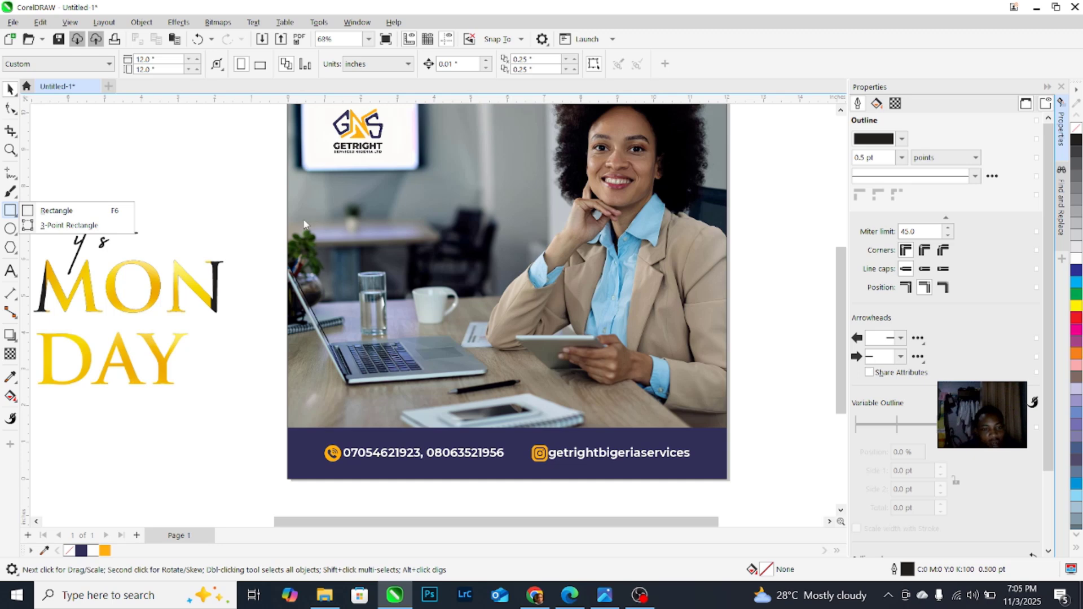
pyautogui.click(90, 213)
pyautogui.moveTo(301, 217)
pyautogui.mouseDown()
pyautogui.moveTo(408, 300)
pyautogui.moveTo(467, 373)
pyautogui.mouseUp()
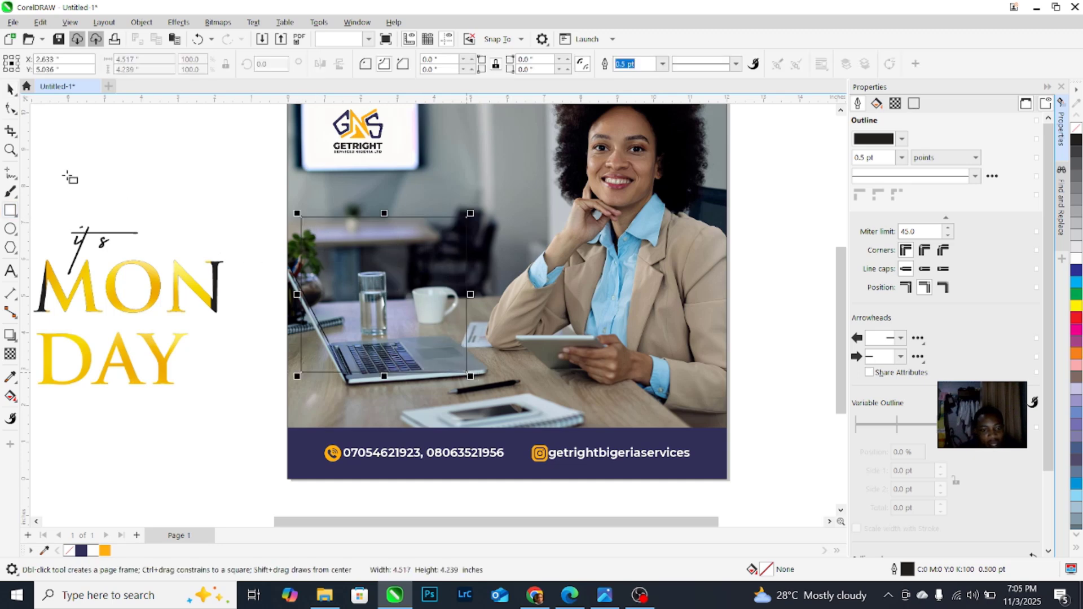
pyautogui.click(82, 550)
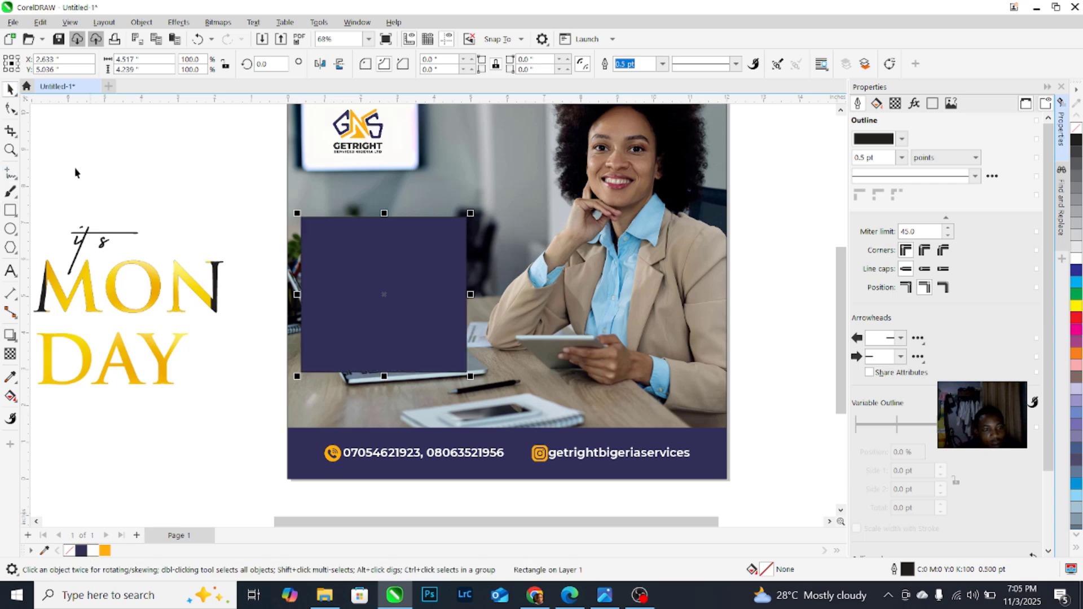
# Step: Round the navy rectangle's corners and remove its outline
pyautogui.click(10, 108)
pyautogui.scroll(1, 326, 210)
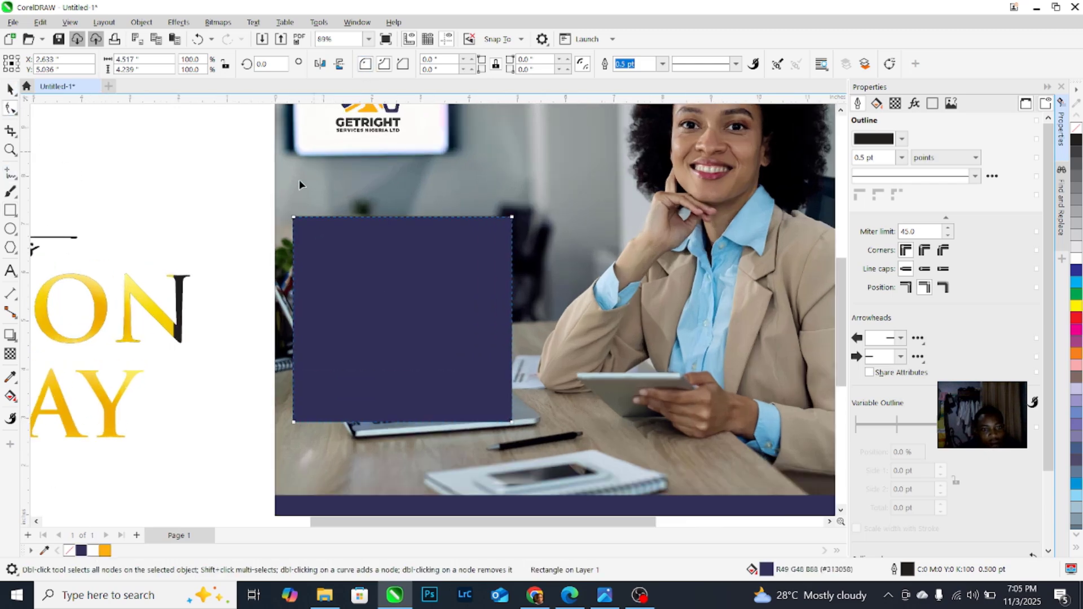
pyautogui.moveTo(295, 221); pyautogui.dragTo(304, 230)
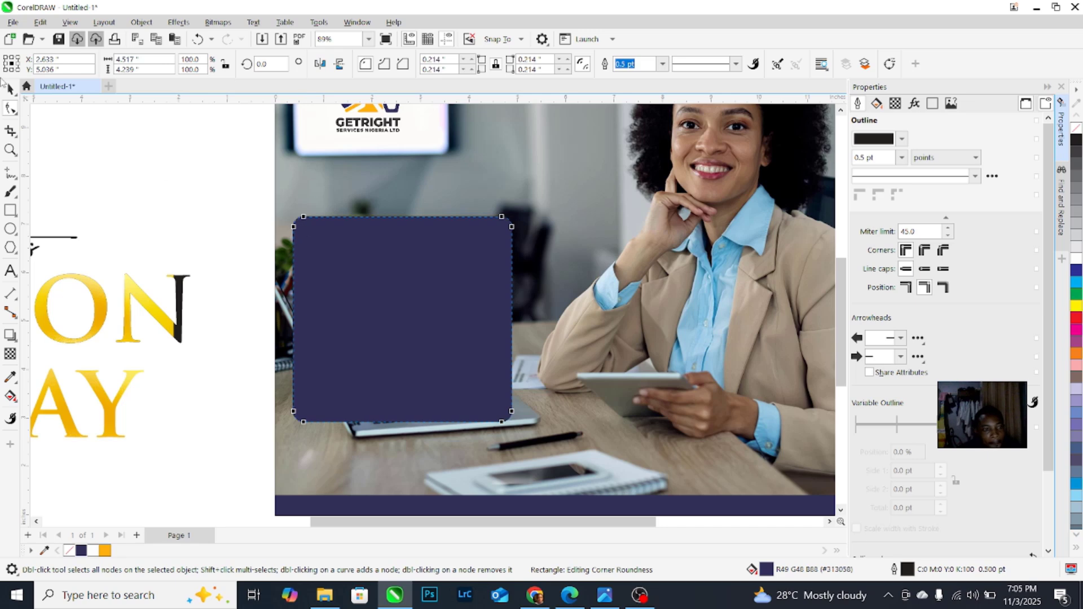
pyautogui.scroll(-1, 157, 193)
pyautogui.press('space')
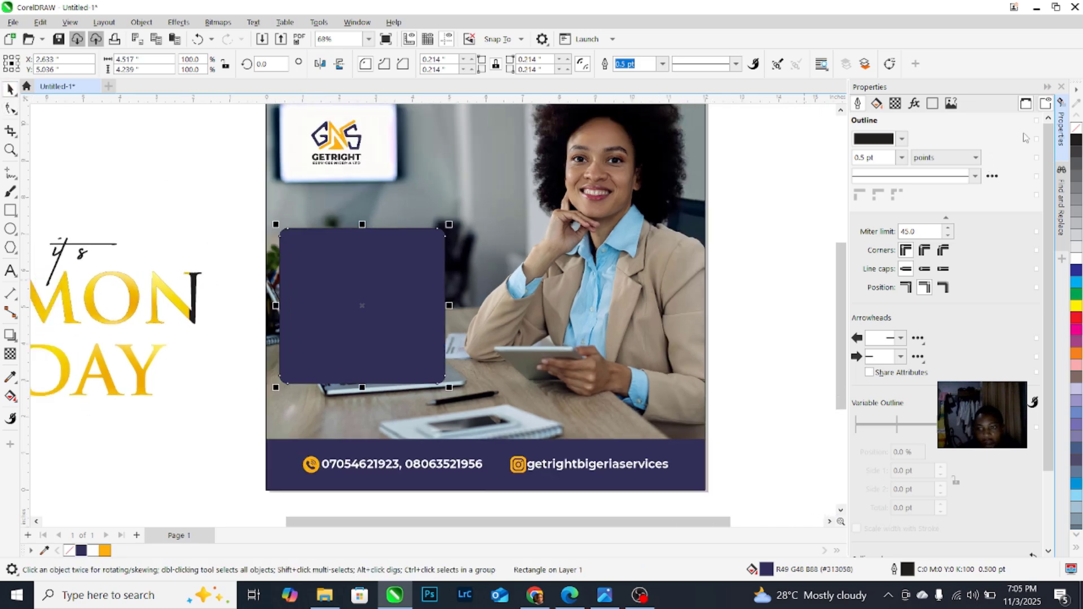
pyautogui.rightClick(1073, 133)
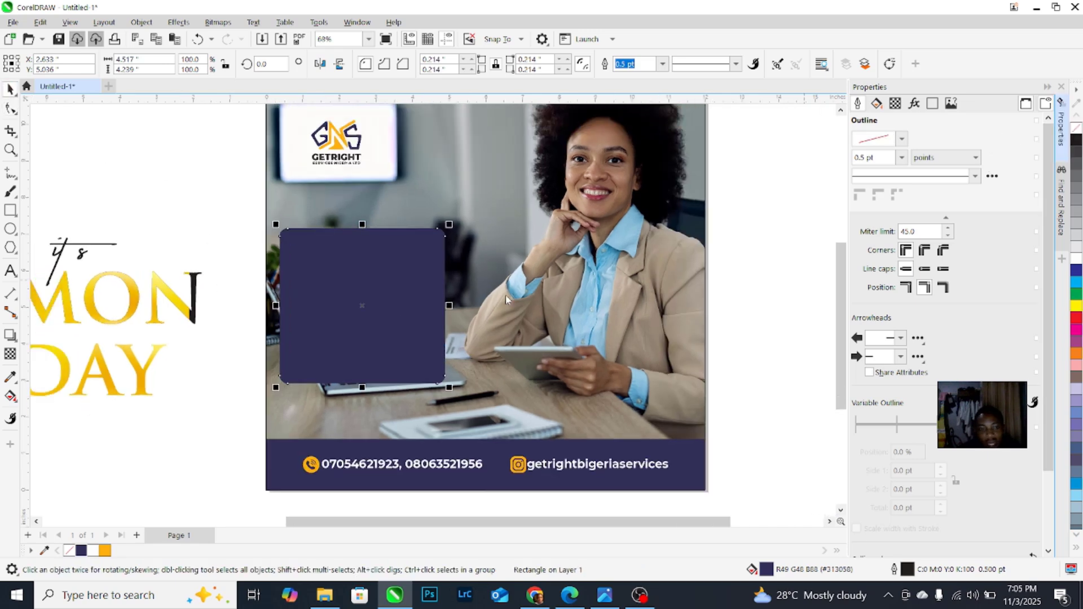
# Step: Set the navy panel's transparency to 15, enlarge it slightly, and nudge it left
pyautogui.click(11, 356)
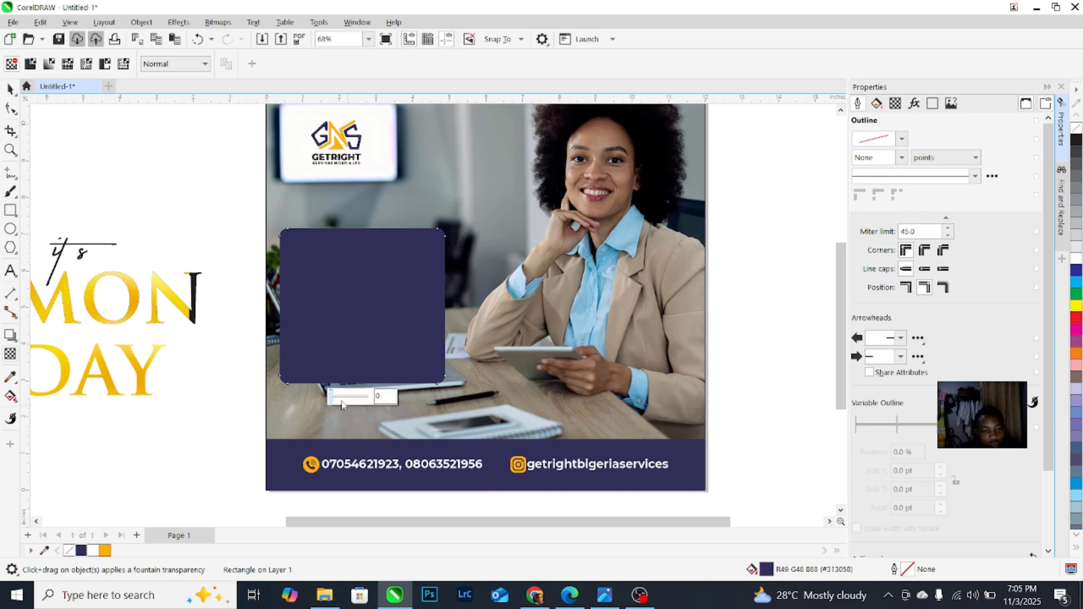
pyautogui.click(341, 400)
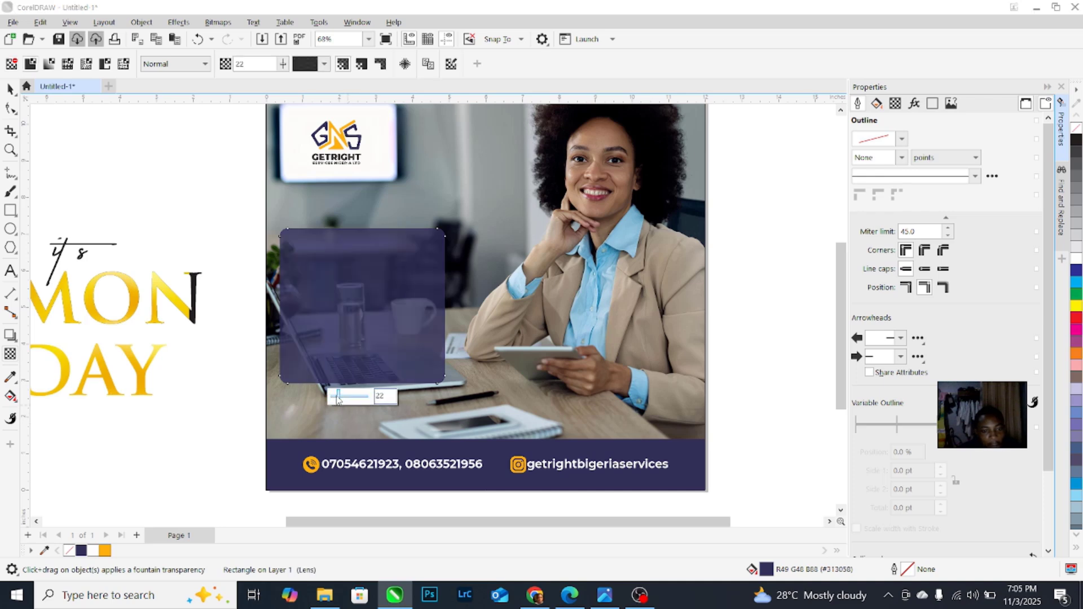
pyautogui.moveTo(338, 400); pyautogui.dragTo(335, 400)
pyautogui.click(12, 88)
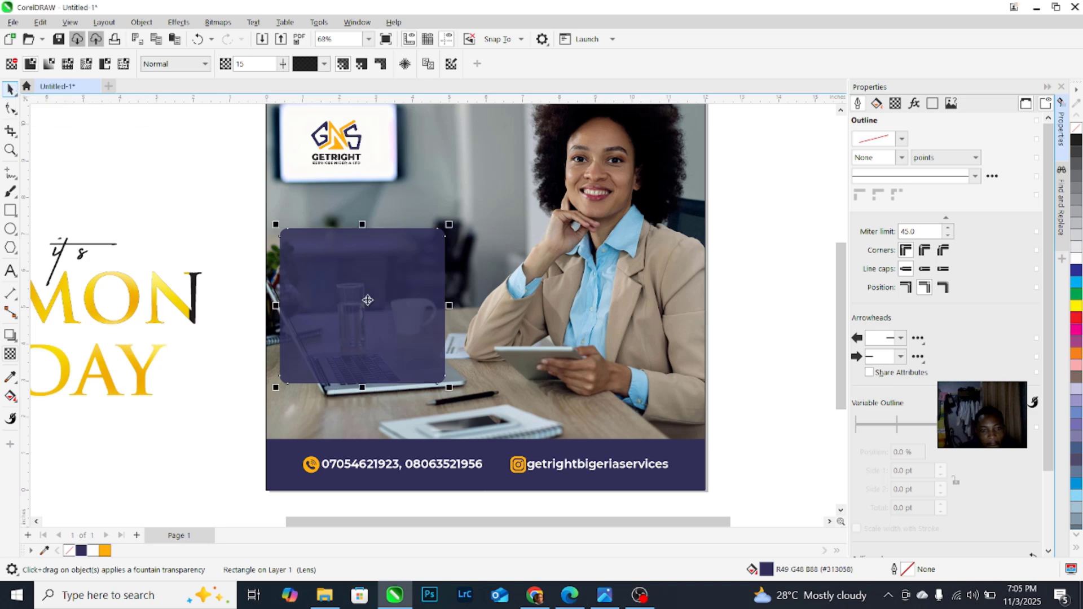
pyautogui.moveTo(439, 388); pyautogui.dragTo(461, 401)
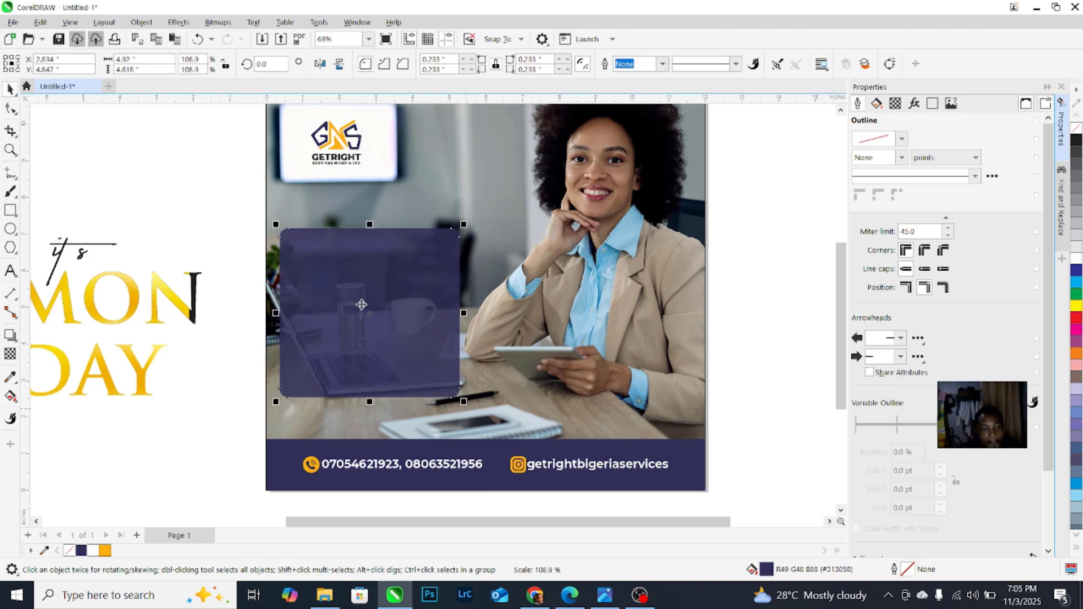
pyautogui.scroll(1, 356, 302)
pyautogui.moveTo(355, 302); pyautogui.dragTo(348, 296)
pyautogui.scroll(-2, 348, 297)
# Step: Place a shrunken copy of the 'It's MON DAY' headline on the navy panel, with 'It's' in white
pyautogui.click(82, 244)
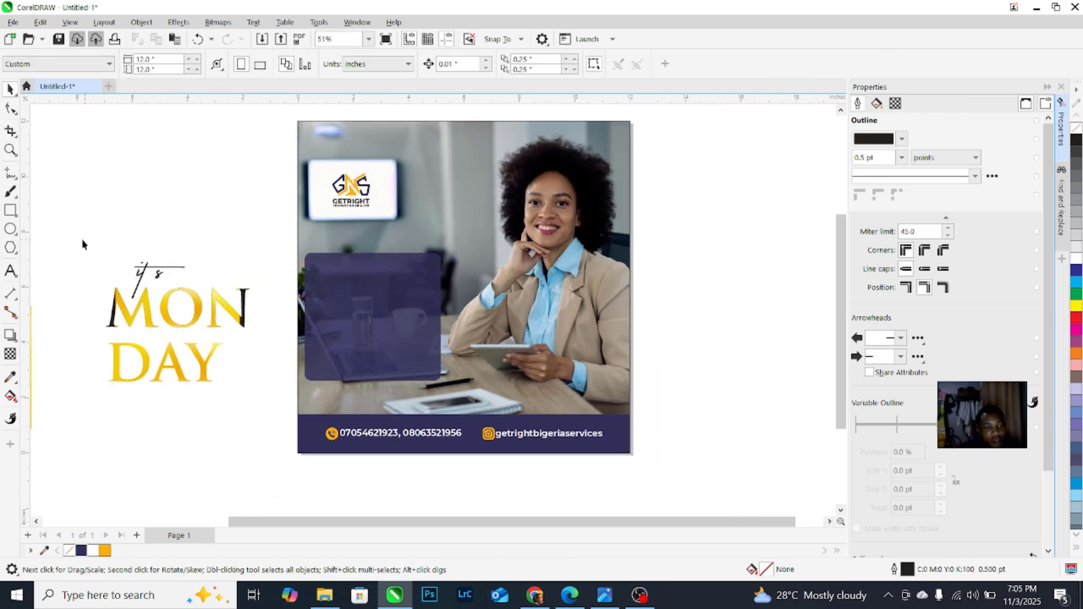
pyautogui.moveTo(246, 351); pyautogui.dragTo(405, 310)
pyautogui.scroll(2, 405, 310)
pyautogui.scroll(1, 405, 306)
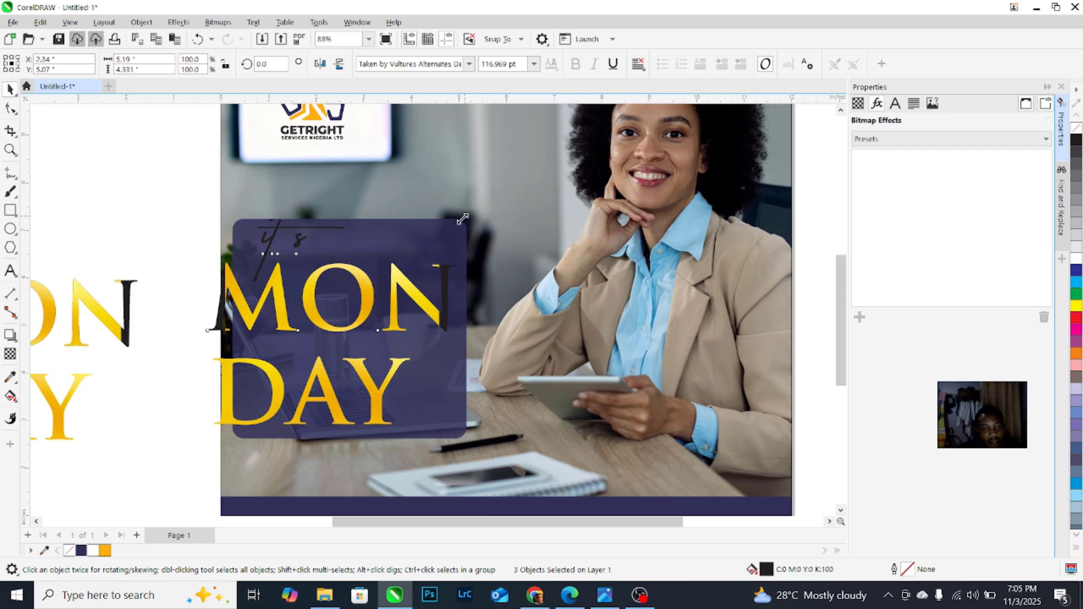
pyautogui.scroll(1, 362, 296)
pyautogui.moveTo(463, 219); pyautogui.dragTo(327, 266)
pyautogui.click(1076, 260)
# Step: Deselect the headline and switch to the Text tool
pyautogui.scroll(3, 347, 319)
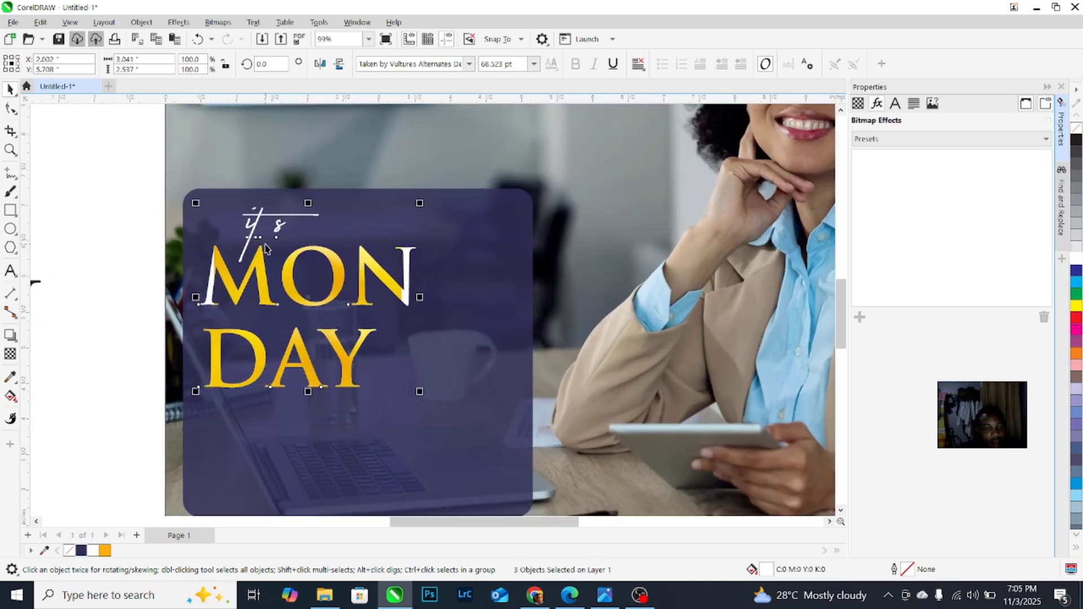
pyautogui.scroll(2, 296, 304)
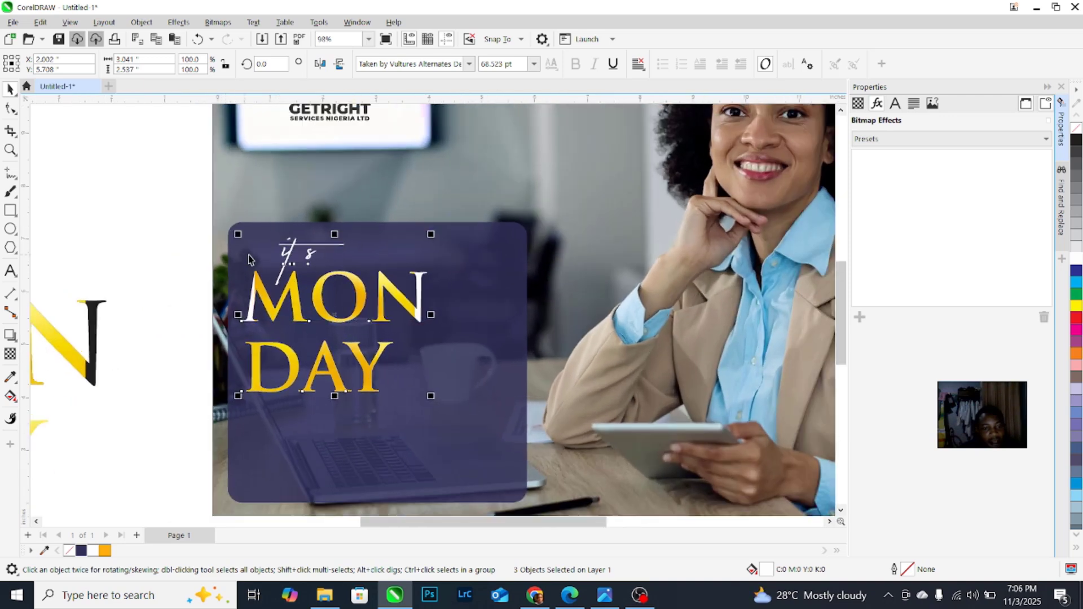
pyautogui.scroll(-4, 308, 298)
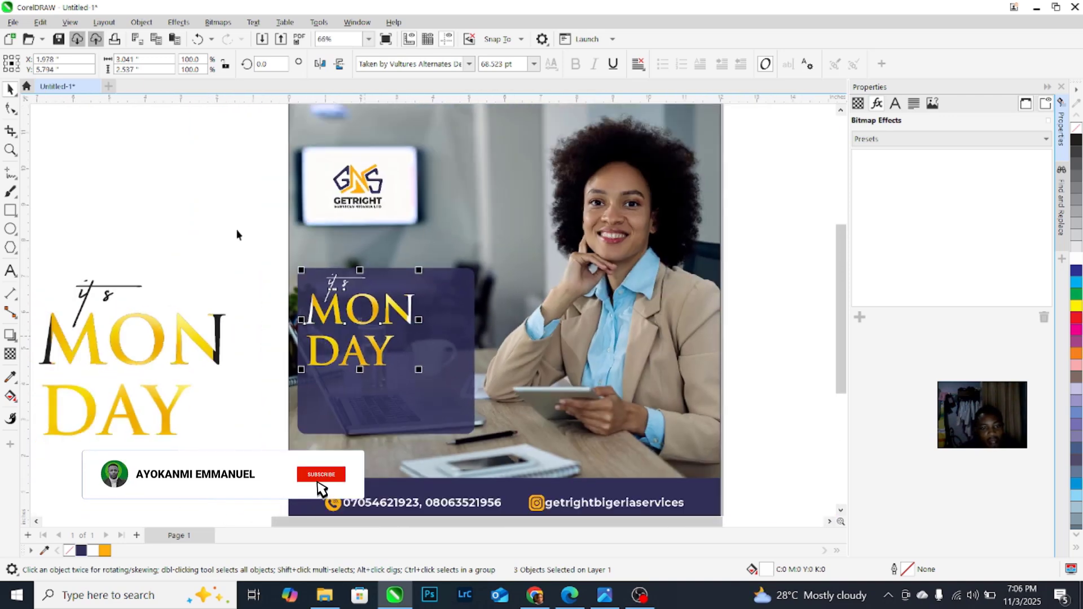
pyautogui.click(237, 234)
pyautogui.scroll(2, 424, 394)
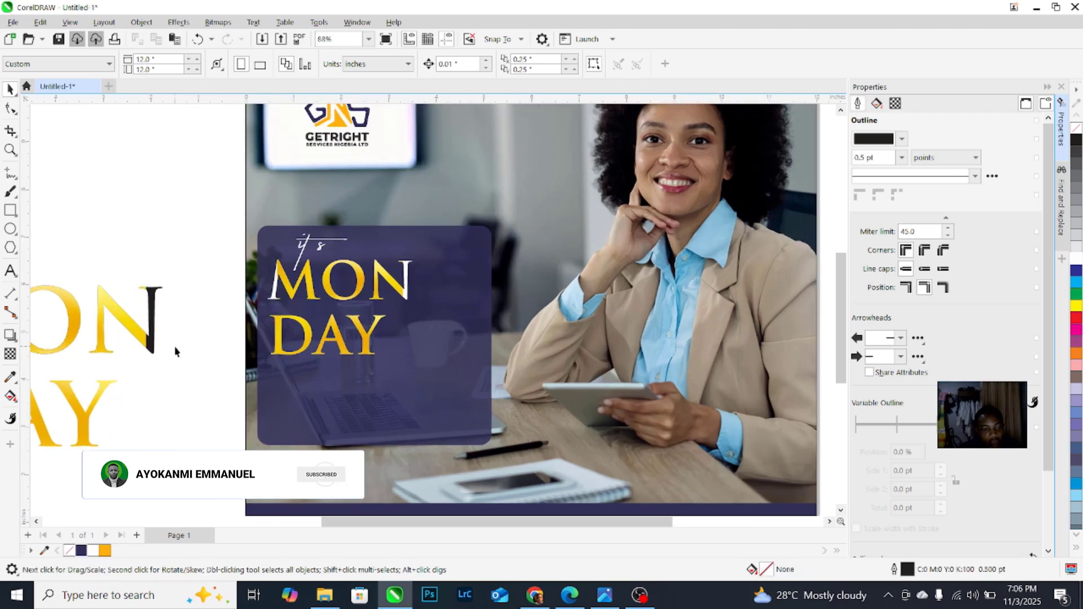
pyautogui.click(9, 273)
# Step: Type the two-line tagline 'May this week be filled with limitless possibilities' below DAY, fixing the typo
pyautogui.scroll(-2, 282, 350)
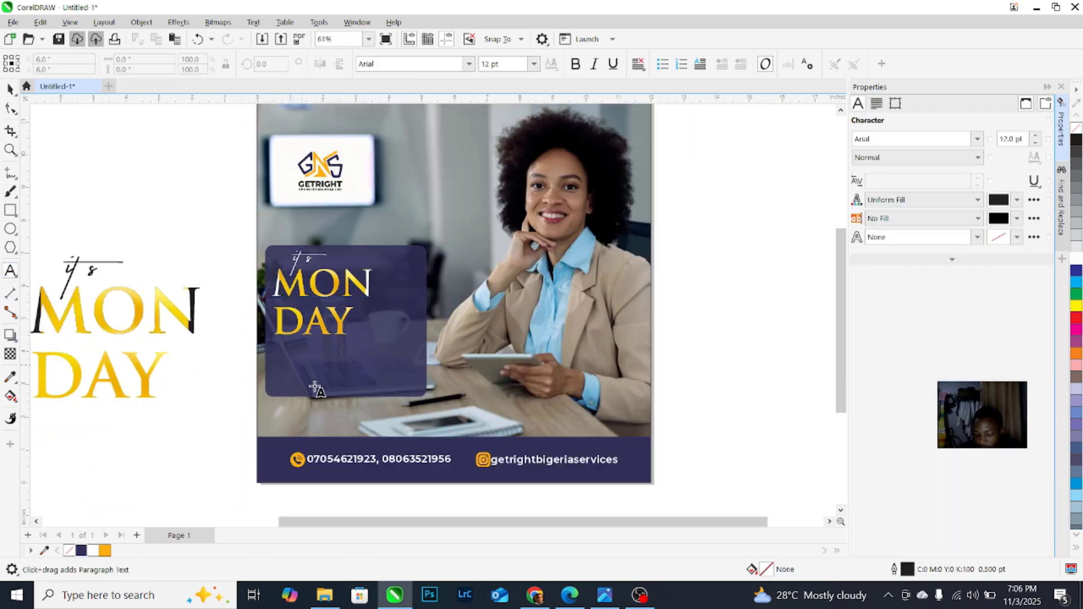
pyautogui.scroll(2, 275, 361)
pyautogui.click(271, 360)
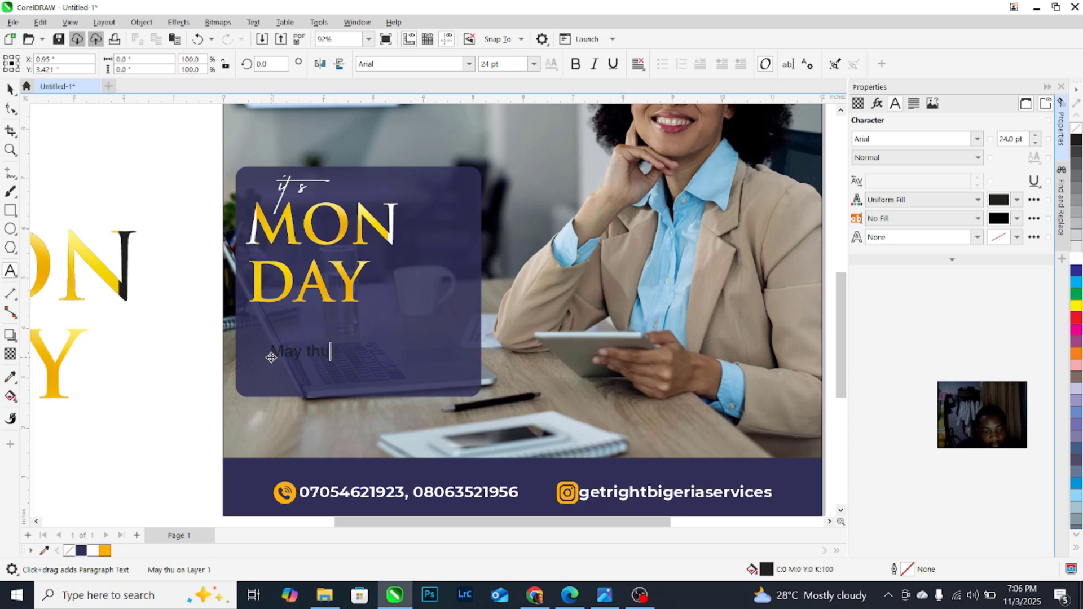
pyautogui.write('May thu')
pyautogui.press('BackSpace')
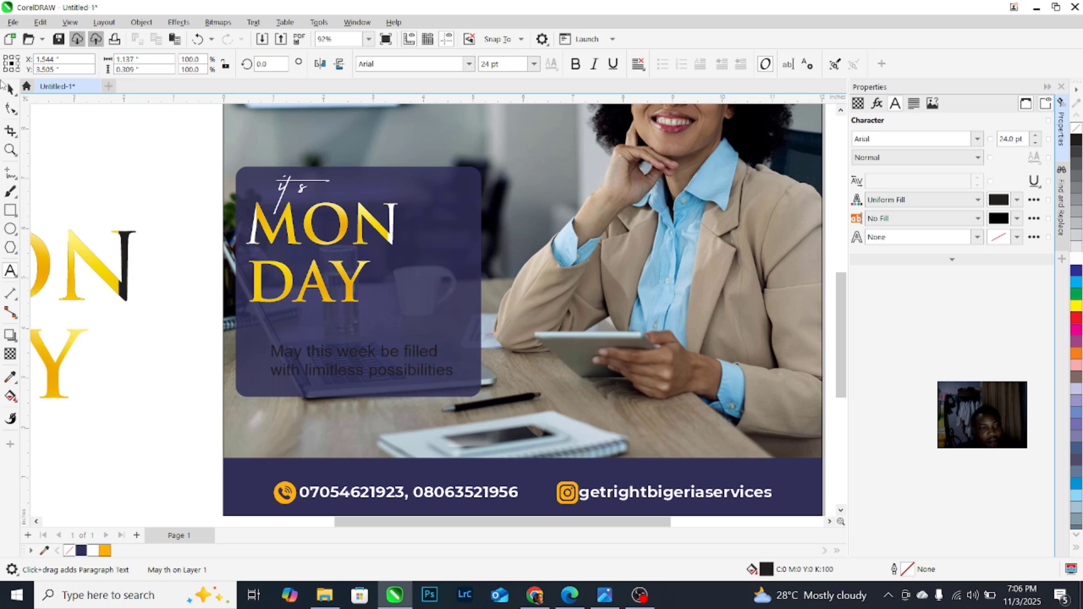
pyautogui.click(10, 89)
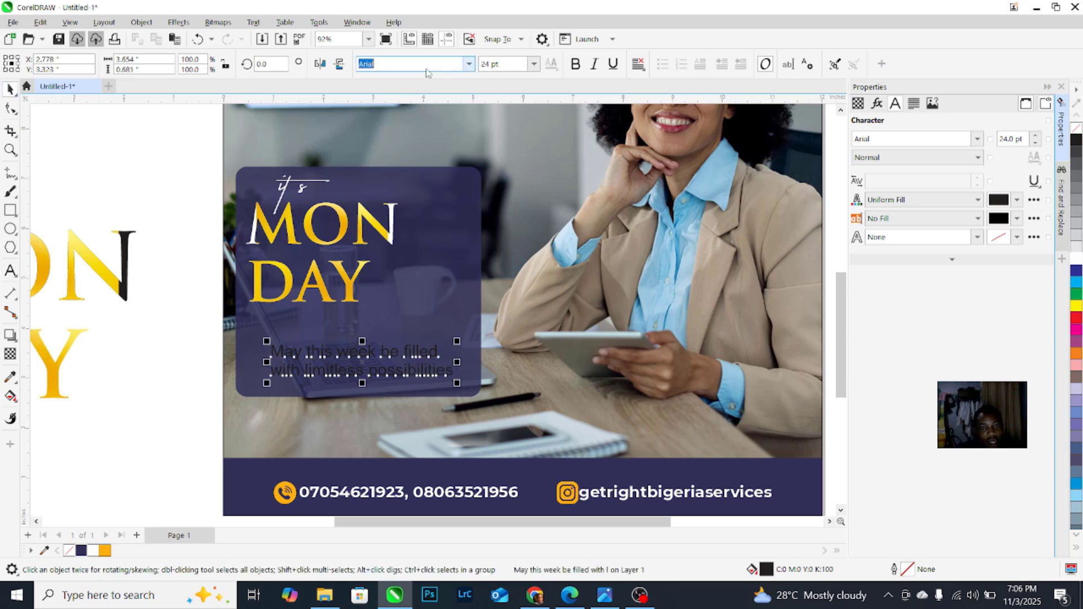
# Step: Change the tagline font to Montserrat SemiBold
pyautogui.click(470, 65)
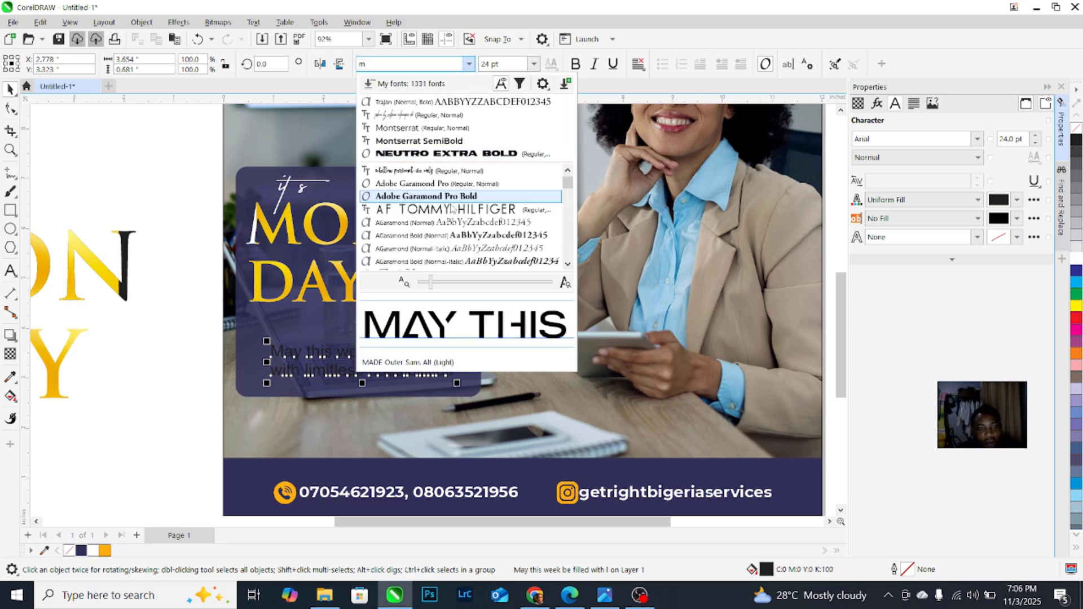
pyautogui.scroll(-20, 445, 230)
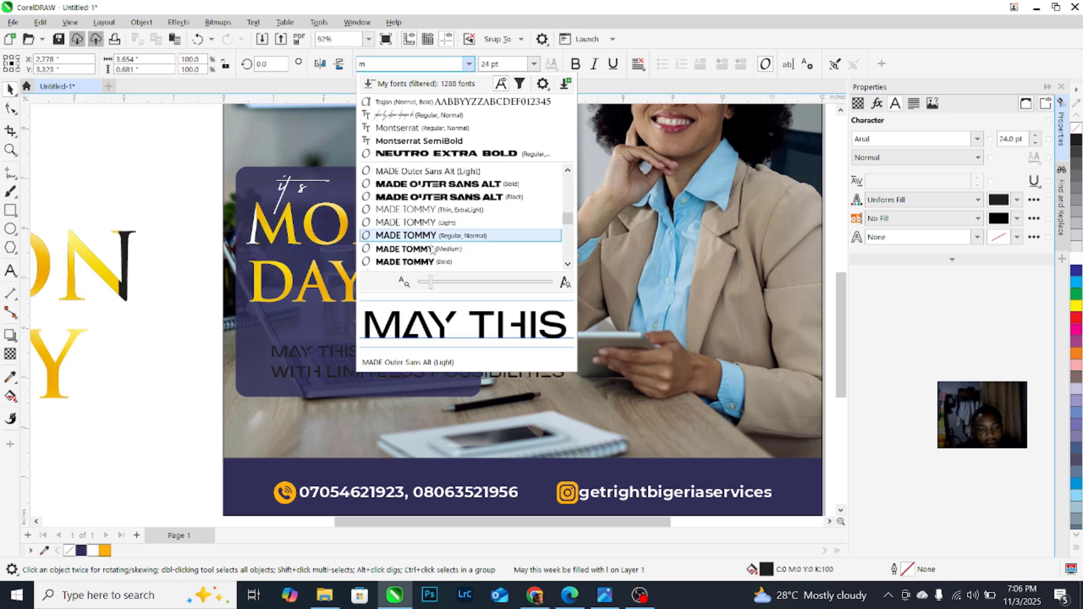
pyautogui.scroll(-4, 423, 257)
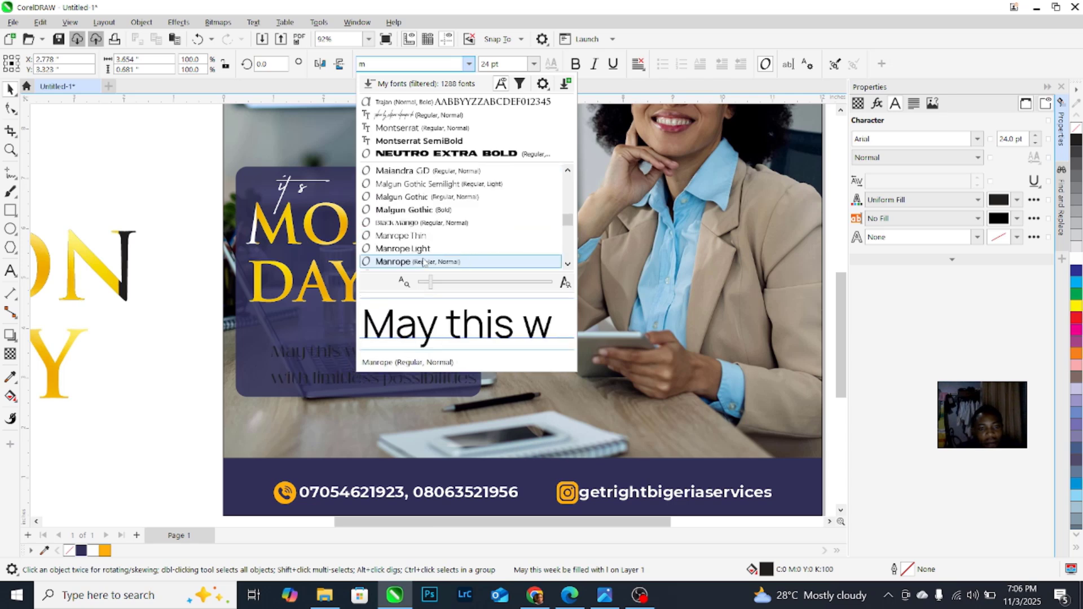
pyautogui.scroll(-6, 429, 252)
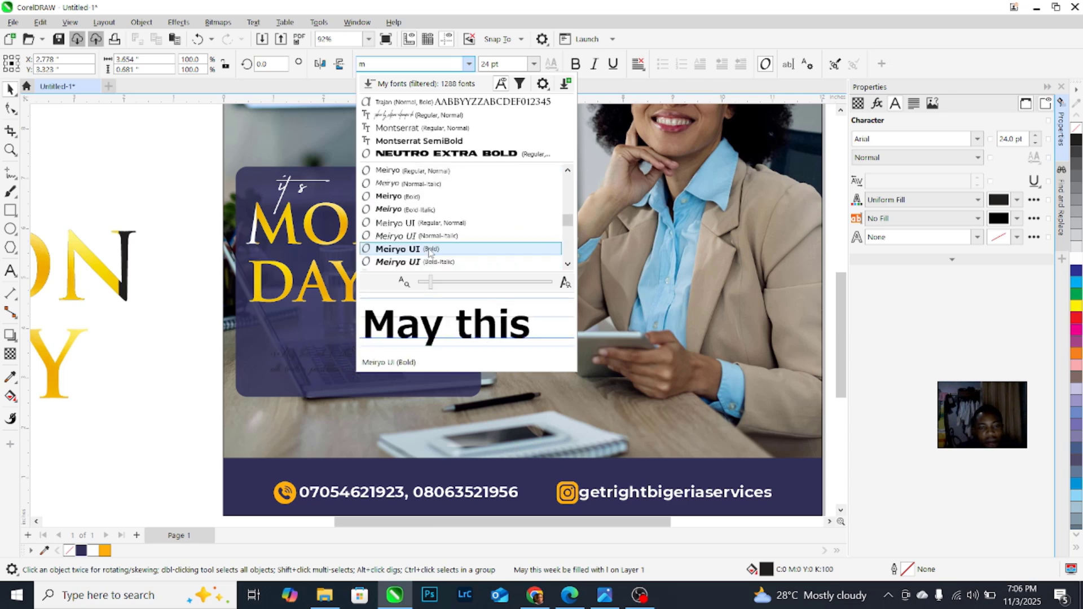
pyautogui.scroll(-6, 428, 251)
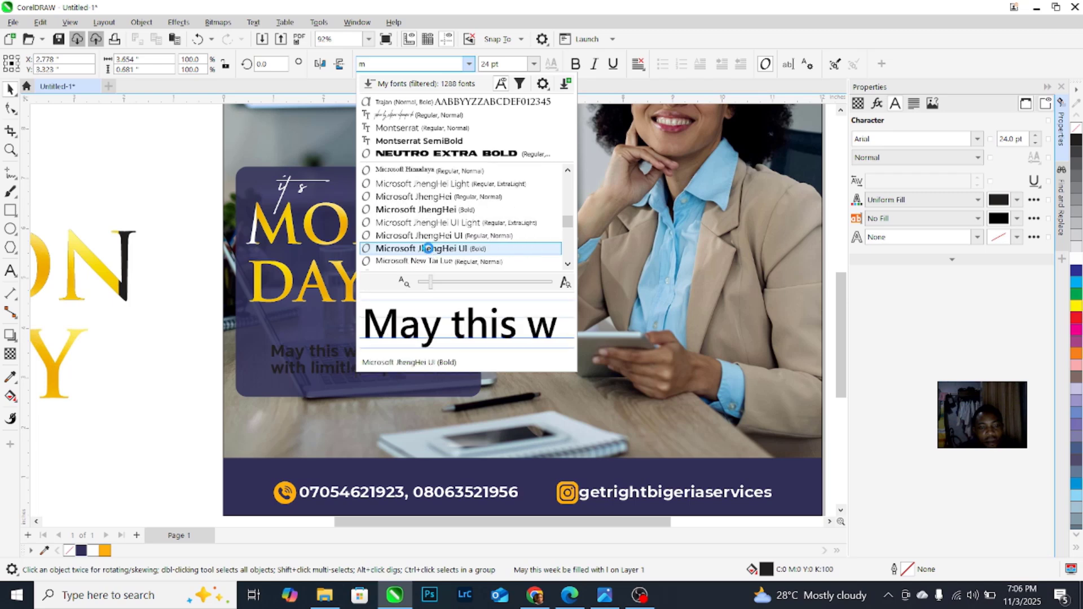
pyautogui.scroll(-6, 429, 252)
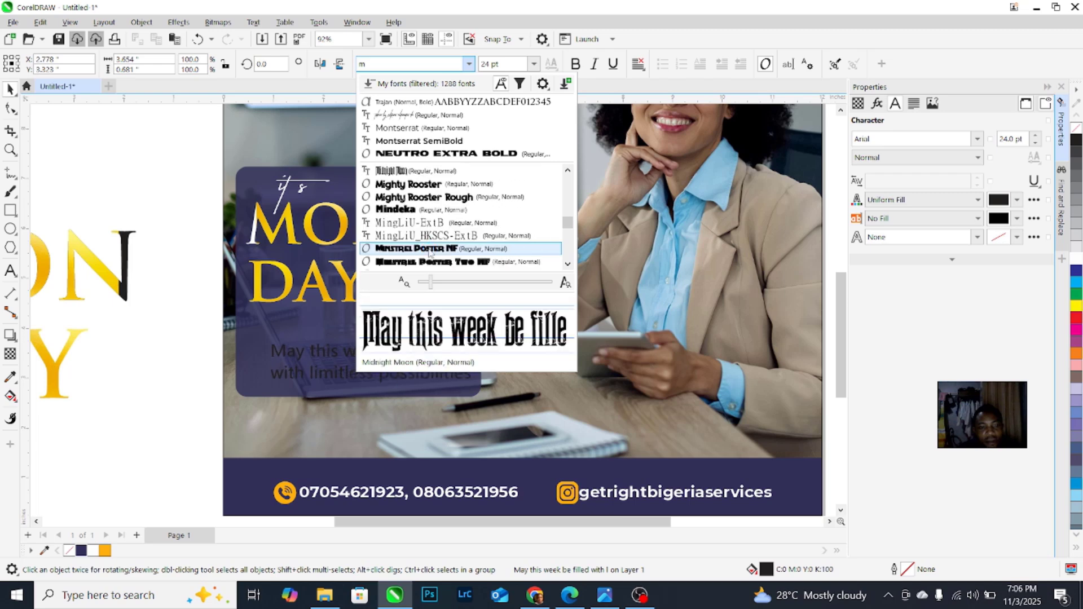
pyautogui.scroll(-4, 429, 252)
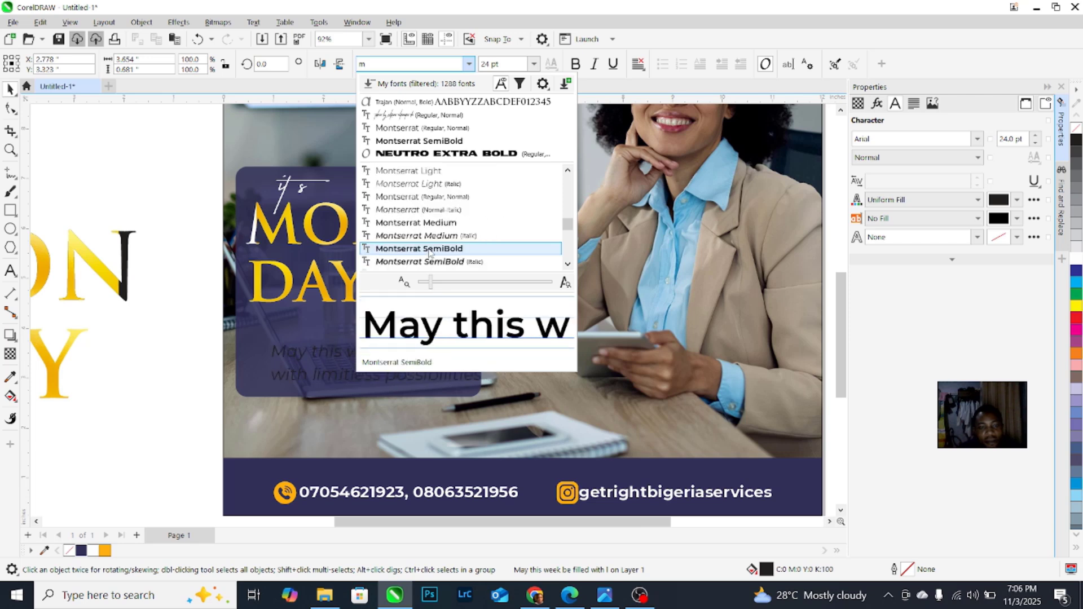
pyautogui.scroll(-3, 434, 243)
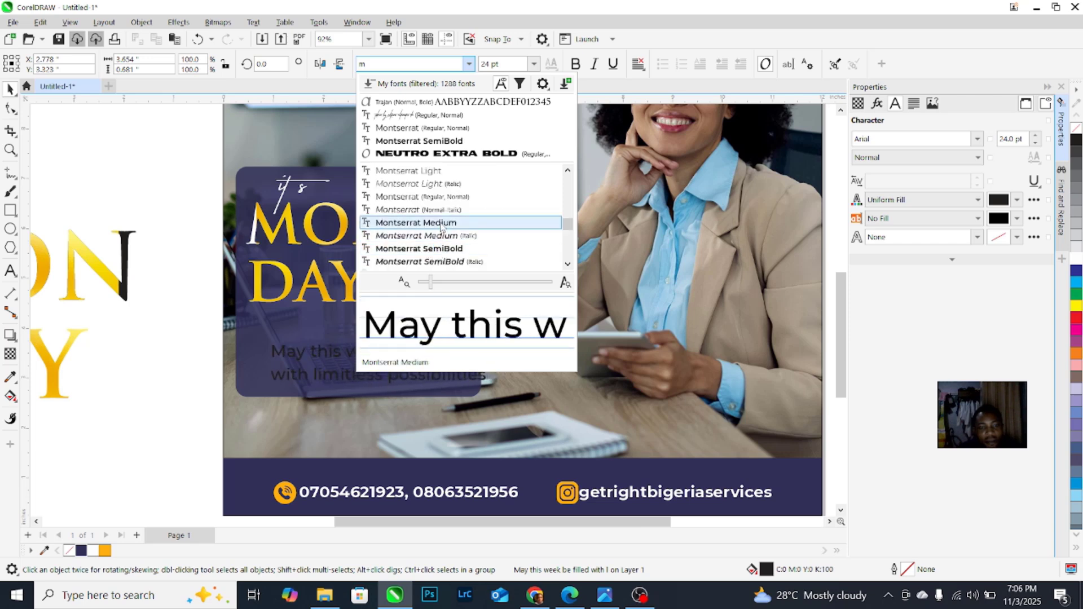
pyautogui.click(429, 248)
# Step: Make the tagline white, slightly smaller and tucked directly under DAY, then select the panel group
pyautogui.scroll(3, 311, 334)
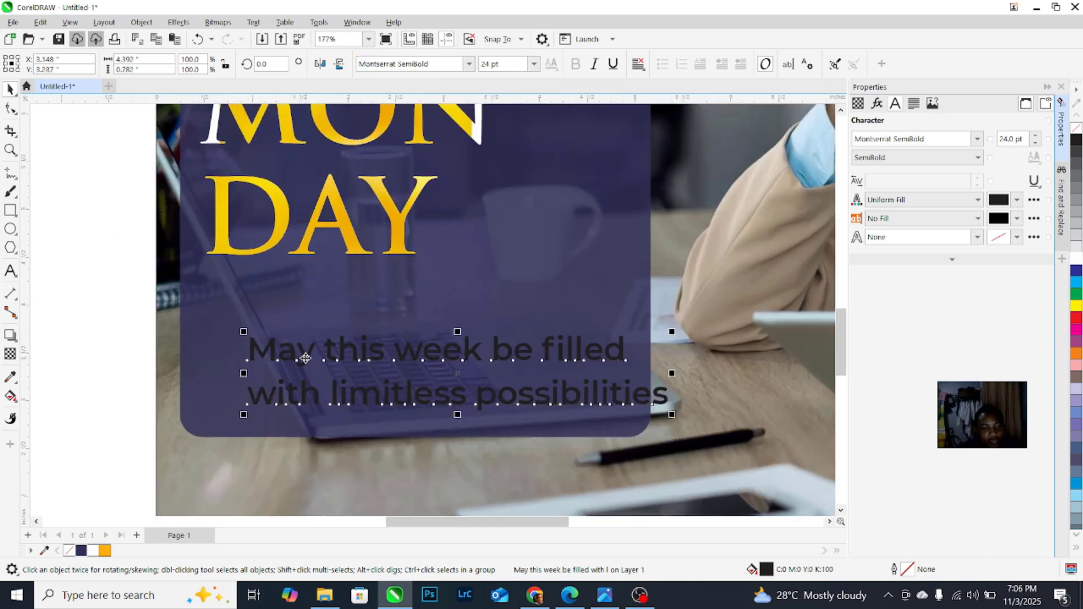
pyautogui.moveTo(305, 358); pyautogui.dragTo(271, 301)
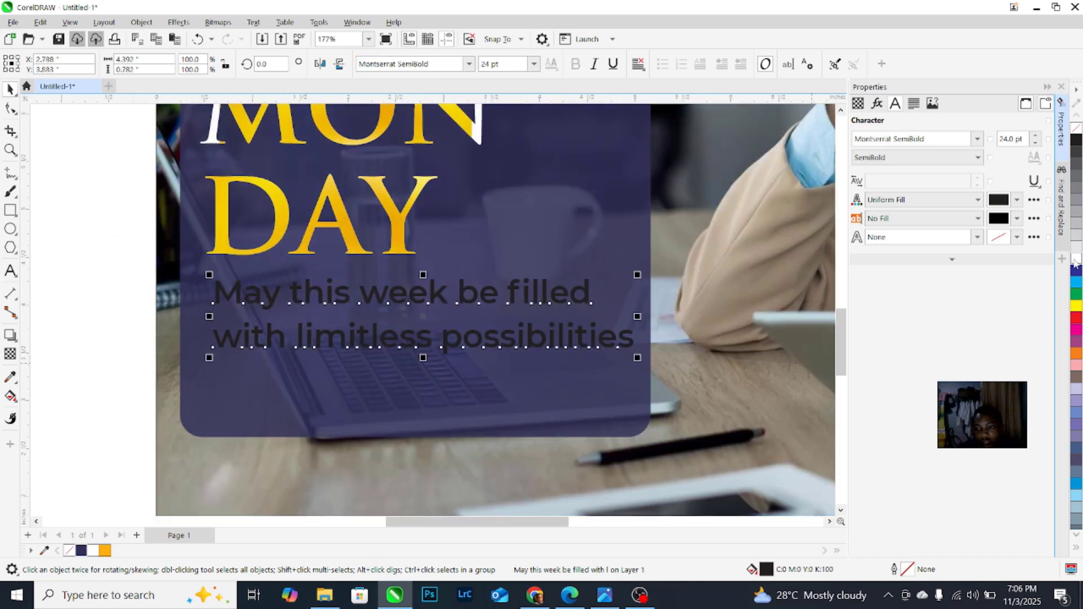
pyautogui.click(1075, 259)
pyautogui.moveTo(639, 276); pyautogui.dragTo(618, 279)
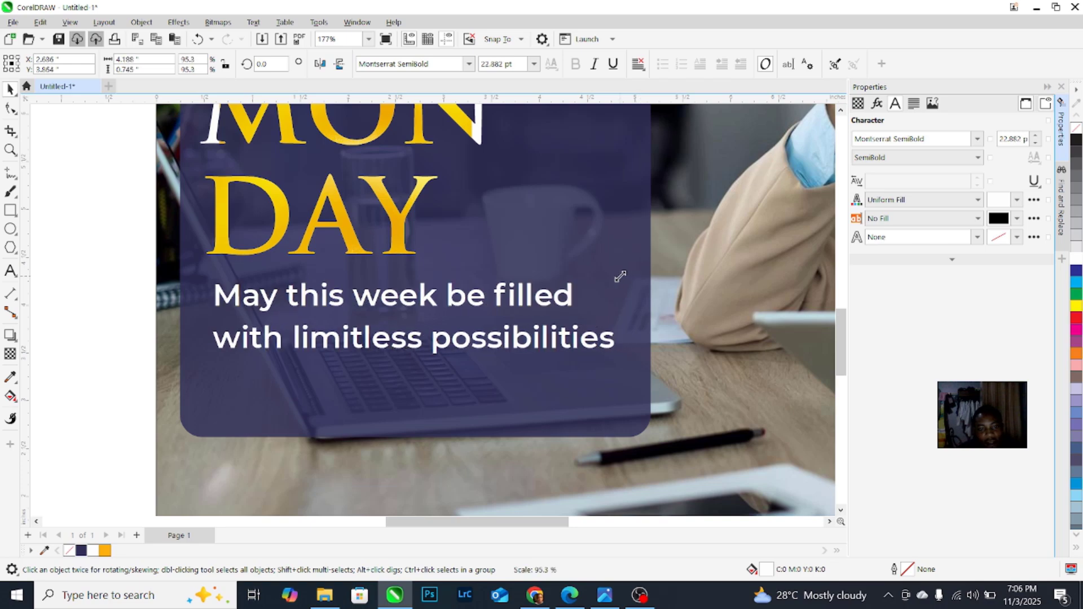
pyautogui.scroll(-5, 357, 257)
pyautogui.moveTo(355, 232); pyautogui.dragTo(524, 388)
pyautogui.scroll(1, 543, 384)
pyautogui.scroll(-1, 454, 281)
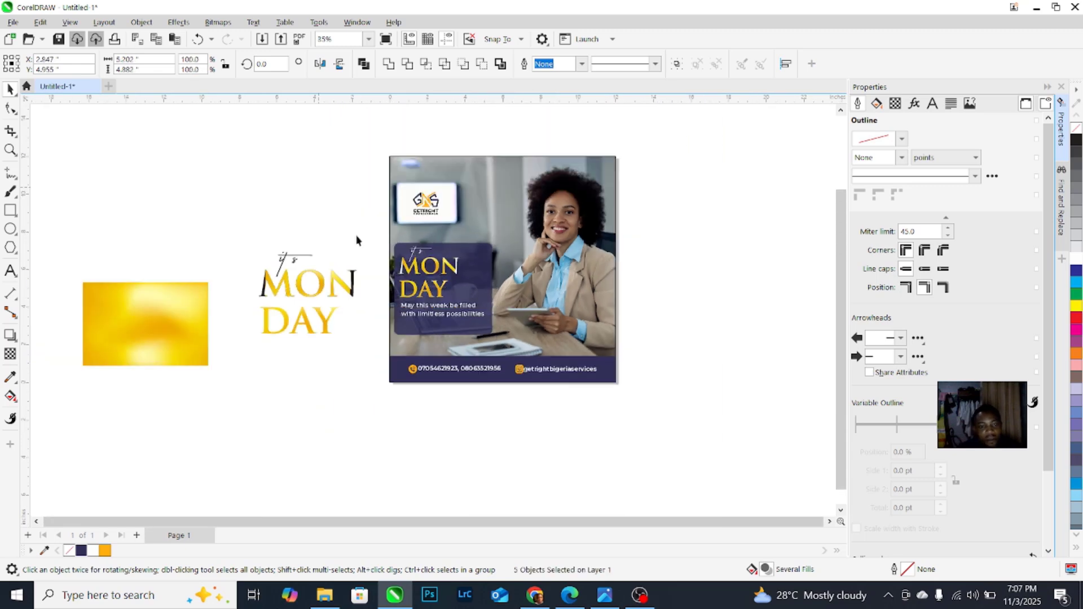
# Step: Move the gold gradient image to the top-left of the canvas
pyautogui.click(368, 253)
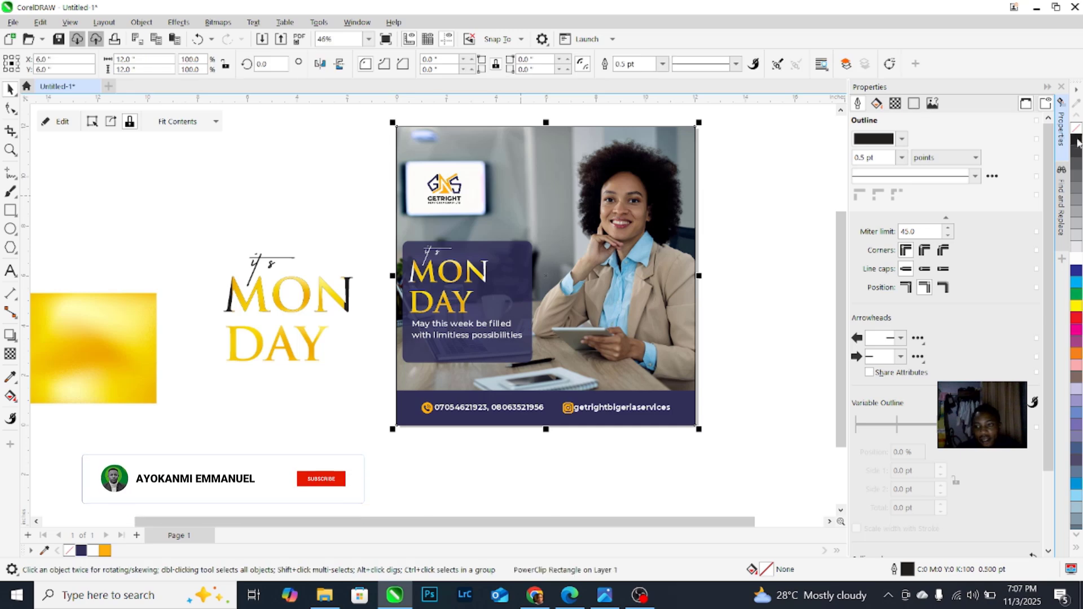
pyautogui.scroll(-1, 463, 267)
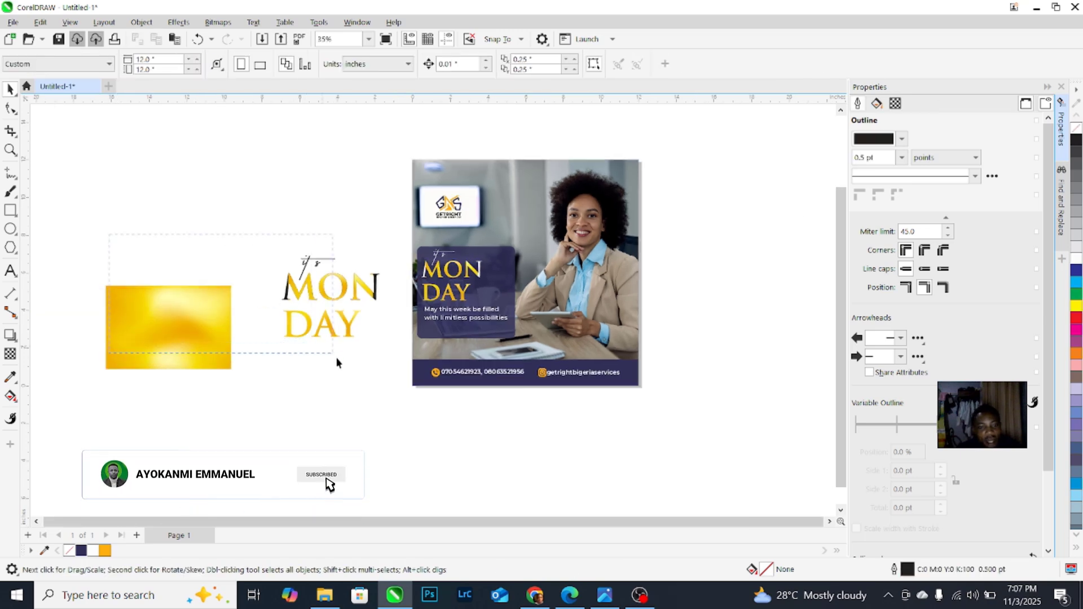
pyautogui.moveTo(389, 416); pyautogui.dragTo(279, 251)
pyautogui.scroll(-1, 357, 328)
pyautogui.moveTo(124, 238); pyautogui.dragTo(271, 399)
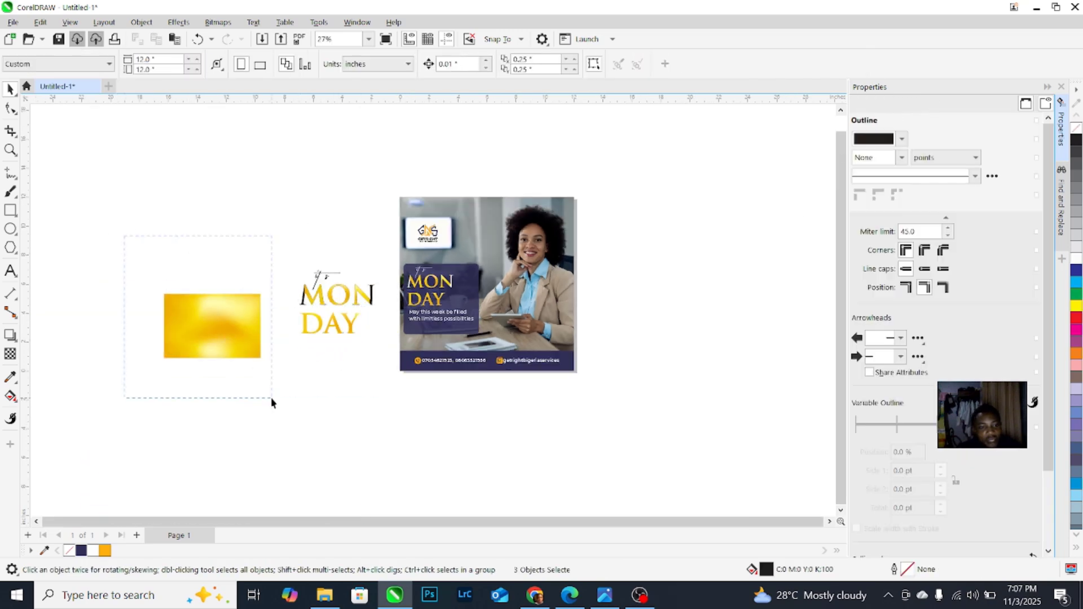
pyautogui.moveTo(214, 327); pyautogui.dragTo(120, 202)
# Step: Tuck the spare MON DAY headline behind the flyer and clear the selection
pyautogui.moveTo(261, 224); pyautogui.dragTo(376, 373)
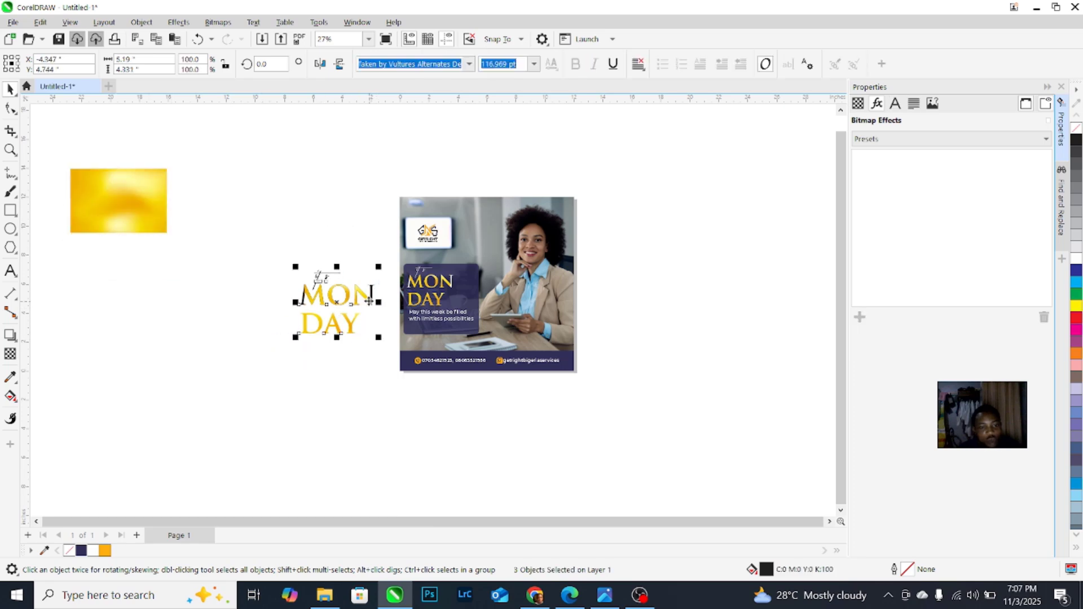
pyautogui.moveTo(367, 301); pyautogui.dragTo(469, 275)
pyautogui.press('Escape')
pyautogui.scroll(1, 520, 261)
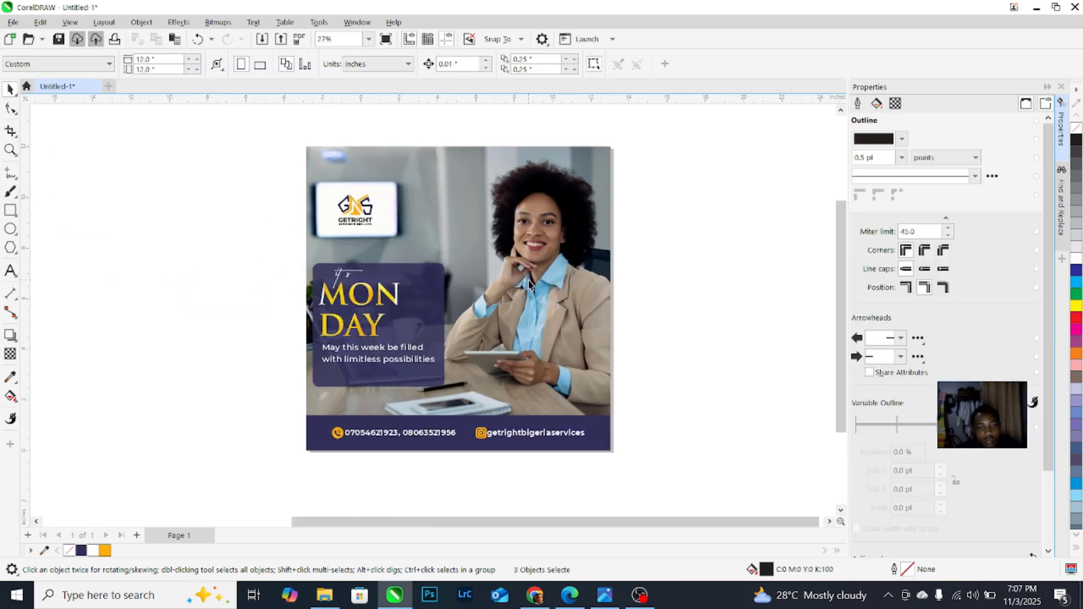
pyautogui.scroll(1, 516, 305)
pyautogui.scroll(-1, 516, 305)
pyautogui.scroll(1, 516, 305)
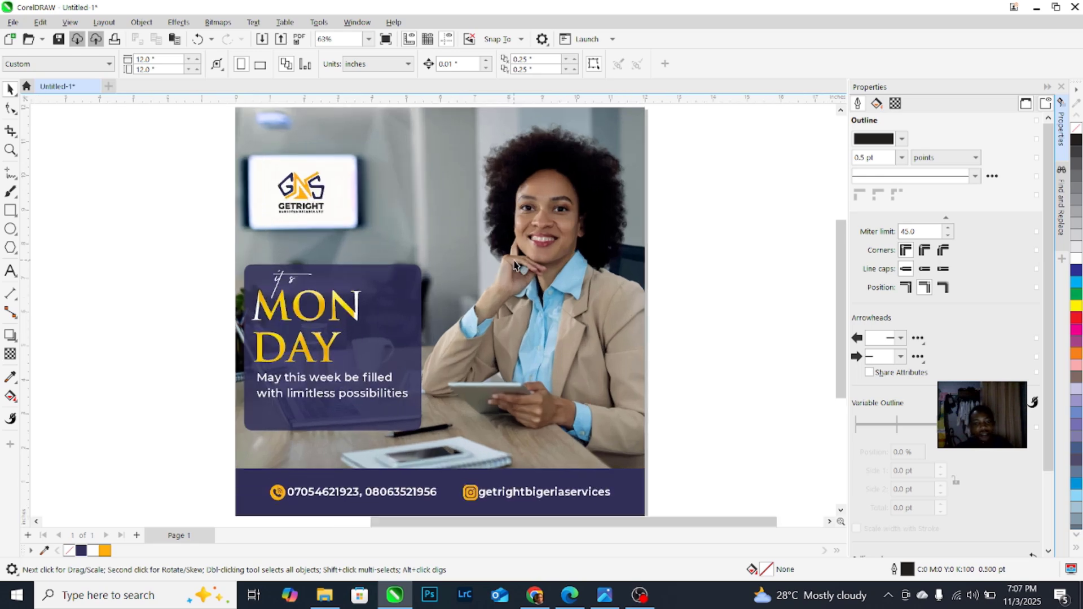
pyautogui.scroll(-1, 520, 304)
pyautogui.scroll(1, 538, 183)
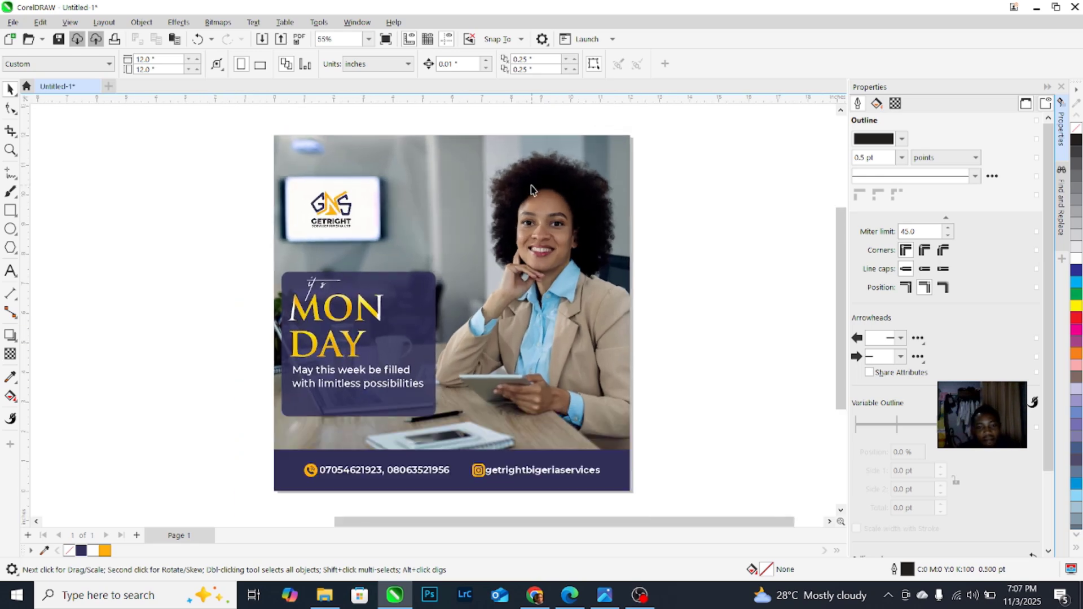
pyautogui.scroll(-1, 530, 187)
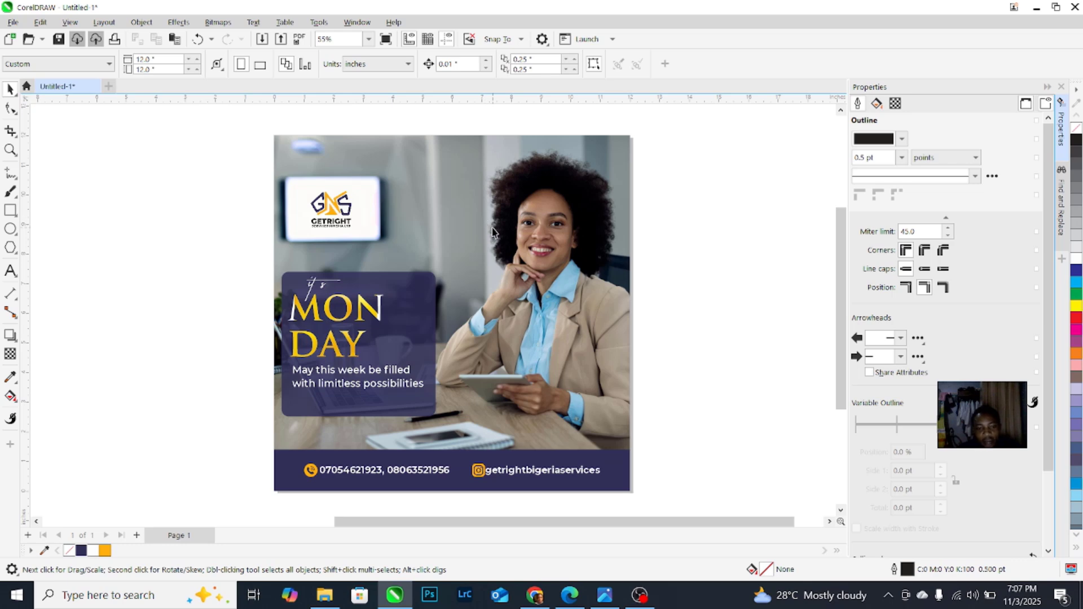